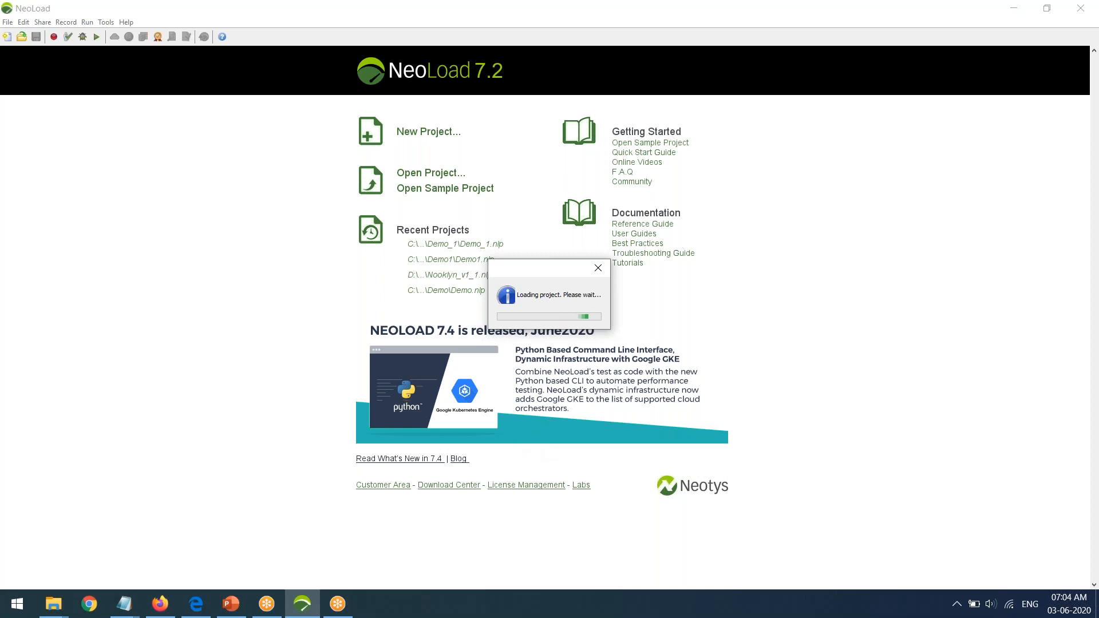
Switch to PowerPoint, show the "What do we learn?" slide as a full-screen slide show, and exit the show
{"action": "left_click", "coordinate": [229, 605]}
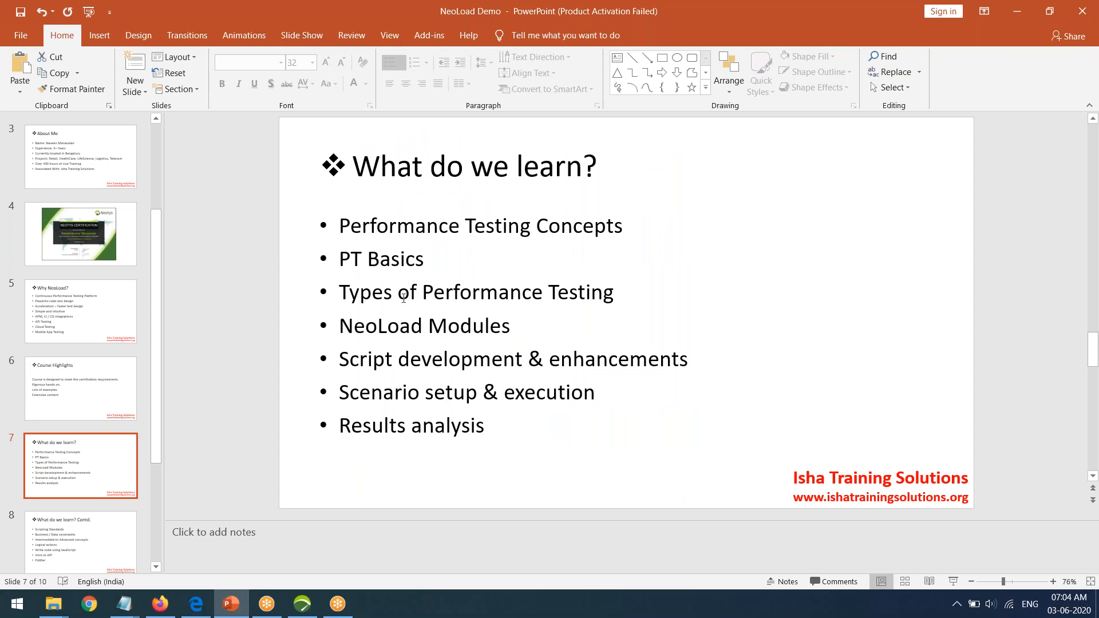
{"action": "left_click", "coordinate": [953, 581]}
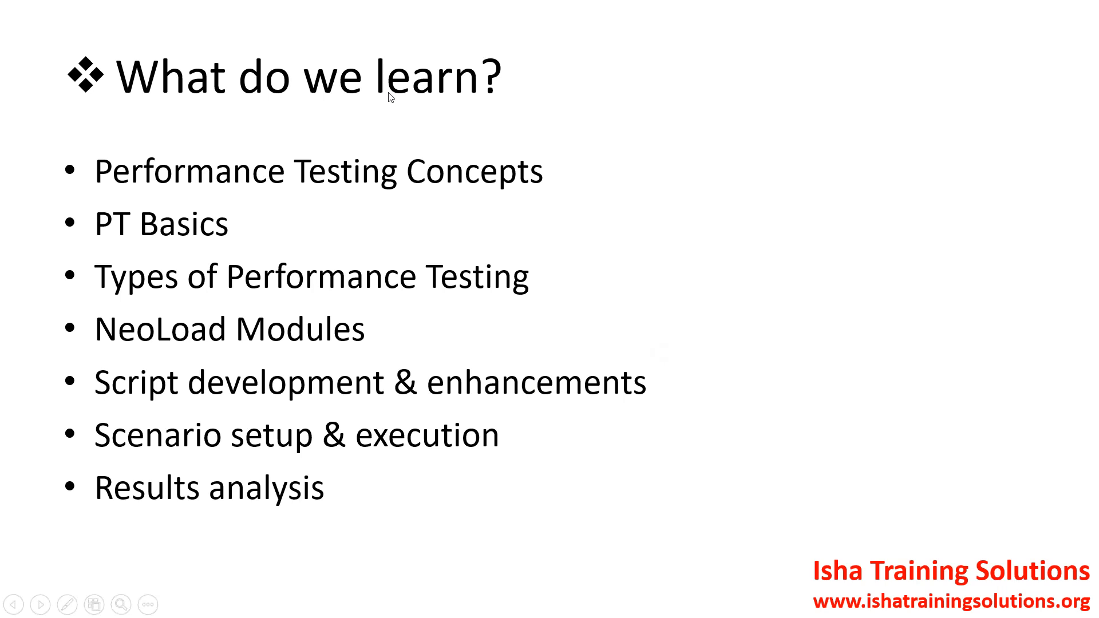
{"action": "key", "text": "Escape"}
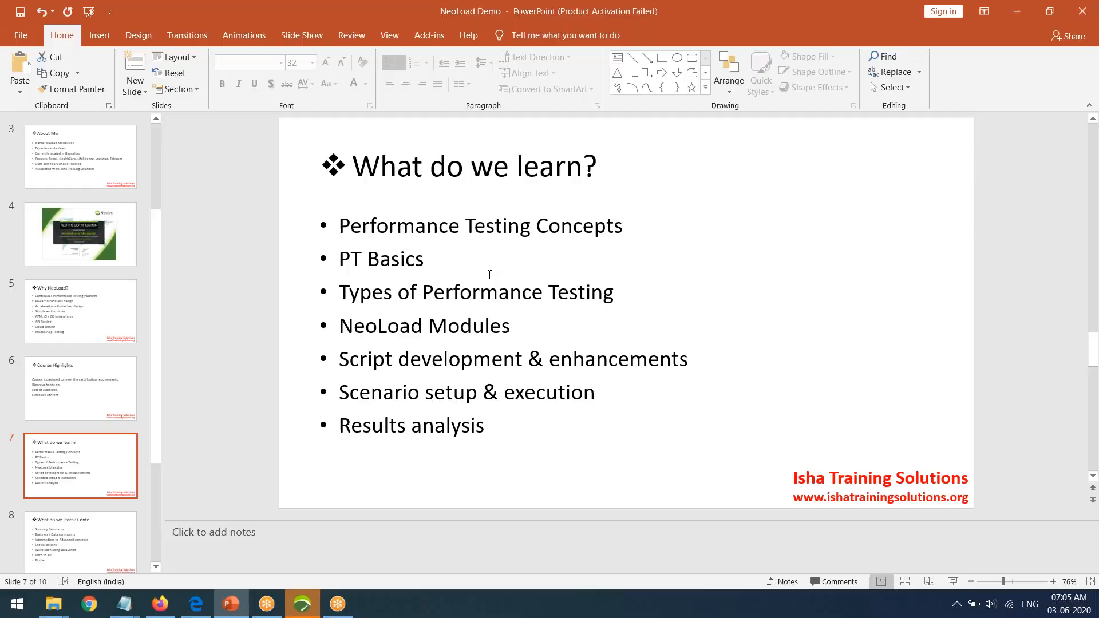
Switch to NeoLoad, collapse the Actions palette and widen the User Paths tree slightly
{"action": "left_click", "coordinate": [302, 604]}
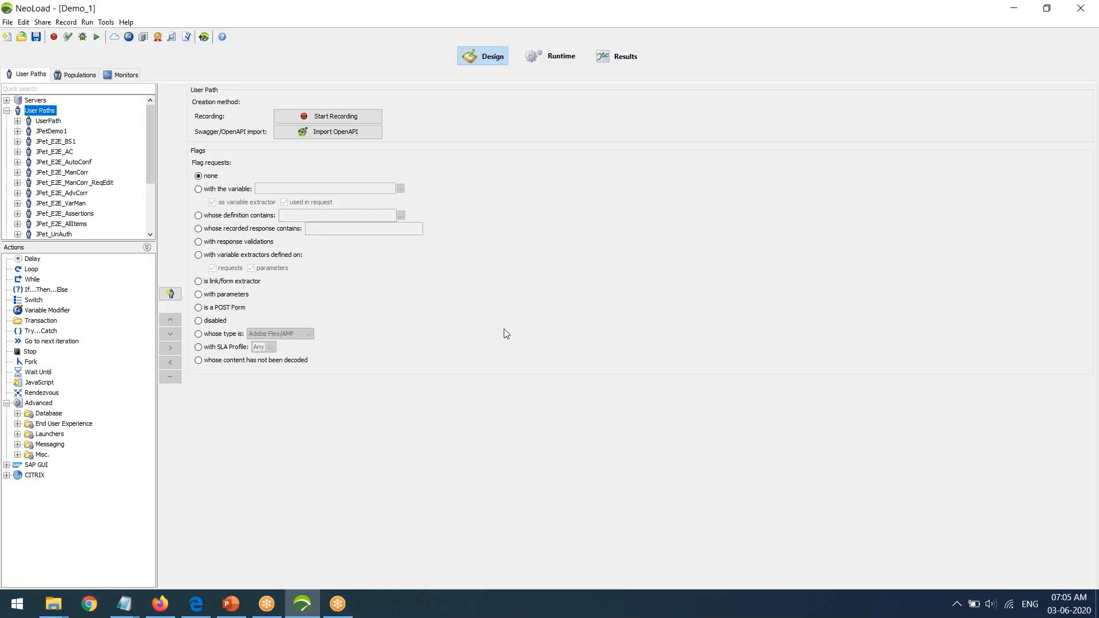
{"action": "left_click", "coordinate": [147, 247]}
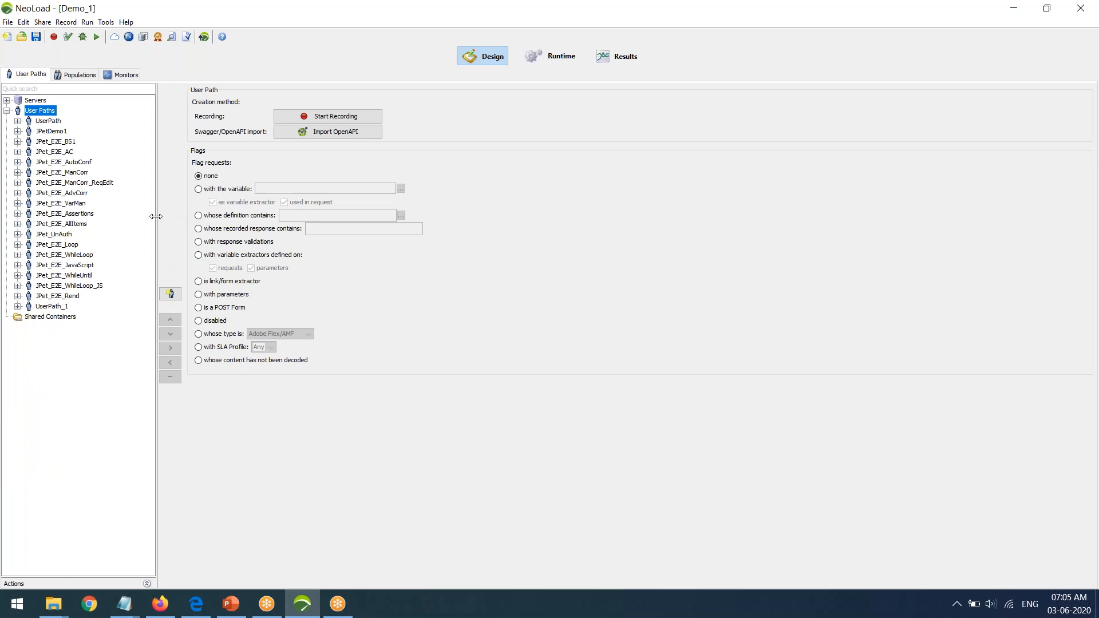
{"action": "left_click_drag", "start_coordinate": [157, 217], "coordinate": [171, 217]}
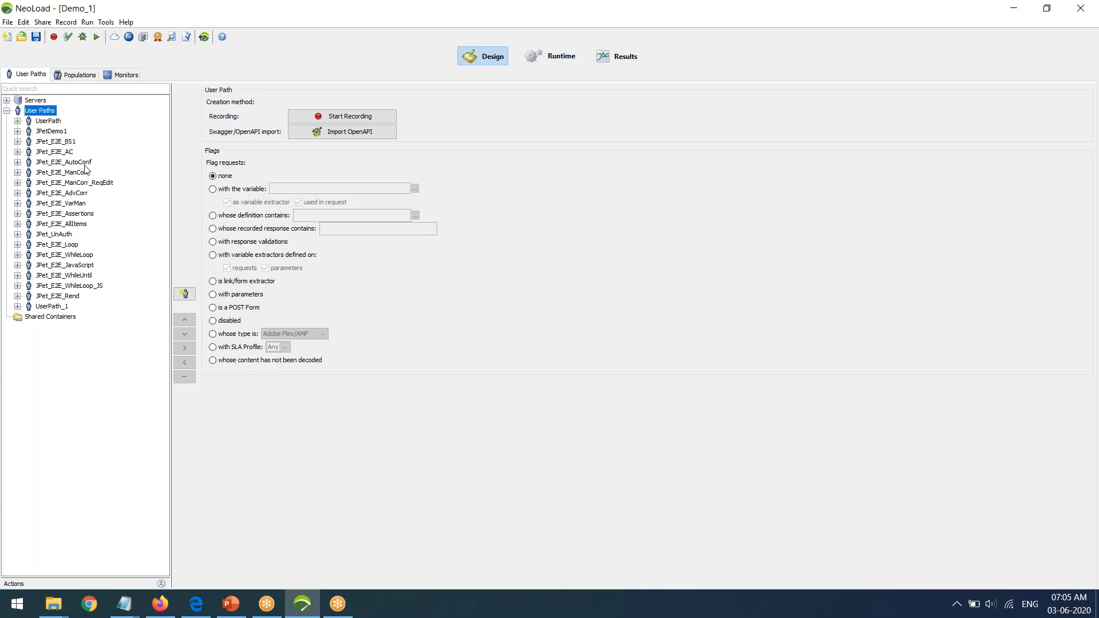
Check the course content PDF in Edge, and view NeoLoad's Runtime and Results sections before returning to Design
{"action": "left_click", "coordinate": [196, 604]}
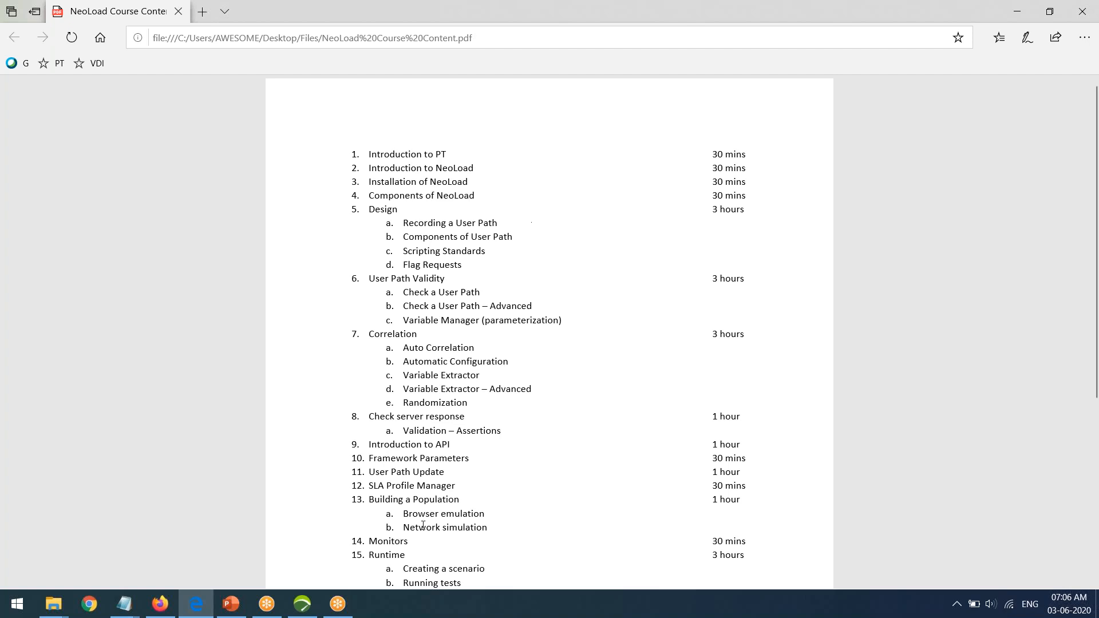
{"action": "left_click", "coordinate": [302, 604]}
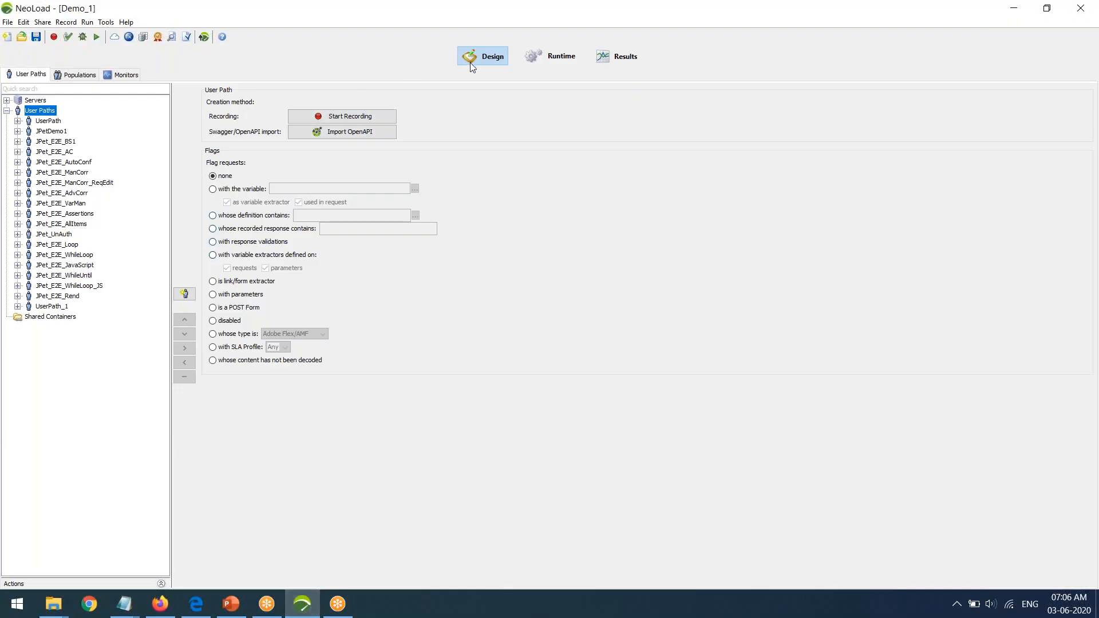
{"action": "left_click", "coordinate": [541, 54]}
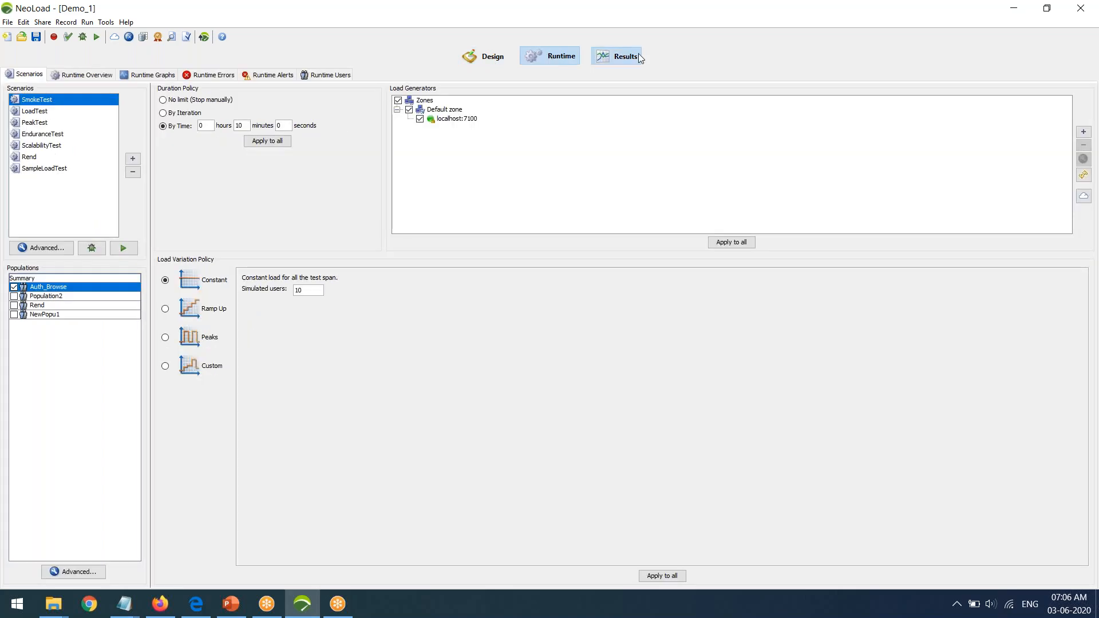
{"action": "left_click", "coordinate": [630, 54]}
{"action": "left_click", "coordinate": [486, 55]}
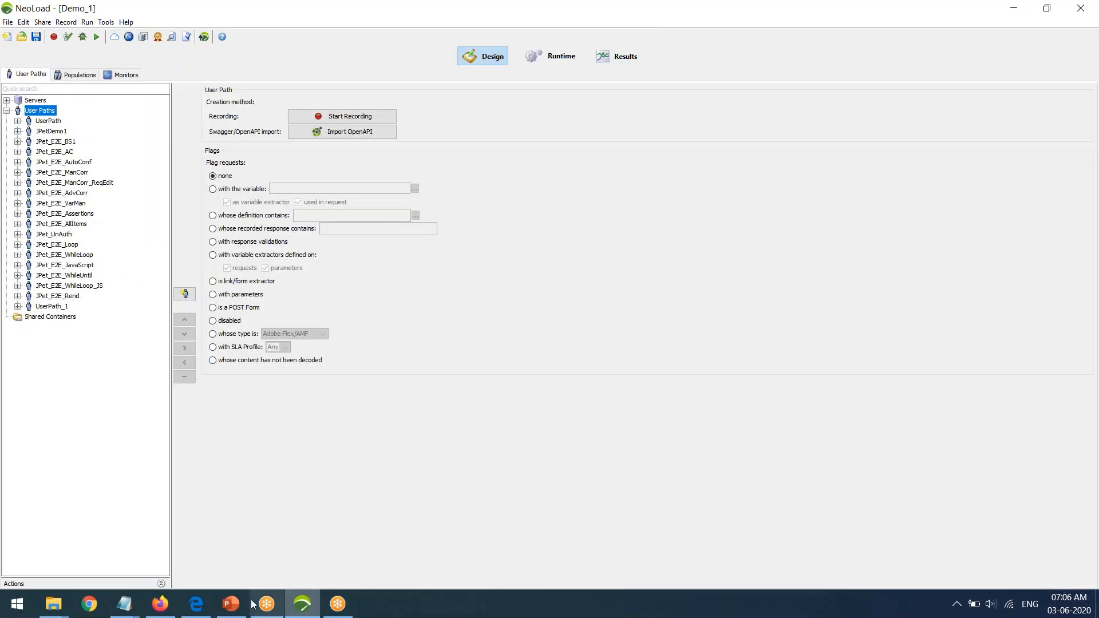
Review the Correlation topics in the NeoLoad course content PDF in Edge, glancing at NeoLoad's user path list in between
{"action": "left_click", "coordinate": [196, 604]}
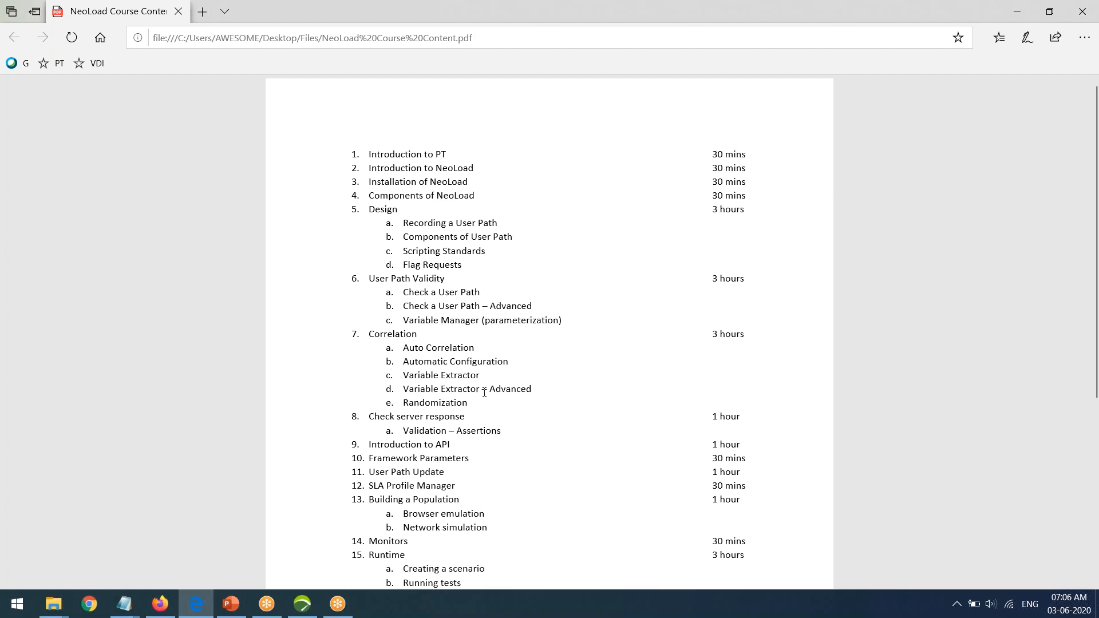
{"action": "left_click", "coordinate": [302, 603]}
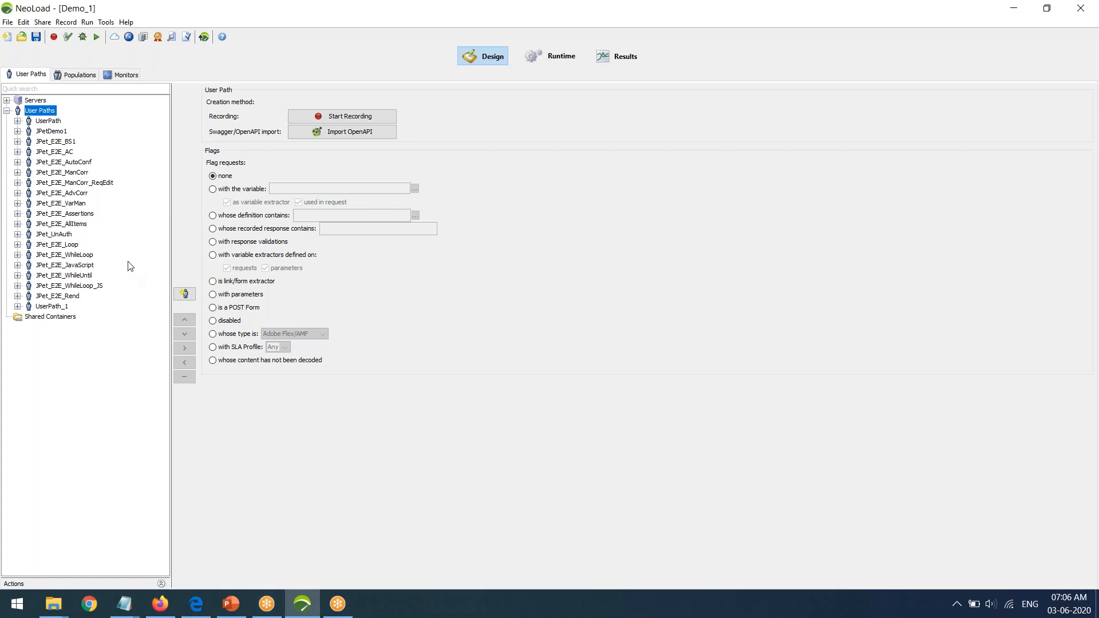
{"action": "left_click", "coordinate": [196, 604]}
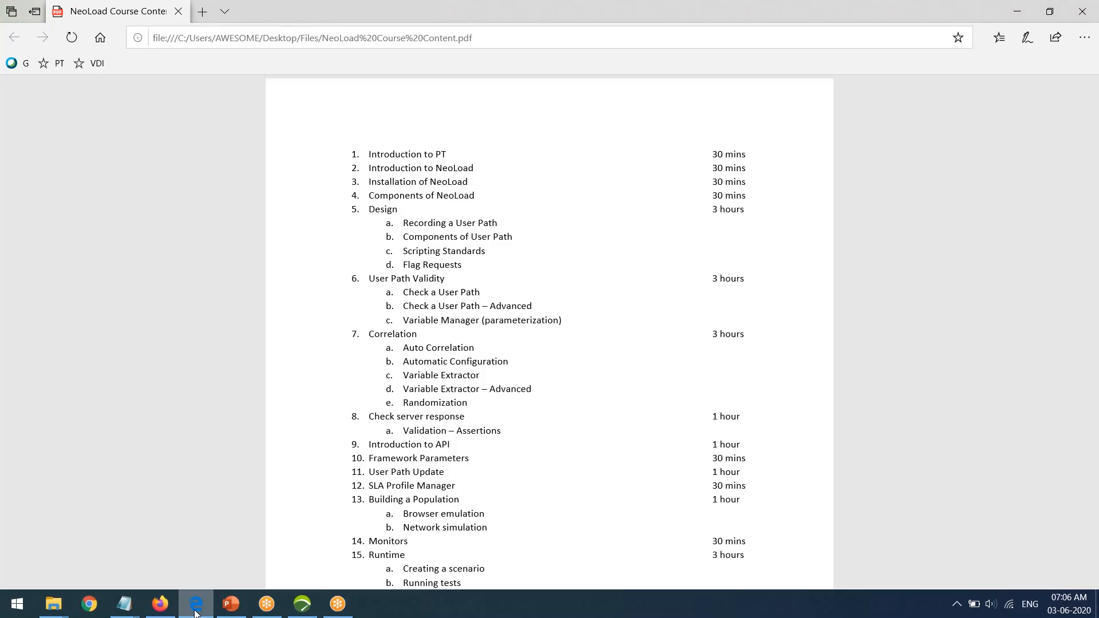
{"action": "double_click", "coordinate": [372, 336]}
{"action": "left_click", "coordinate": [461, 344]}
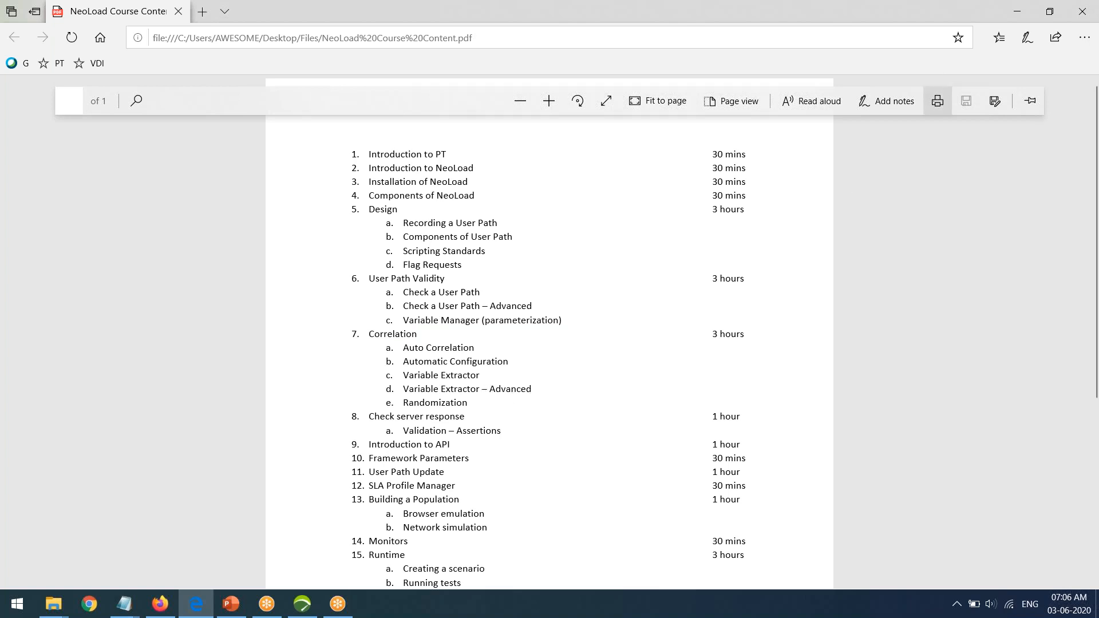
In NeoLoad, look through the correlation user paths JPet_E2E_AC, JPet_E2E_AutoConf, JPet_E2E_ManCorr, JPet_E2E_ManCorr_ReqEdit and JPet_E2E_AdvCorr
{"action": "left_click", "coordinate": [302, 604]}
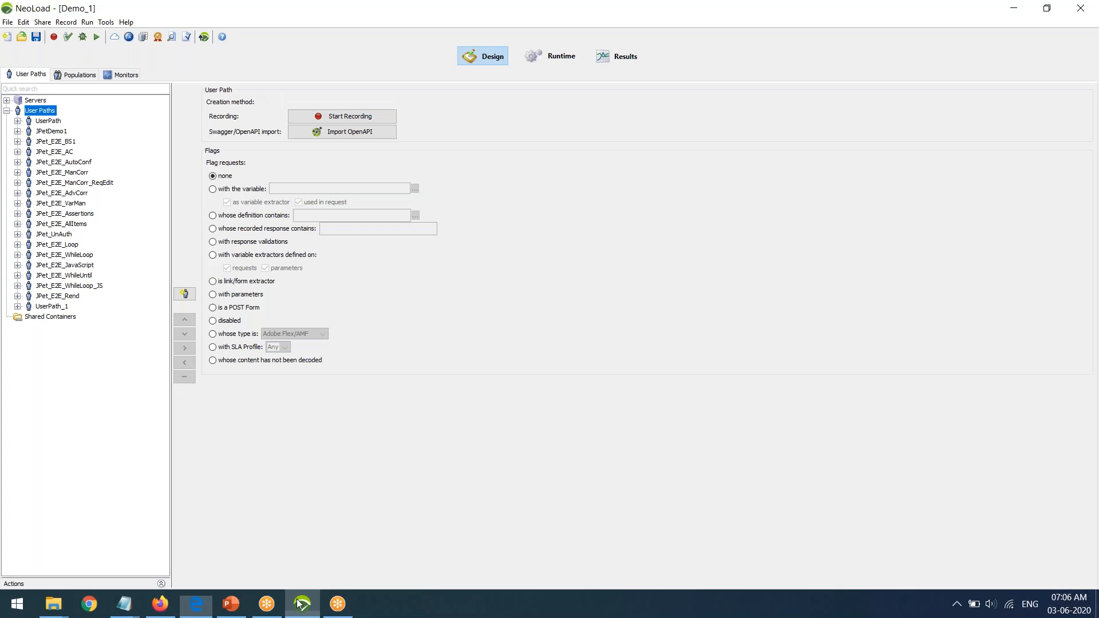
{"action": "left_click", "coordinate": [67, 162]}
{"action": "left_click", "coordinate": [67, 153]}
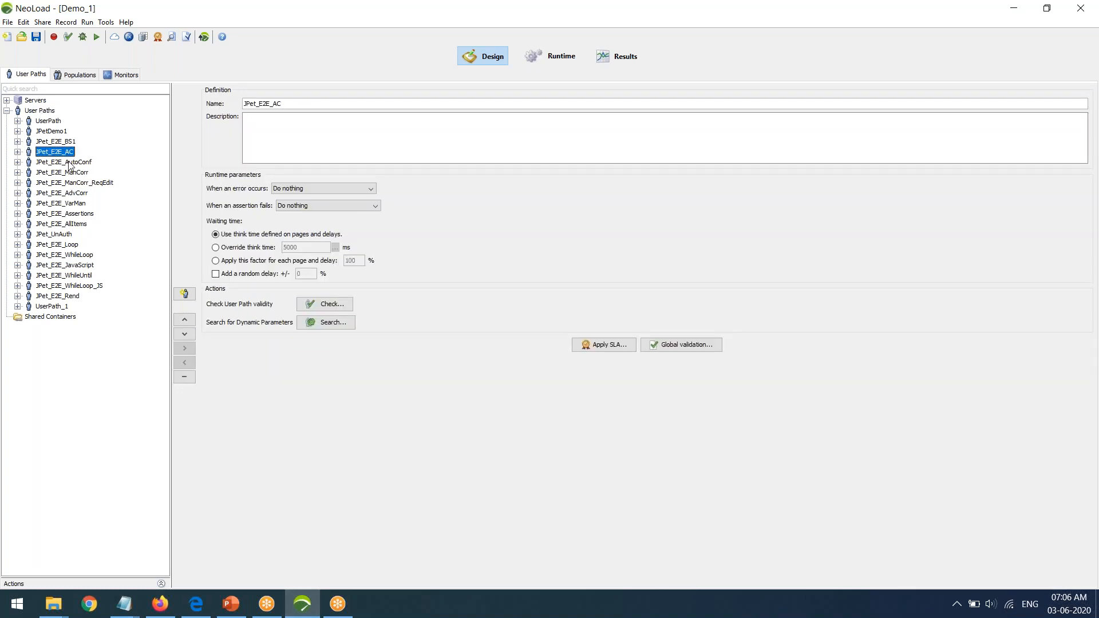
{"action": "left_click", "coordinate": [70, 164]}
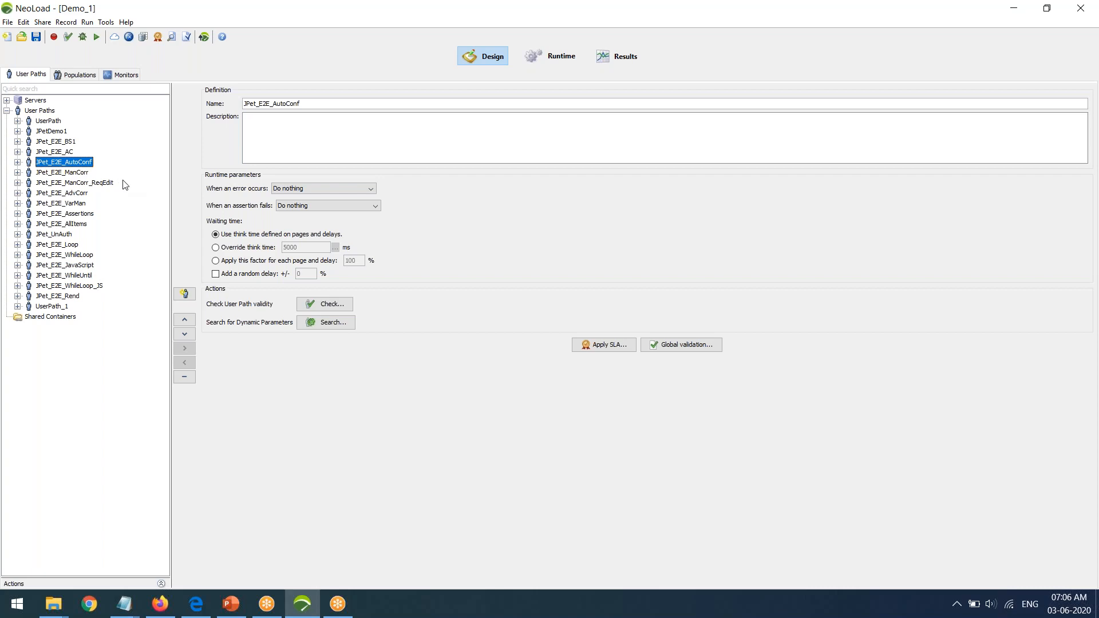
{"action": "left_click", "coordinate": [61, 174]}
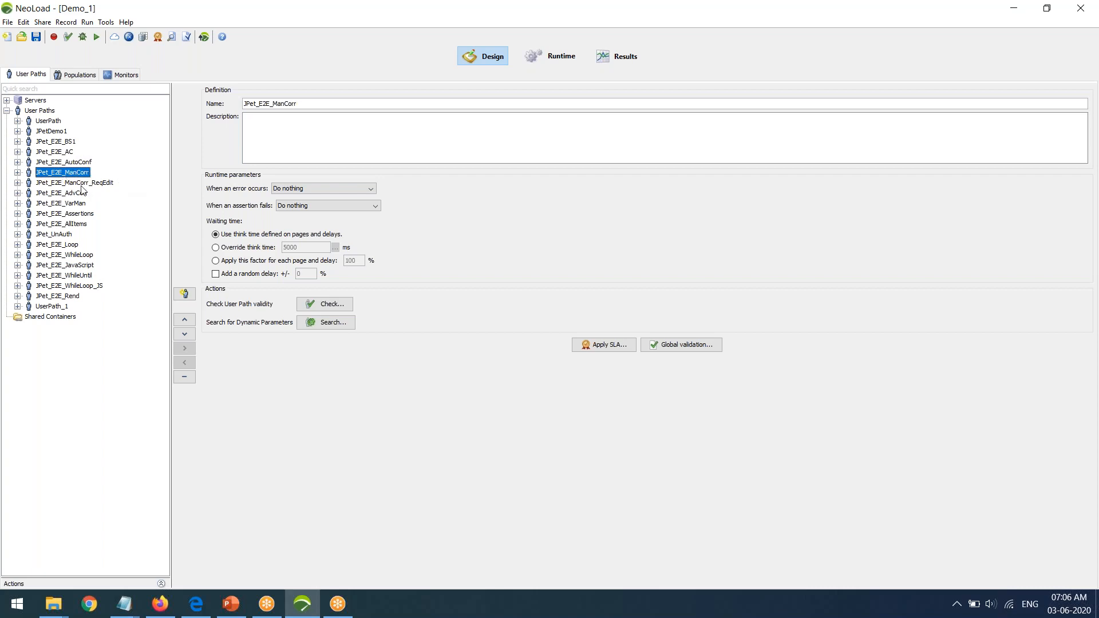
{"action": "left_click", "coordinate": [87, 184]}
{"action": "left_click", "coordinate": [79, 196]}
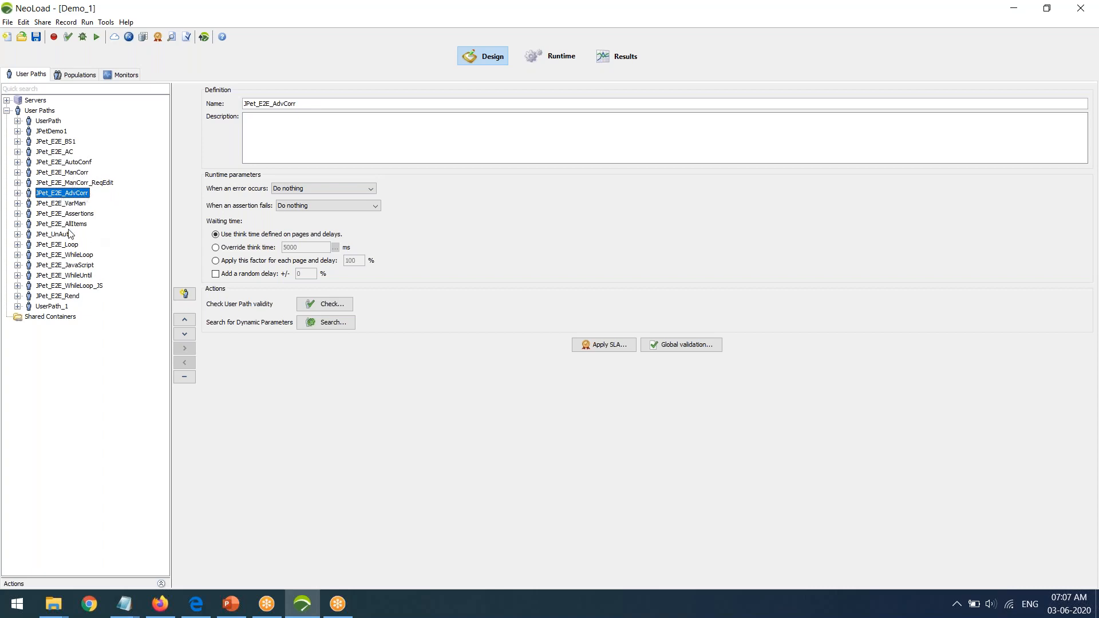
Read the further topics in the course content PDF in Edge, down to Advanced Scripting, and return to NeoLoad
{"action": "left_click", "coordinate": [196, 603]}
{"action": "scroll", "coordinate": [401, 401], "scroll_direction": "down", "scroll_amount": 3}
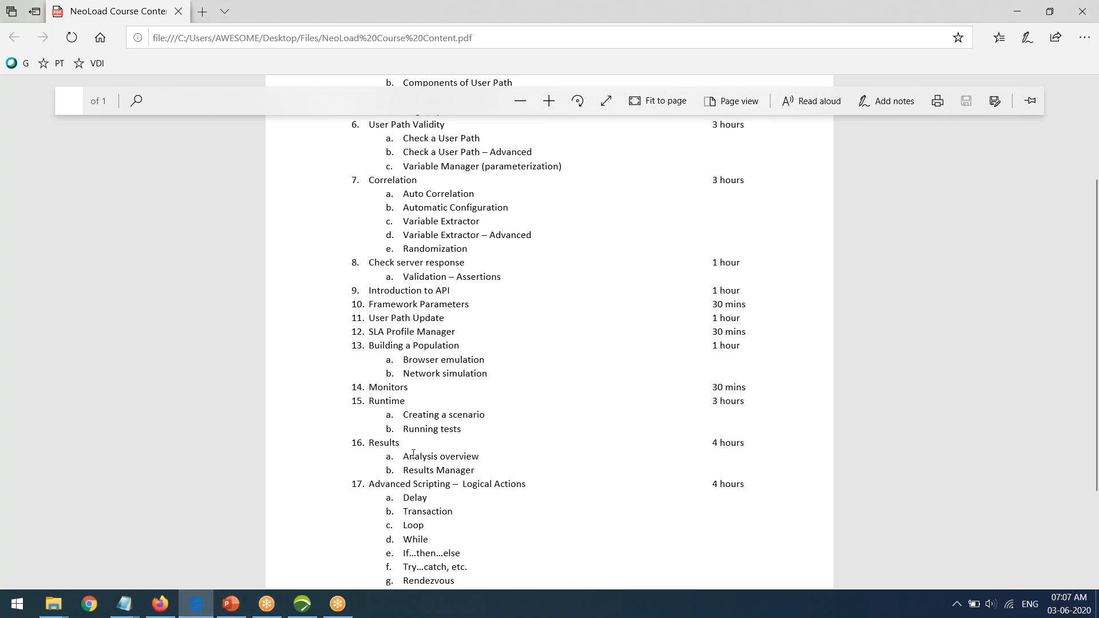
{"action": "left_click", "coordinate": [302, 604]}
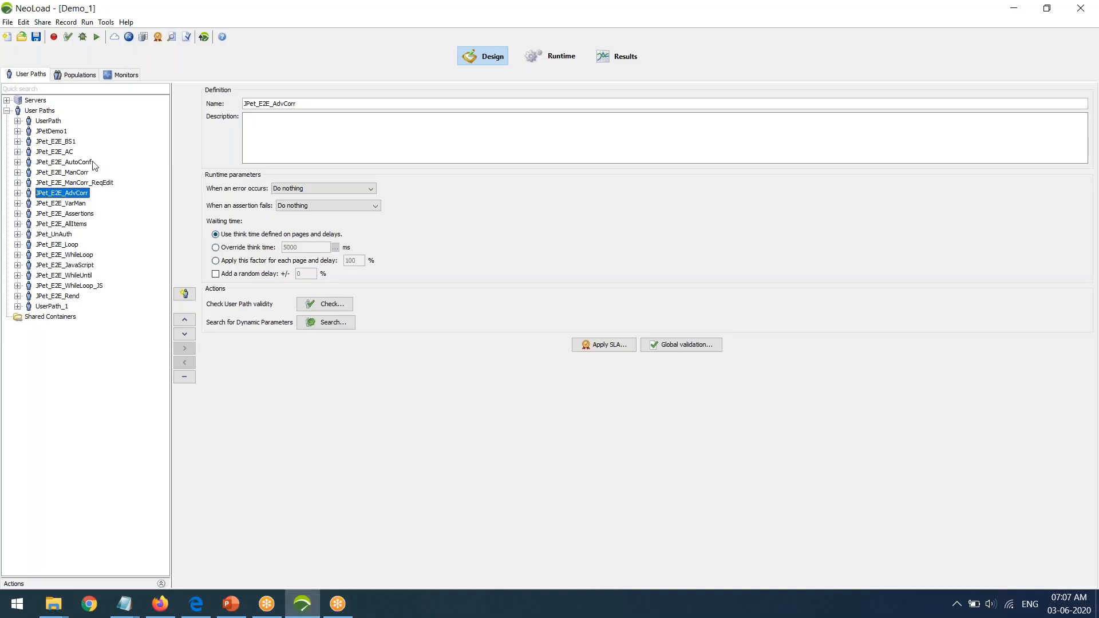
Open the project's populations, enlarge the content table, and inspect the Rend, Population2 and Auth_Browse populations
{"action": "left_click", "coordinate": [79, 74]}
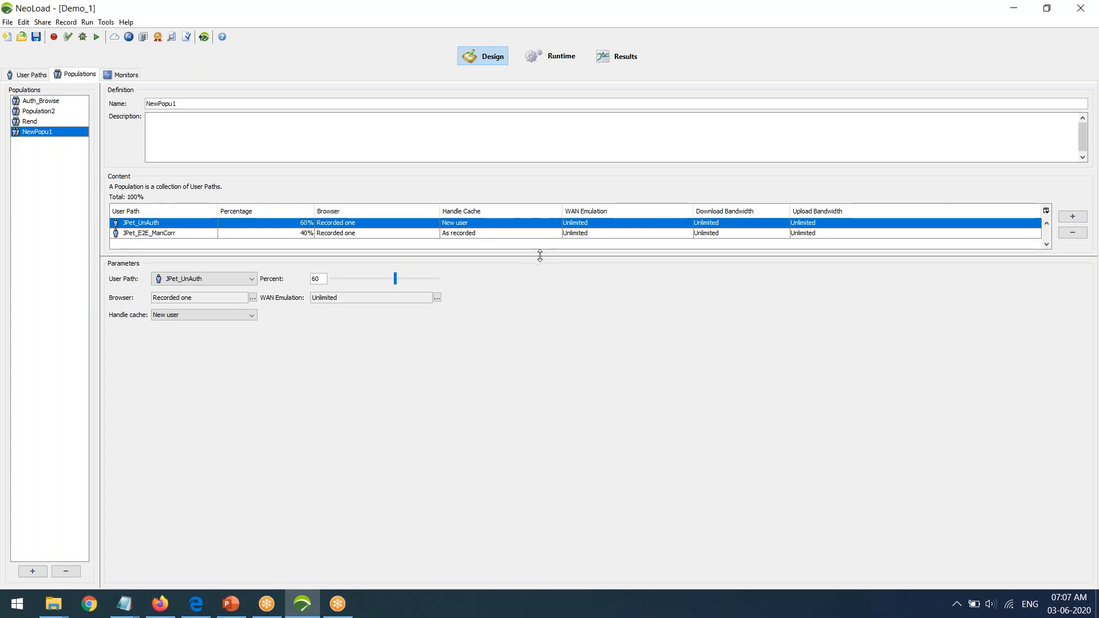
{"action": "left_click_drag", "start_coordinate": [543, 256], "coordinate": [553, 358]}
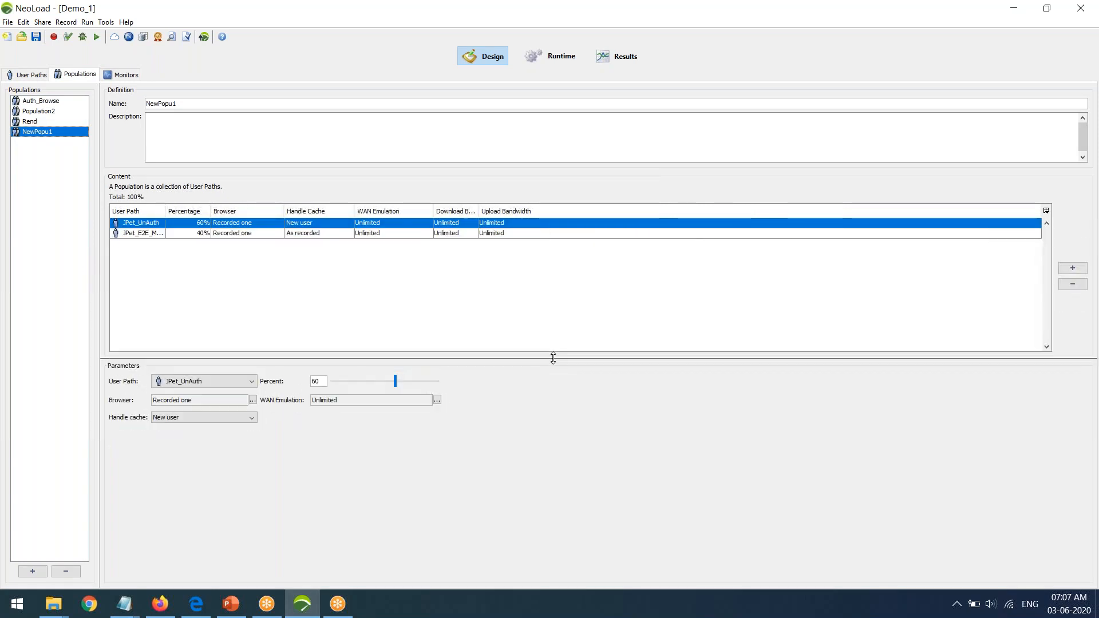
{"action": "left_click", "coordinate": [45, 121]}
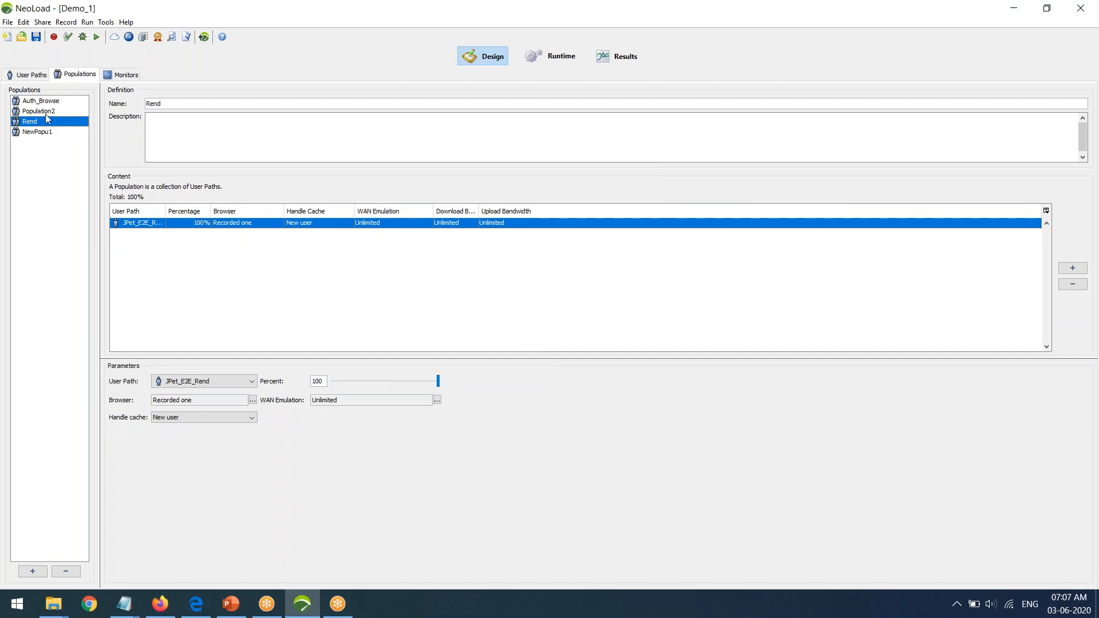
{"action": "left_click", "coordinate": [46, 114]}
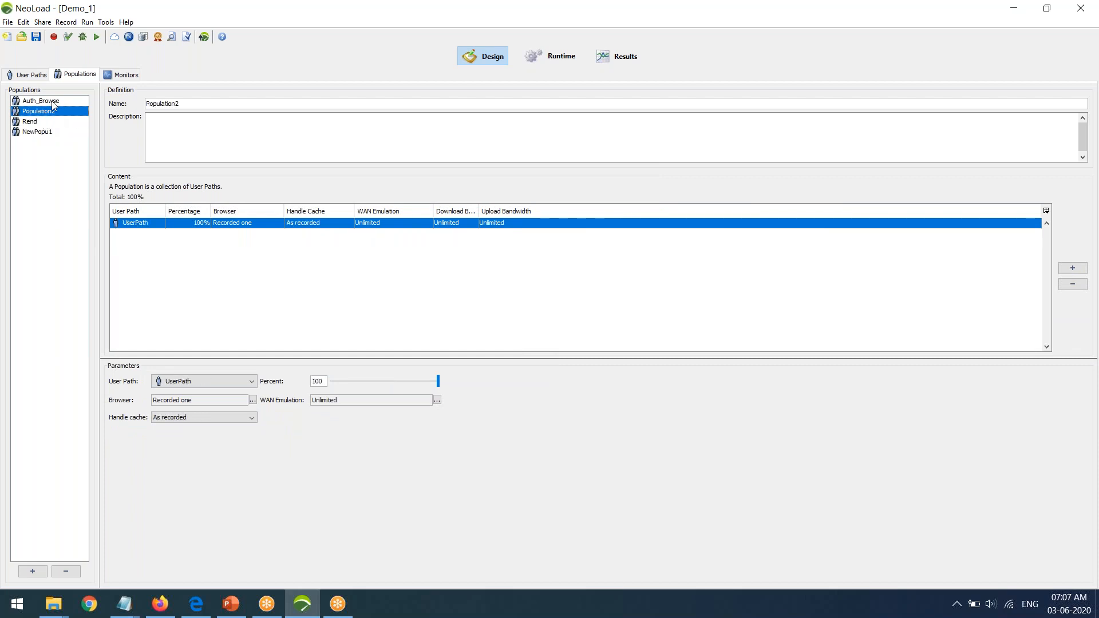
{"action": "left_click", "coordinate": [45, 101]}
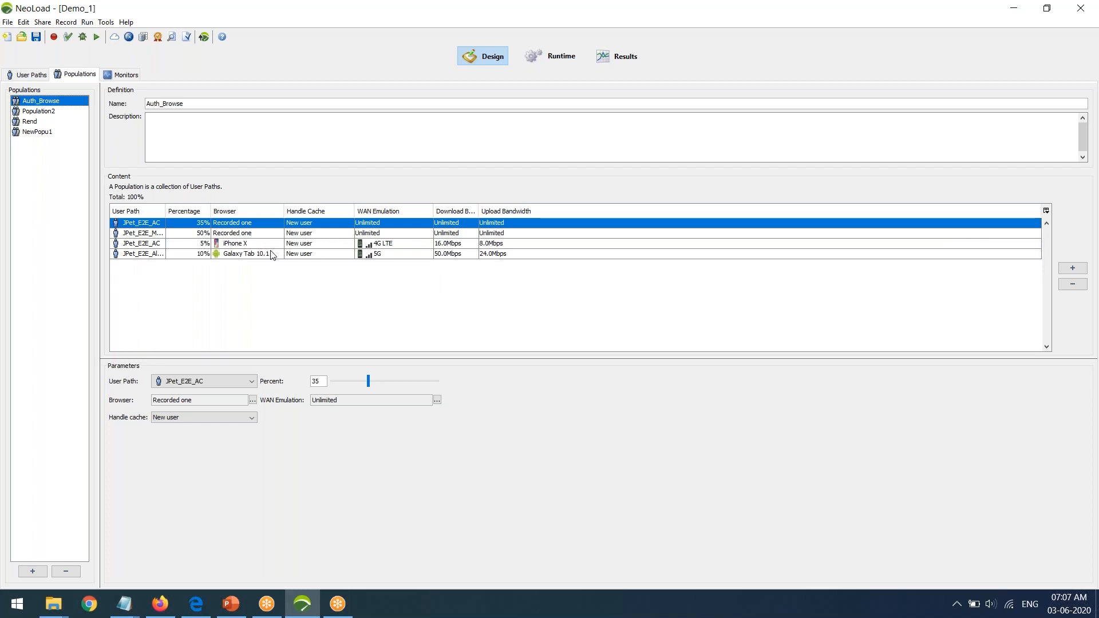
Examine the monitored machines' mysql and linux monitors, including the description of the CPU User counter under System
{"action": "left_click", "coordinate": [124, 75]}
{"action": "left_click", "coordinate": [28, 151]}
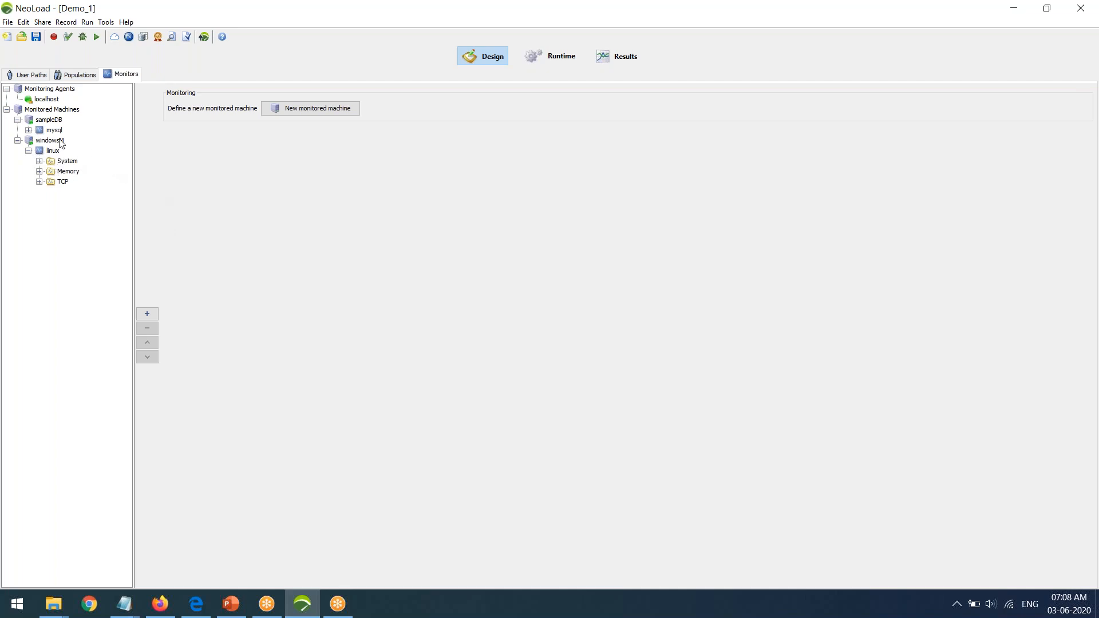
{"action": "left_click", "coordinate": [27, 131]}
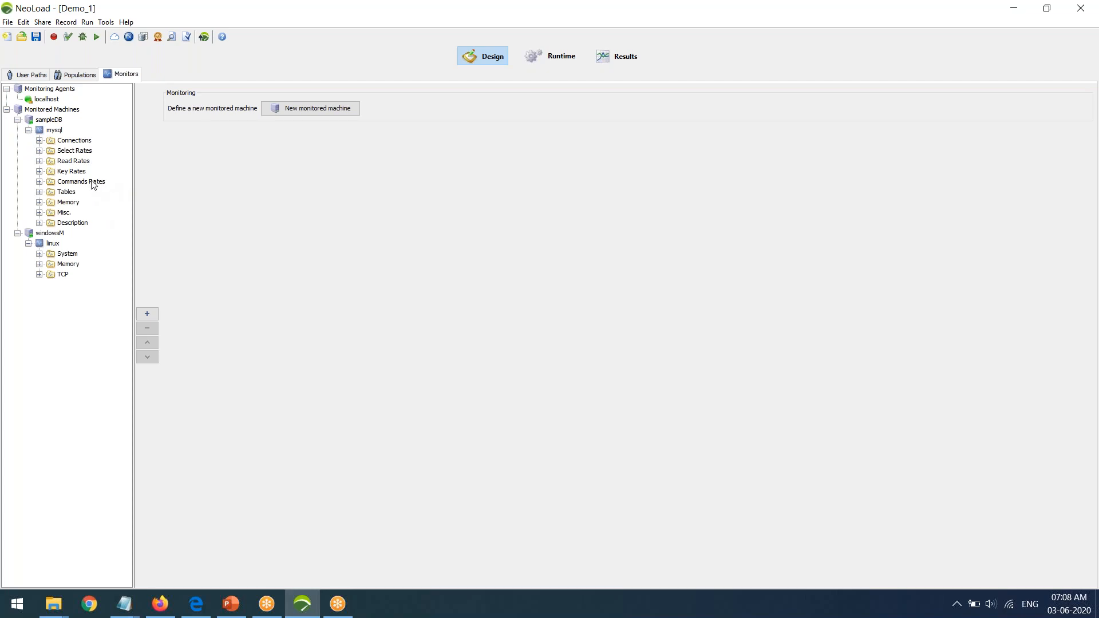
{"action": "left_click", "coordinate": [39, 253]}
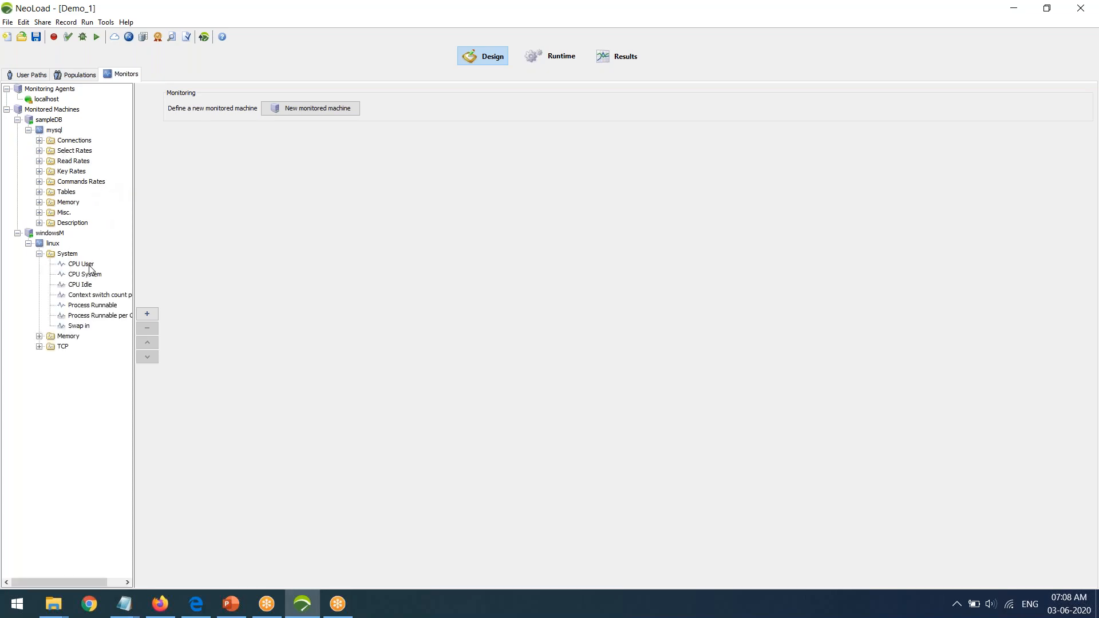
{"action": "left_click", "coordinate": [88, 267]}
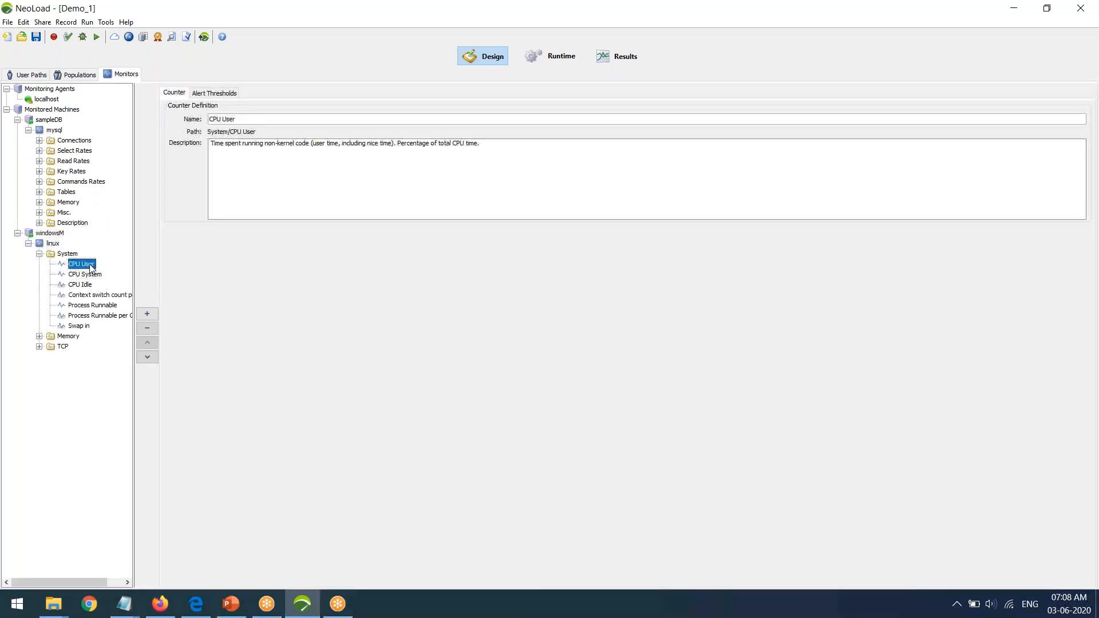
{"action": "left_click", "coordinate": [39, 253]}
View NeoLoad's Runtime scenarios and compare them with the "types of performance testing" search results in Firefox
{"action": "left_click", "coordinate": [541, 65]}
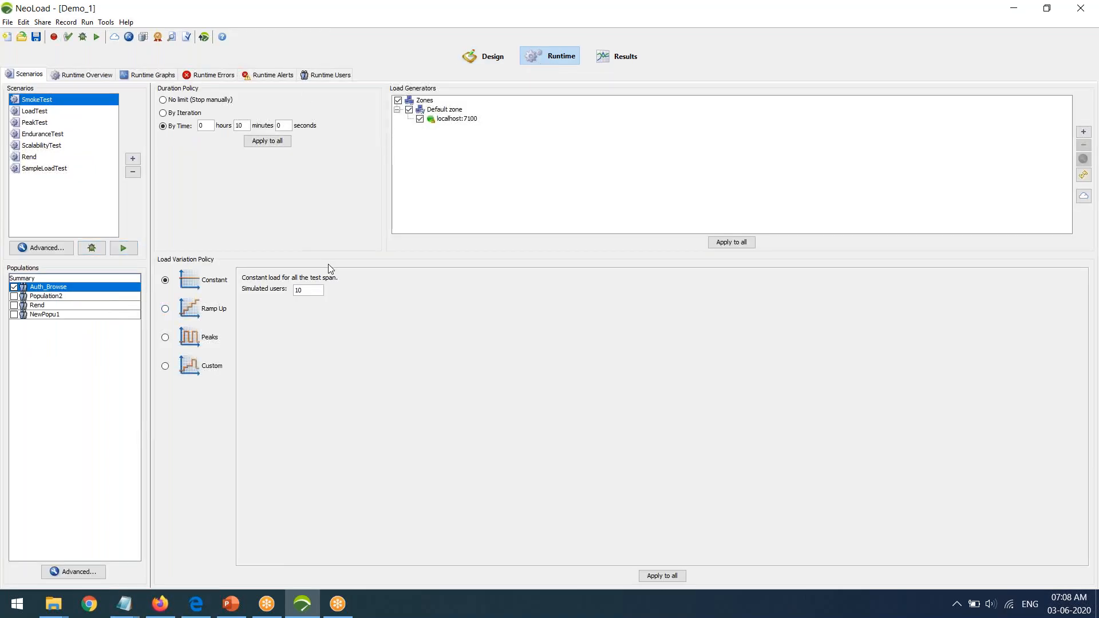
{"action": "left_click", "coordinate": [164, 609]}
{"action": "scroll", "coordinate": [704, 319], "scroll_direction": "down", "scroll_amount": 3}
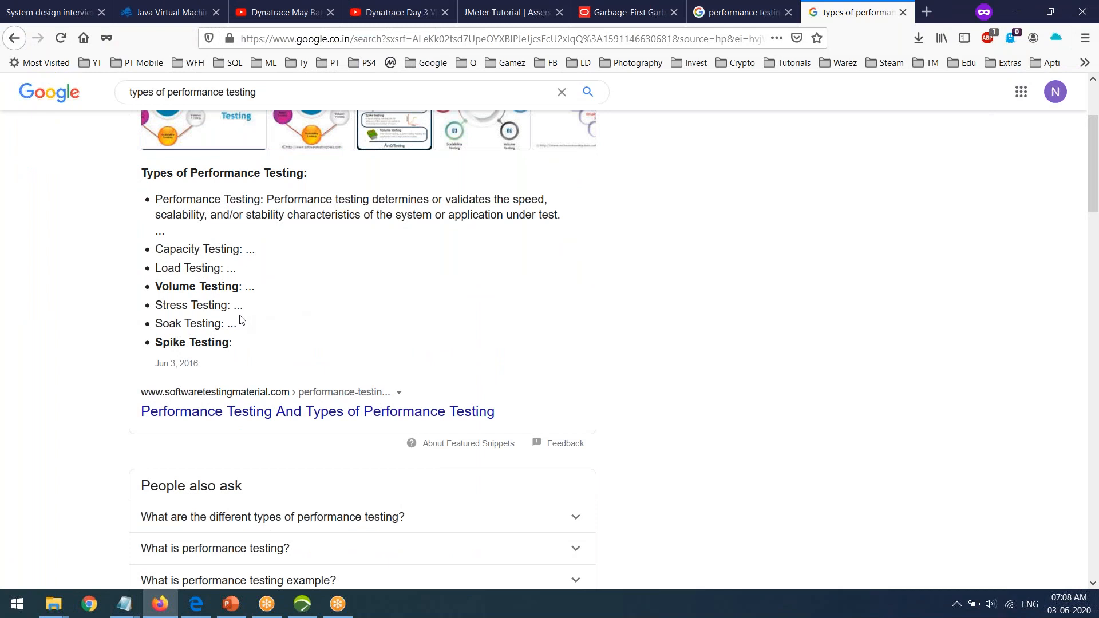
{"action": "left_click", "coordinate": [302, 604]}
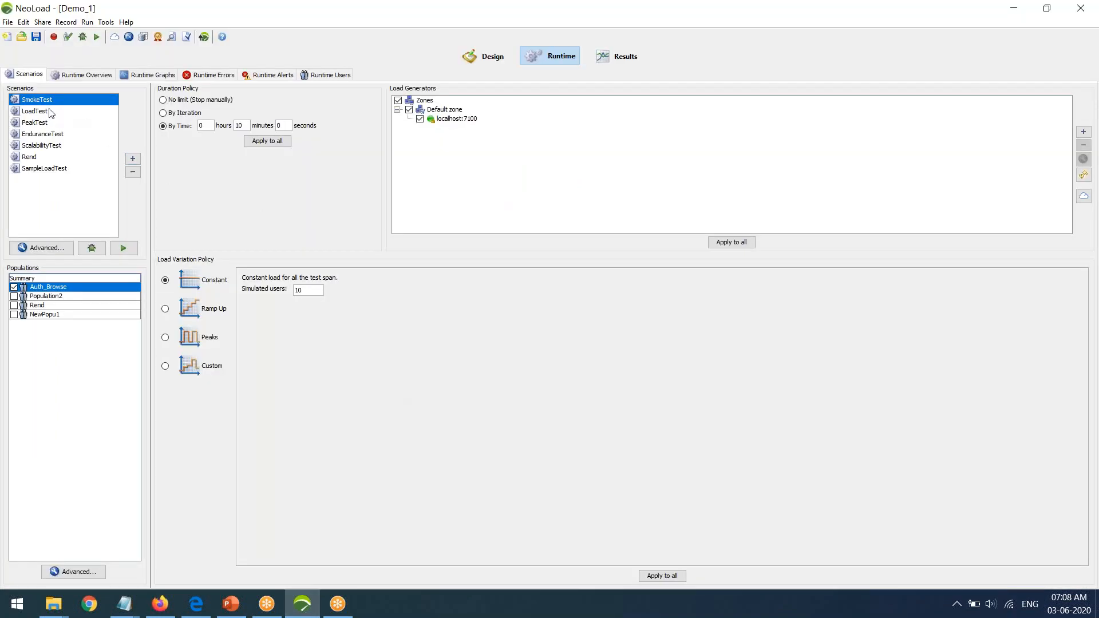
Circle the Scenarios list in red with the screen annotation pen
{"action": "left_click", "coordinate": [633, 6]}
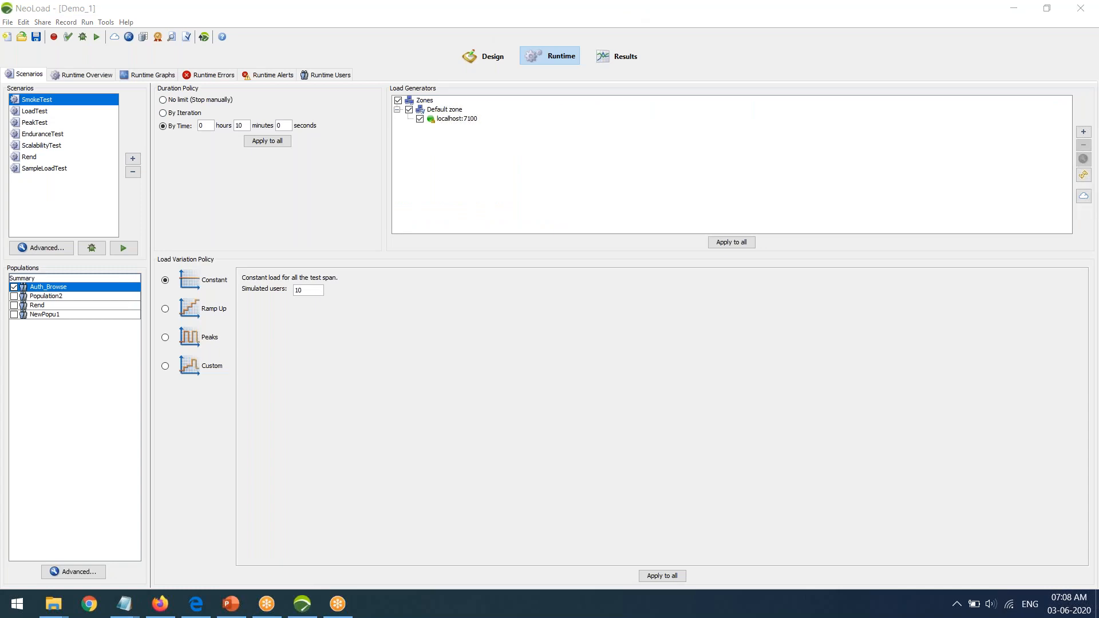
{"action": "left_click", "coordinate": [611, 42]}
{"action": "mouse_move", "coordinate": [15, 180]}
{"action": "left_mouse_down"}
{"action": "mouse_move", "coordinate": [73, 182]}
{"action": "mouse_move", "coordinate": [5, 107]}
{"action": "mouse_move", "coordinate": [94, 147]}
{"action": "left_mouse_up"}
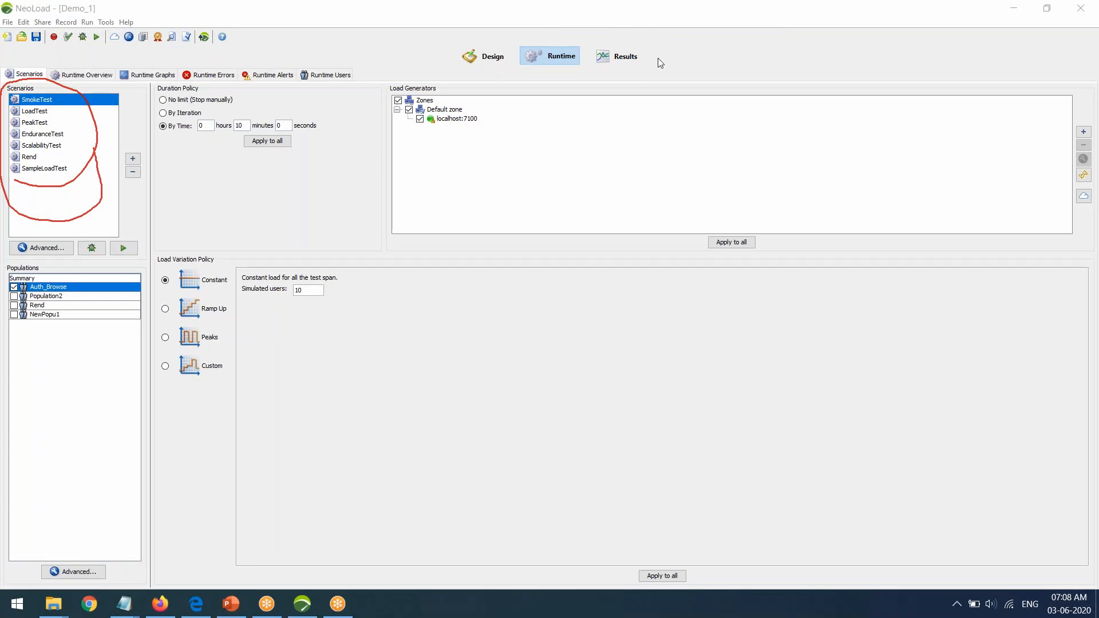
Clear the red annotation and open the summary of the "SmokeTest 10VU 10Mins - 07:18 - 6 Feb 2020" test result
{"action": "left_click", "coordinate": [636, 107]}
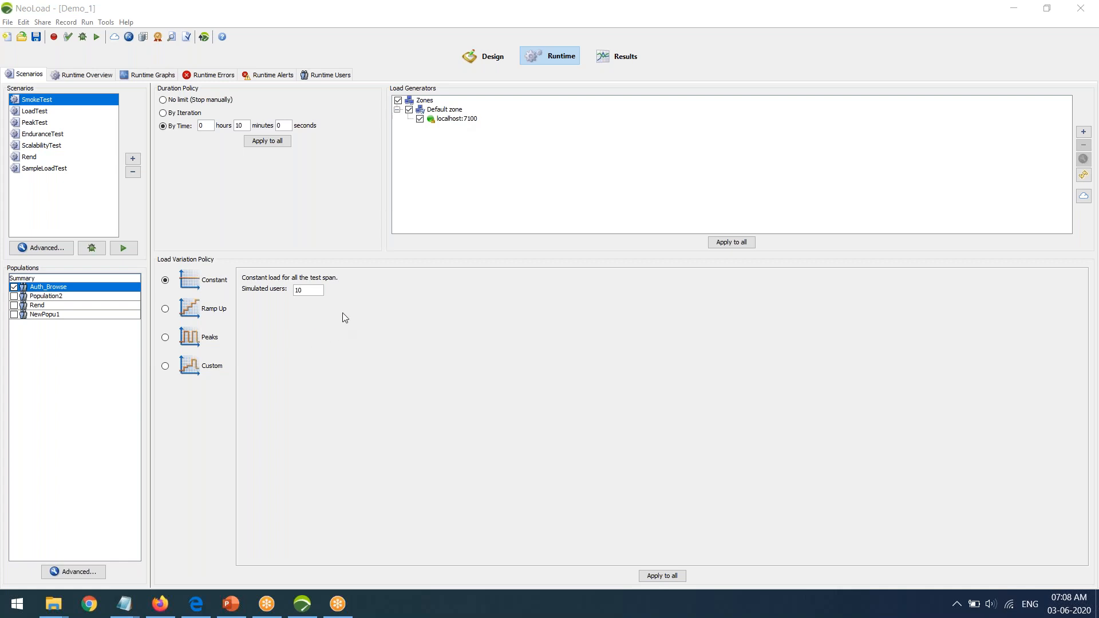
{"action": "left_click", "coordinate": [603, 59]}
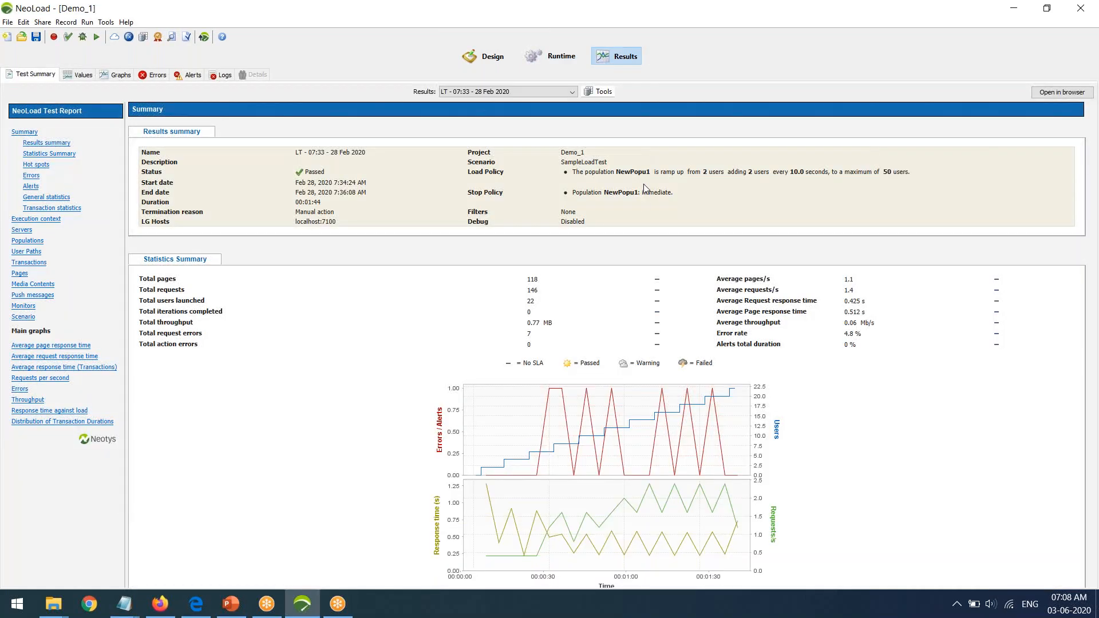
{"action": "left_click", "coordinate": [553, 95]}
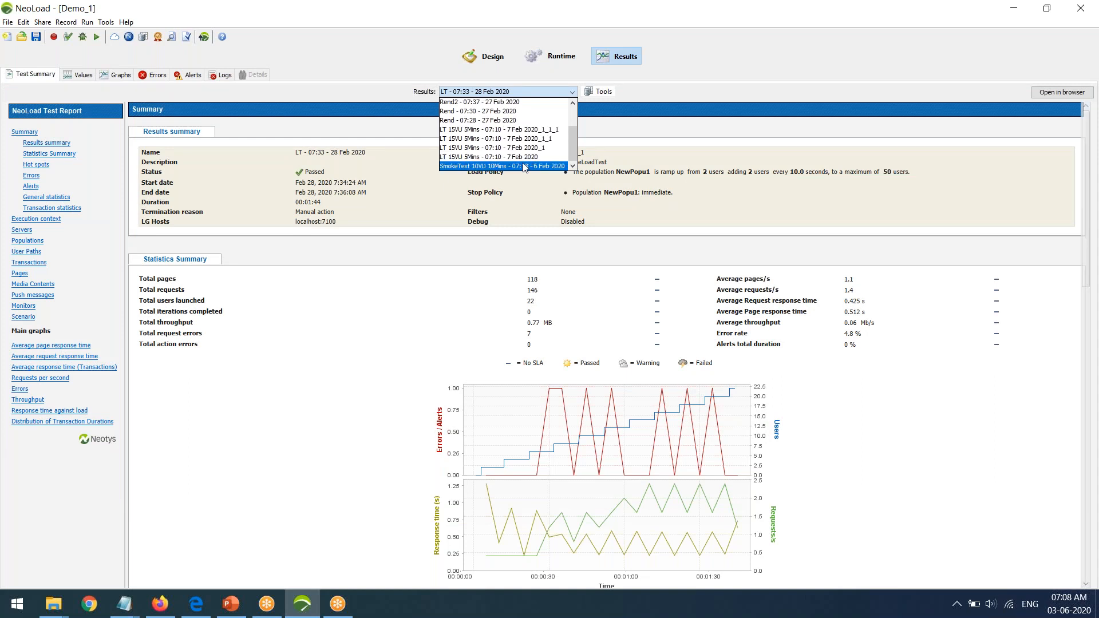
{"action": "left_click", "coordinate": [525, 166]}
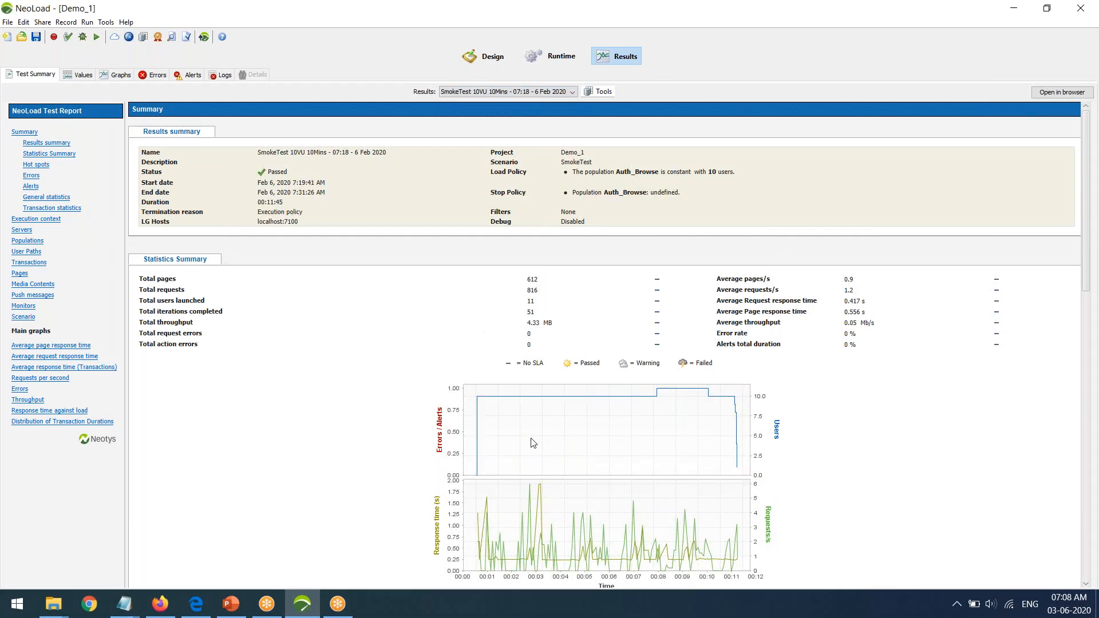
Review the summaries of "LT 15VU 5Mins - 07:10 - 7 Feb 2020" and its "_1_1_1" version, including the latter's hot spots
{"action": "left_click", "coordinate": [530, 94]}
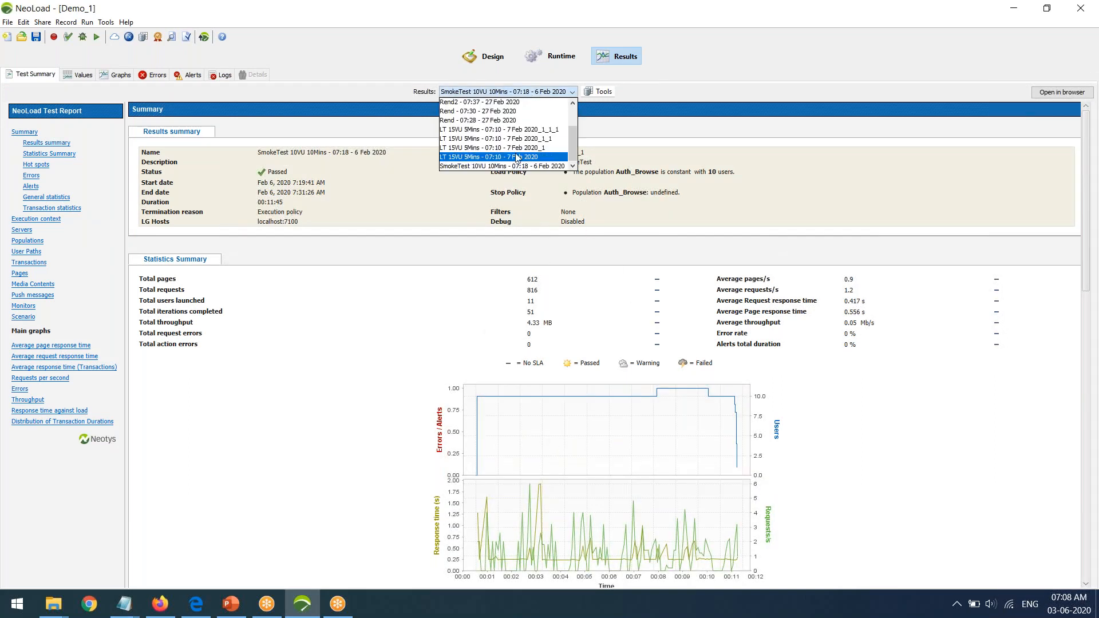
{"action": "left_click", "coordinate": [516, 156]}
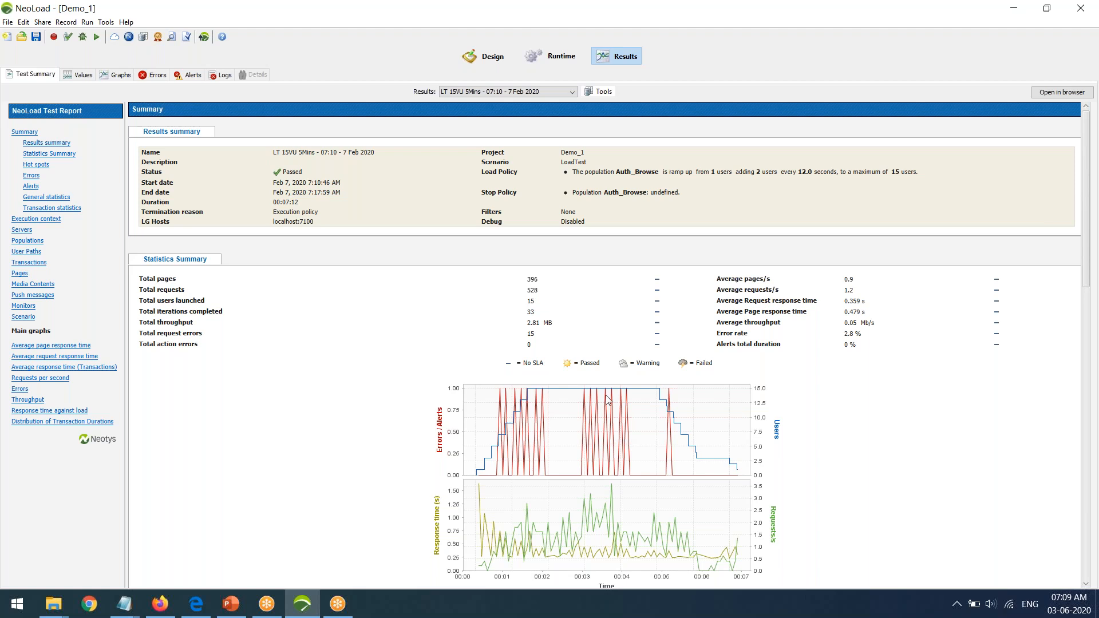
{"action": "left_click", "coordinate": [531, 93]}
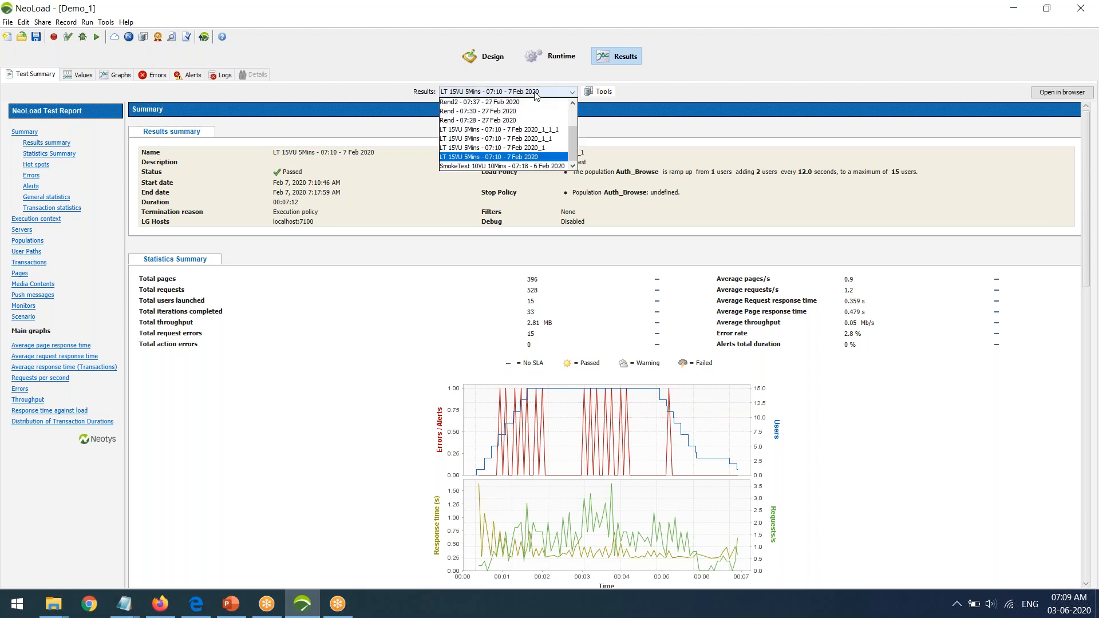
{"action": "left_click", "coordinate": [527, 130]}
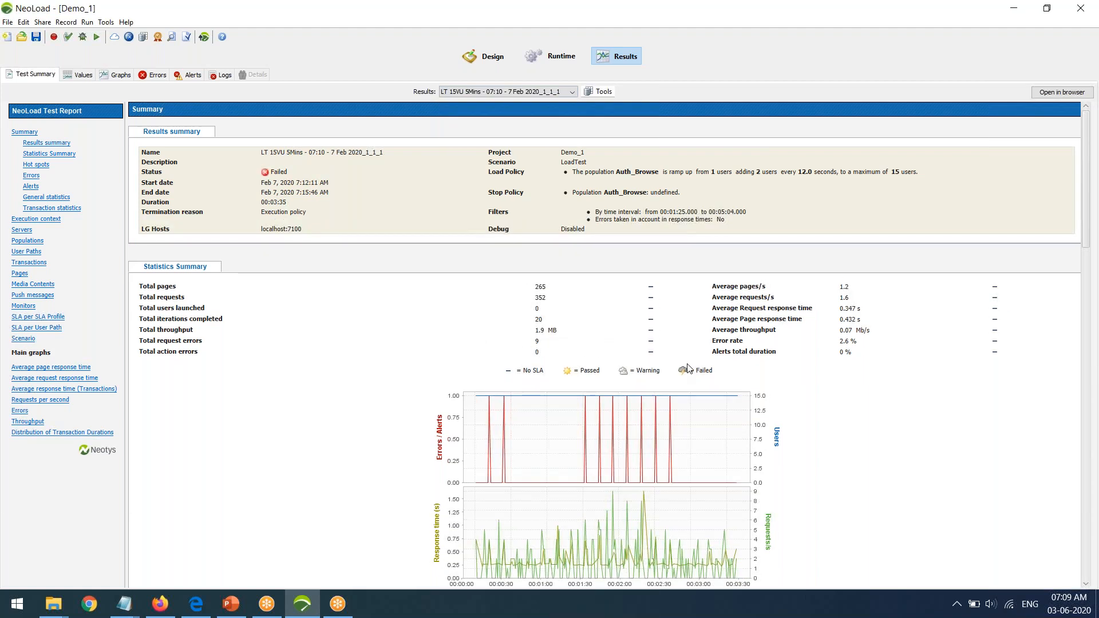
{"action": "scroll", "coordinate": [693, 371], "scroll_direction": "down", "scroll_amount": 10}
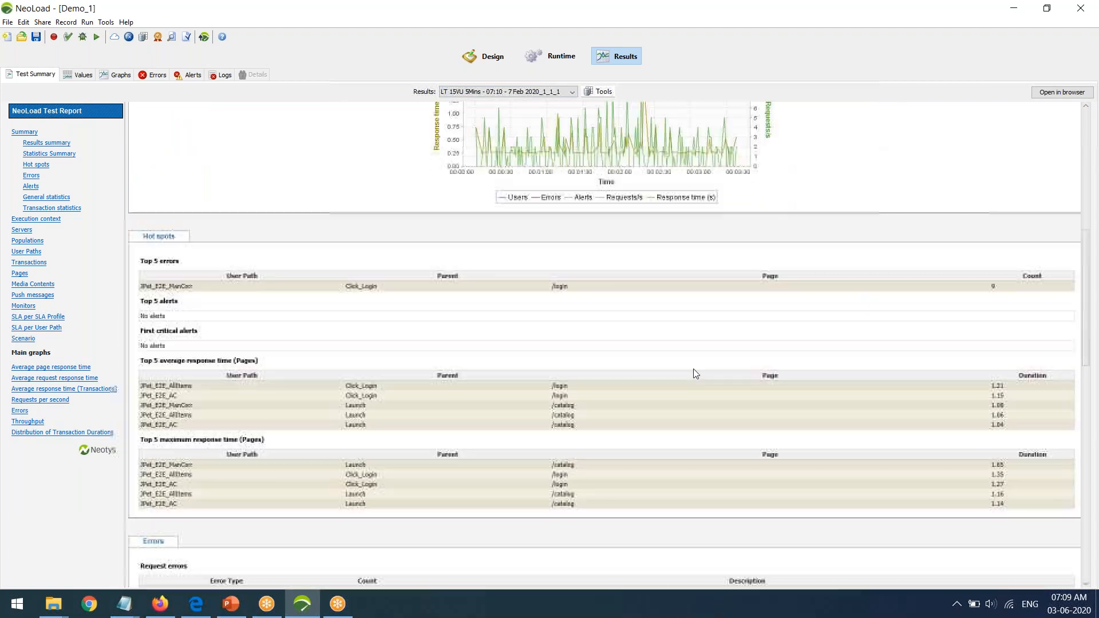
{"action": "scroll", "coordinate": [686, 371], "scroll_direction": "up", "scroll_amount": 12}
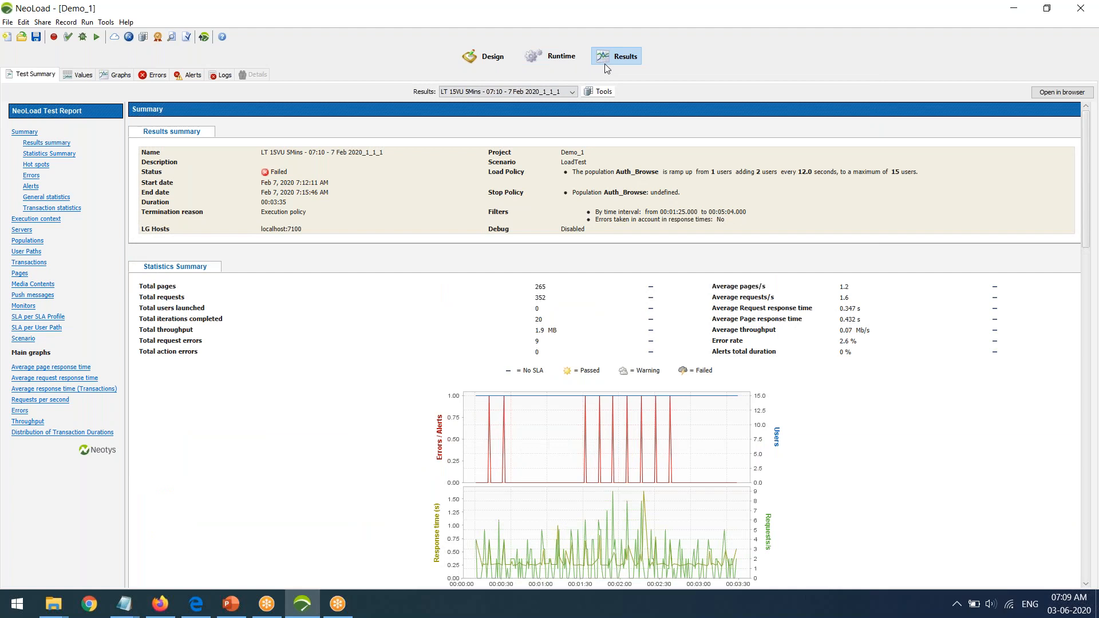
Return to the Design user paths, then switch to the PowerPoint slideshow and advance to the "What do we learn? Contd." slide
{"action": "left_click", "coordinate": [483, 56]}
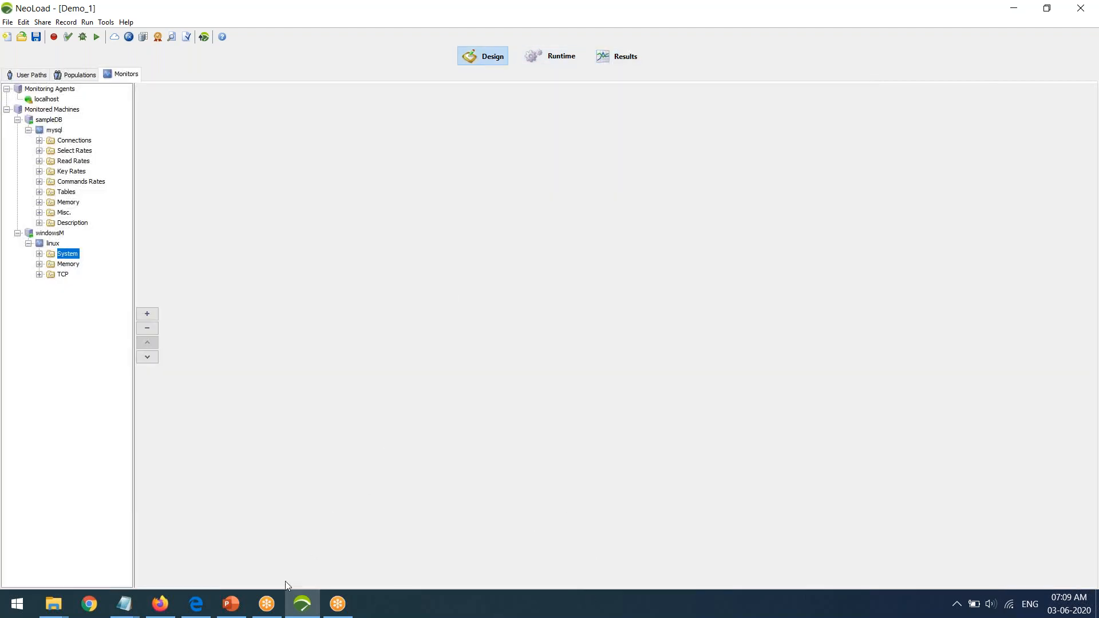
{"action": "left_click", "coordinate": [30, 77]}
{"action": "left_click", "coordinate": [1010, 9]}
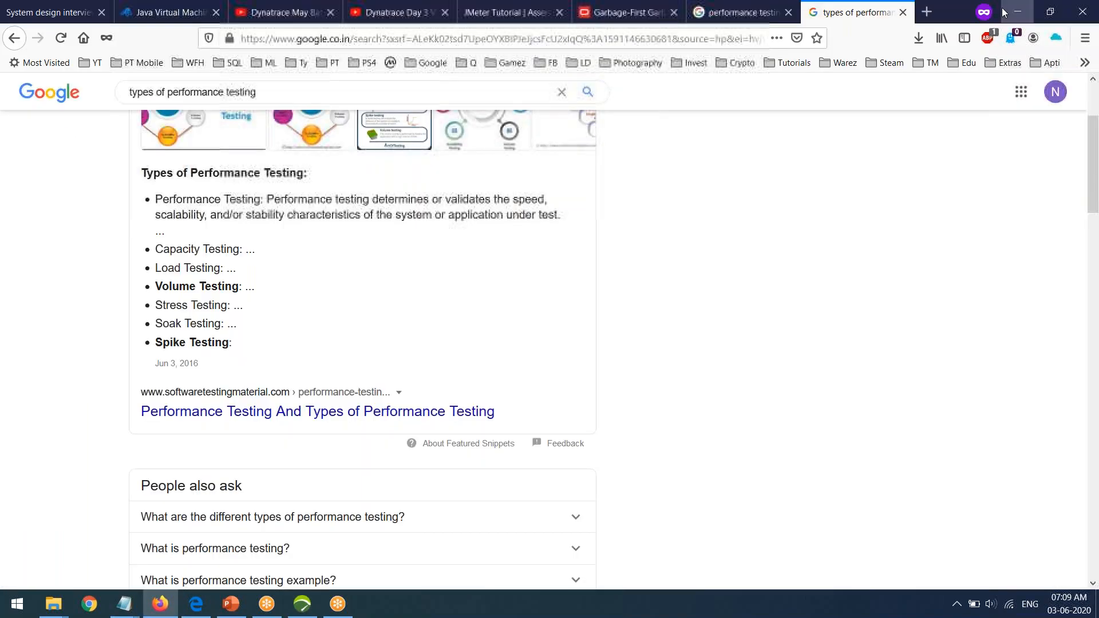
{"action": "left_click", "coordinate": [232, 606]}
{"action": "left_click", "coordinate": [953, 581]}
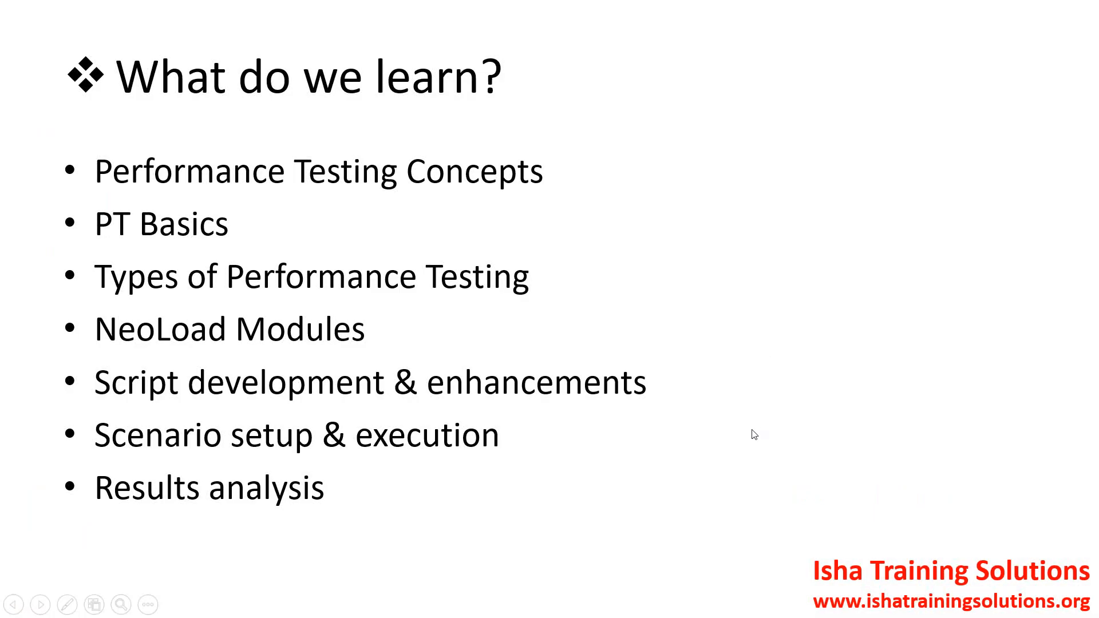
{"action": "left_click", "coordinate": [754, 435]}
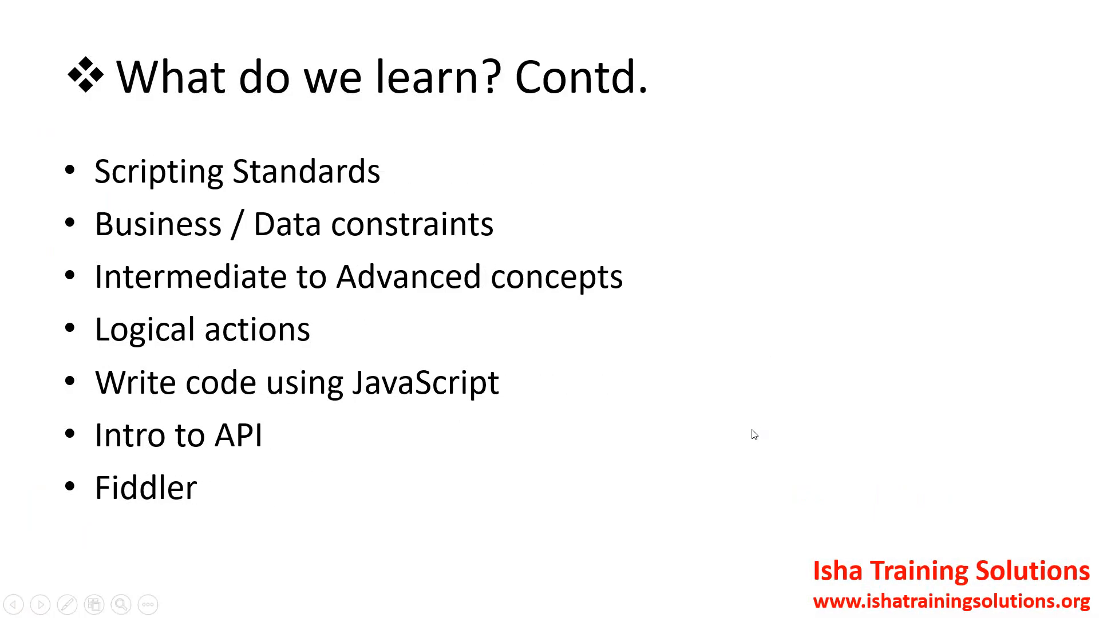
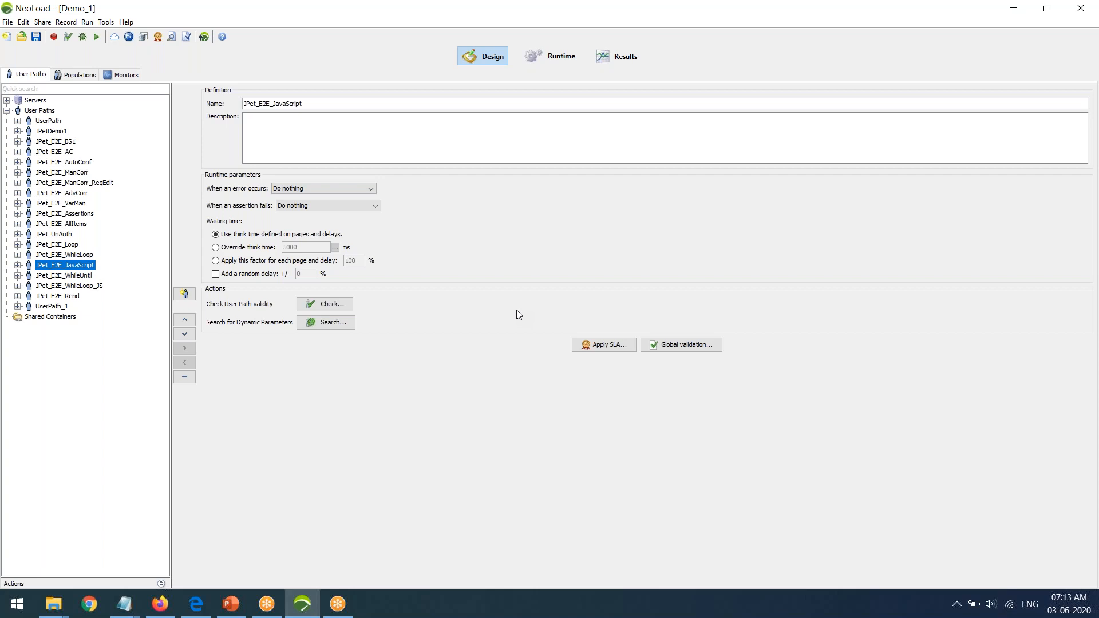
Tour the populations, monitors and user paths of the Design section in NeoLoad
{"action": "left_click", "coordinate": [1083, 315]}
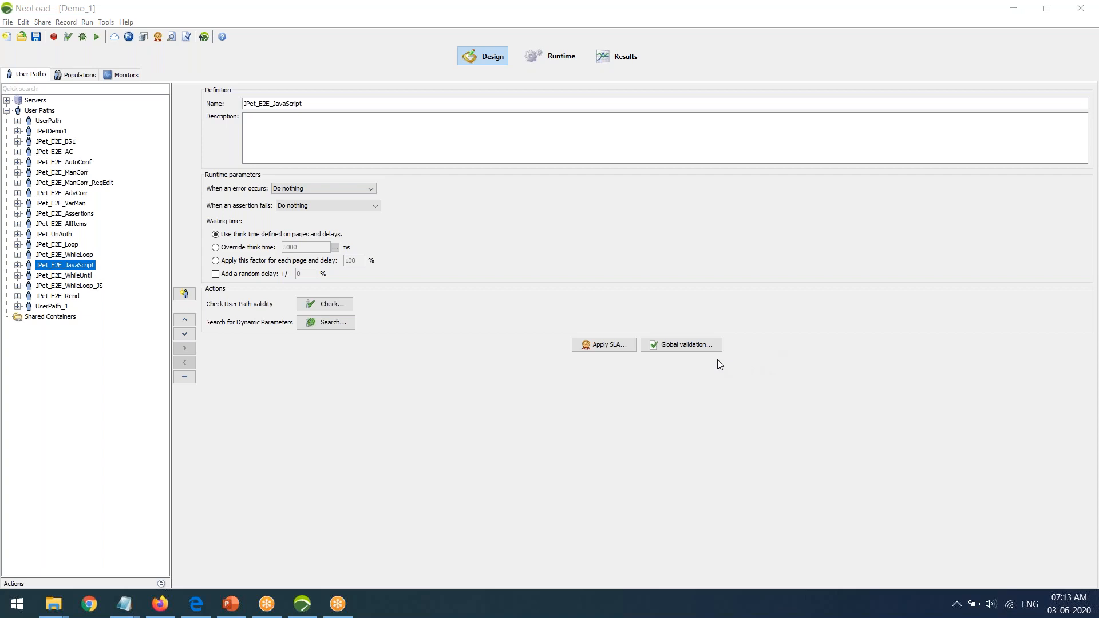
{"action": "key", "text": "XF86AudioRaiseVolume"}
{"action": "left_click", "coordinate": [86, 75]}
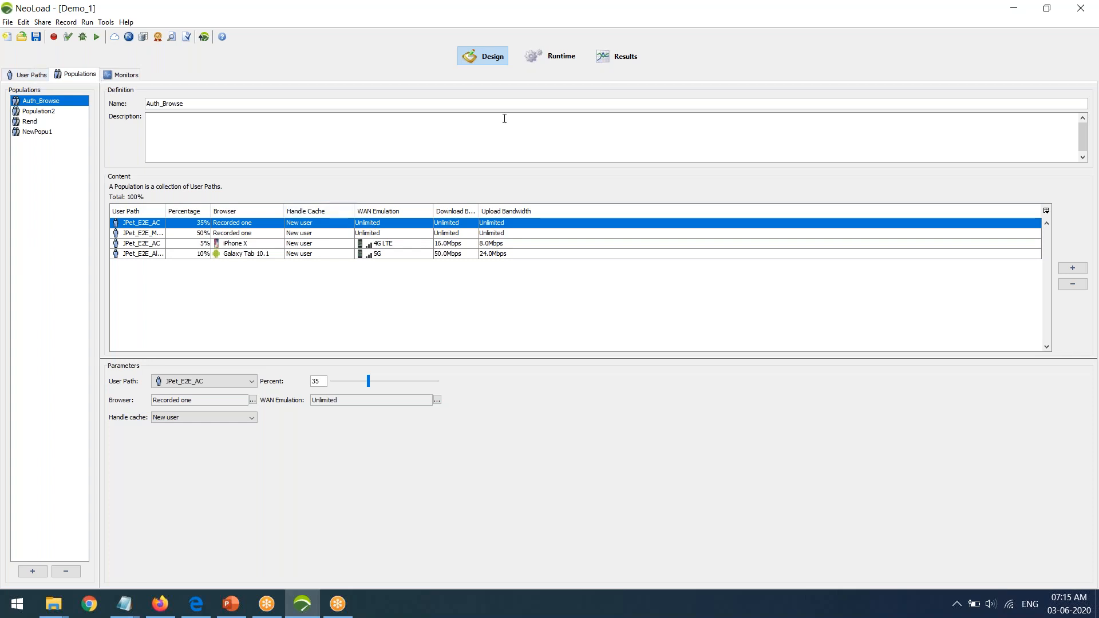
{"action": "left_click", "coordinate": [124, 74]}
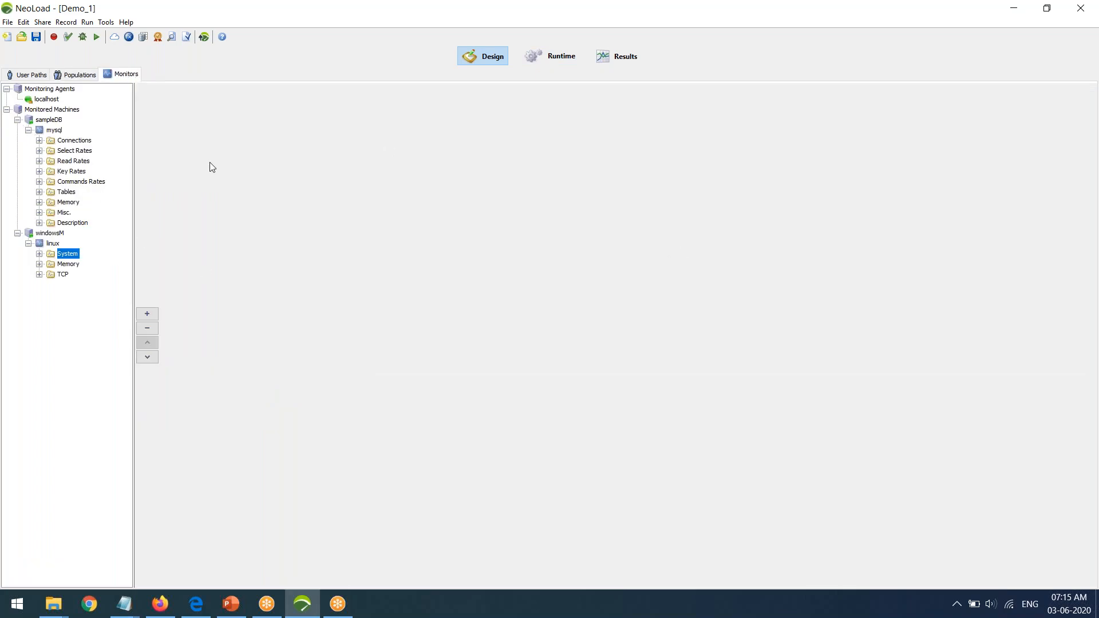
{"action": "left_click", "coordinate": [20, 75]}
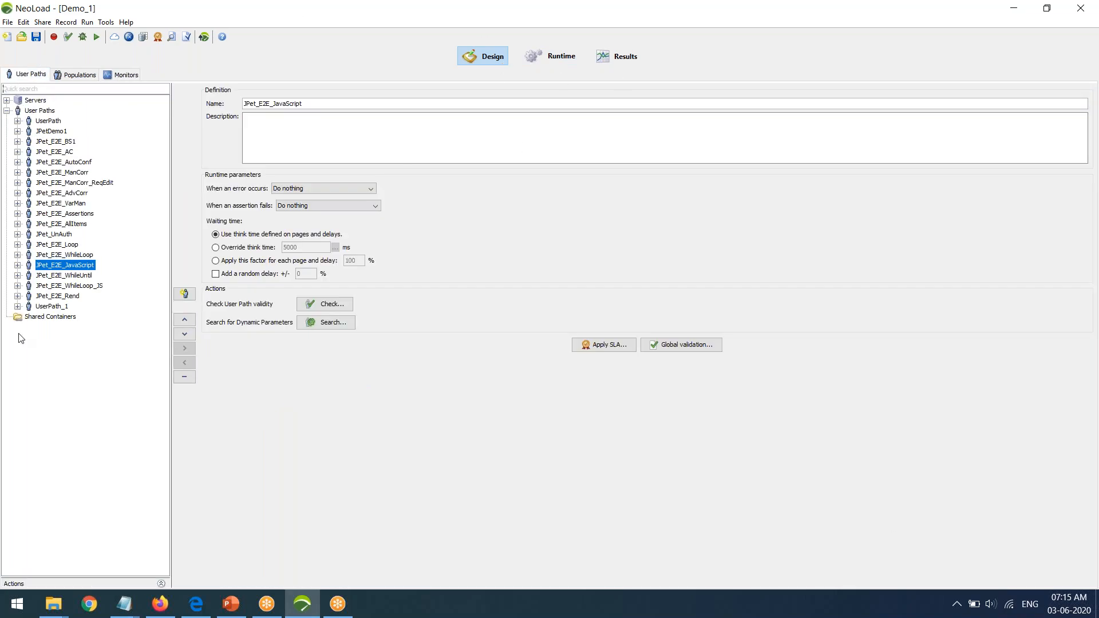
Tour the Runtime section's overview, graphs, errors, alerts and users views, finishing on the scenarios
{"action": "left_click", "coordinate": [561, 57]}
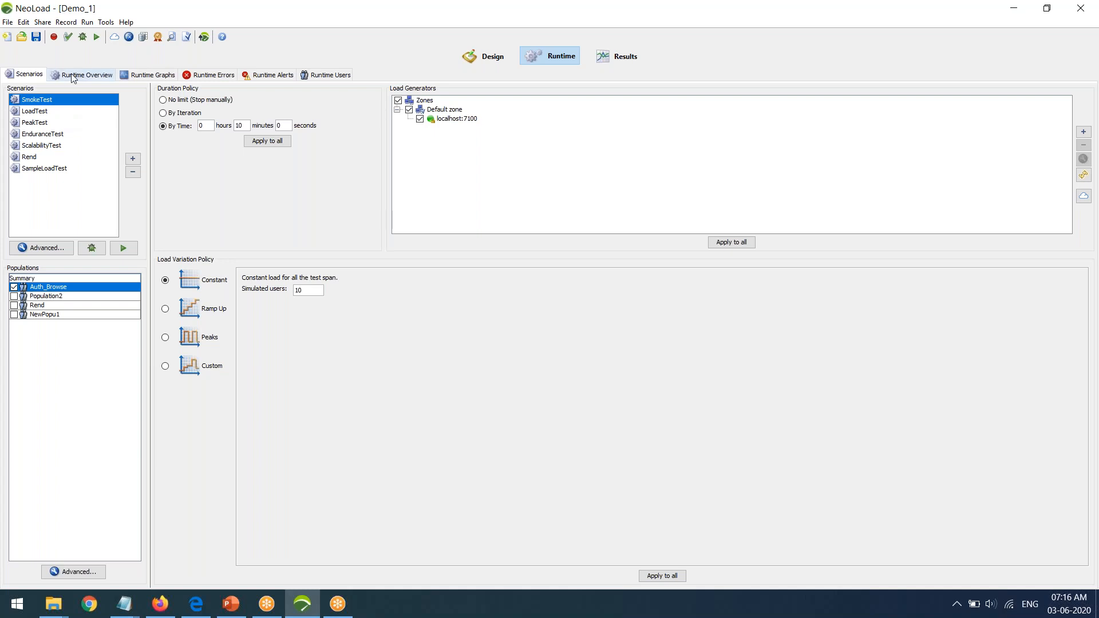
{"action": "left_click", "coordinate": [111, 76]}
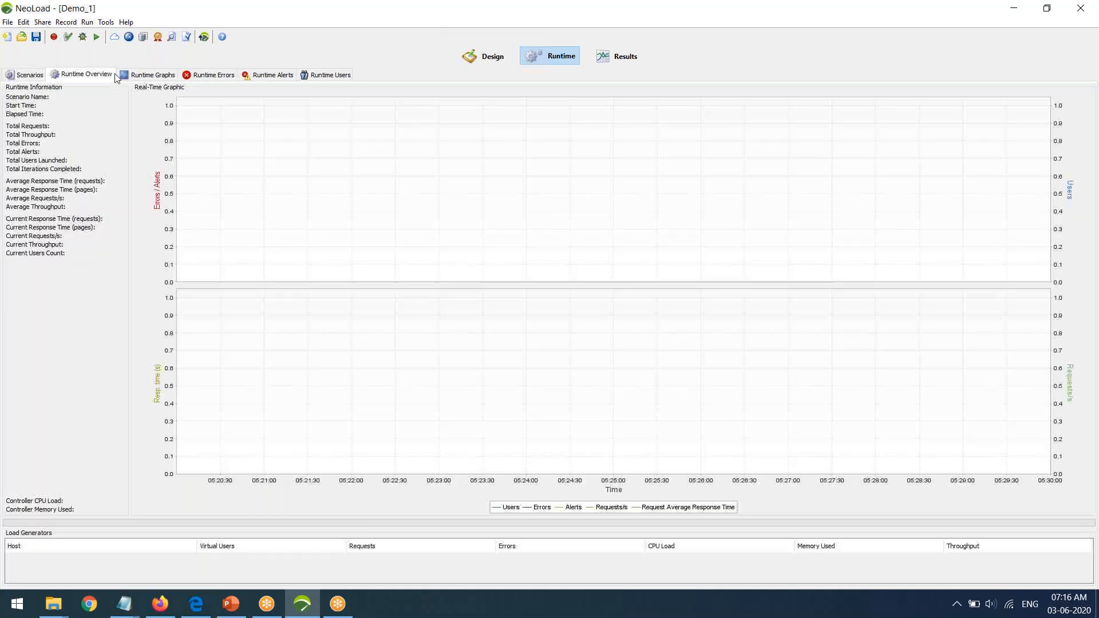
{"action": "left_click", "coordinate": [142, 74]}
{"action": "left_click", "coordinate": [211, 75]}
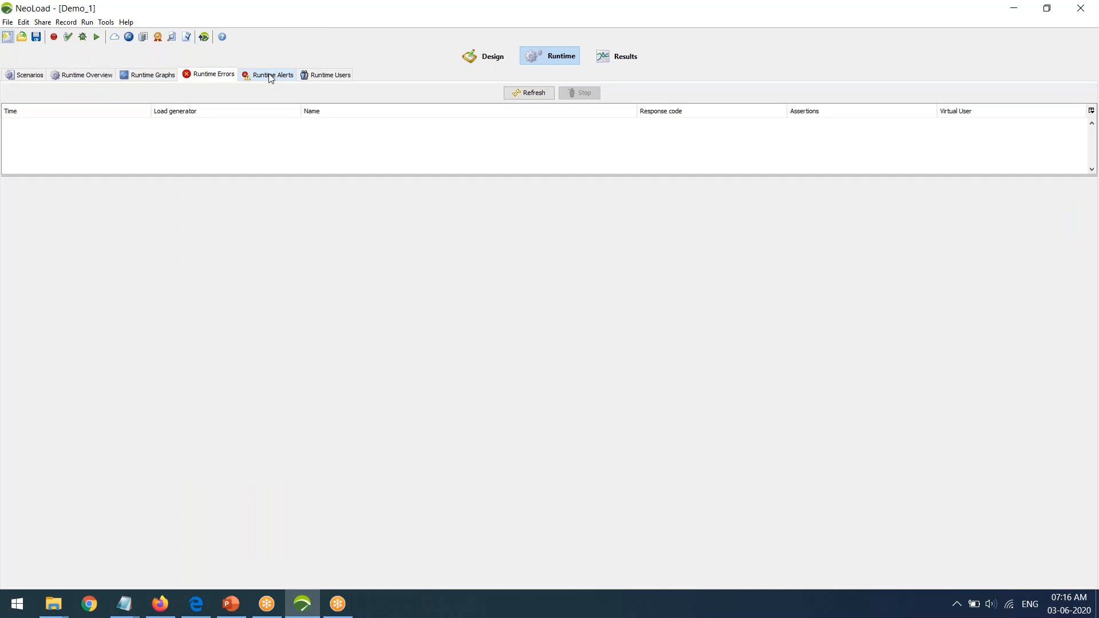
{"action": "left_click", "coordinate": [270, 76]}
{"action": "left_click", "coordinate": [331, 78]}
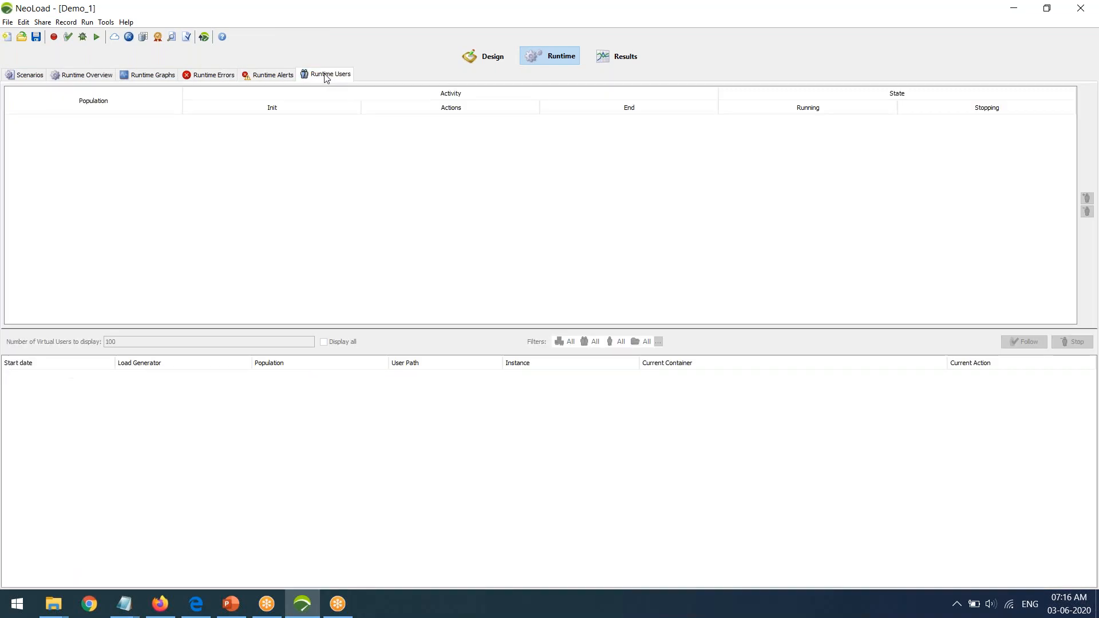
{"action": "left_click", "coordinate": [83, 78]}
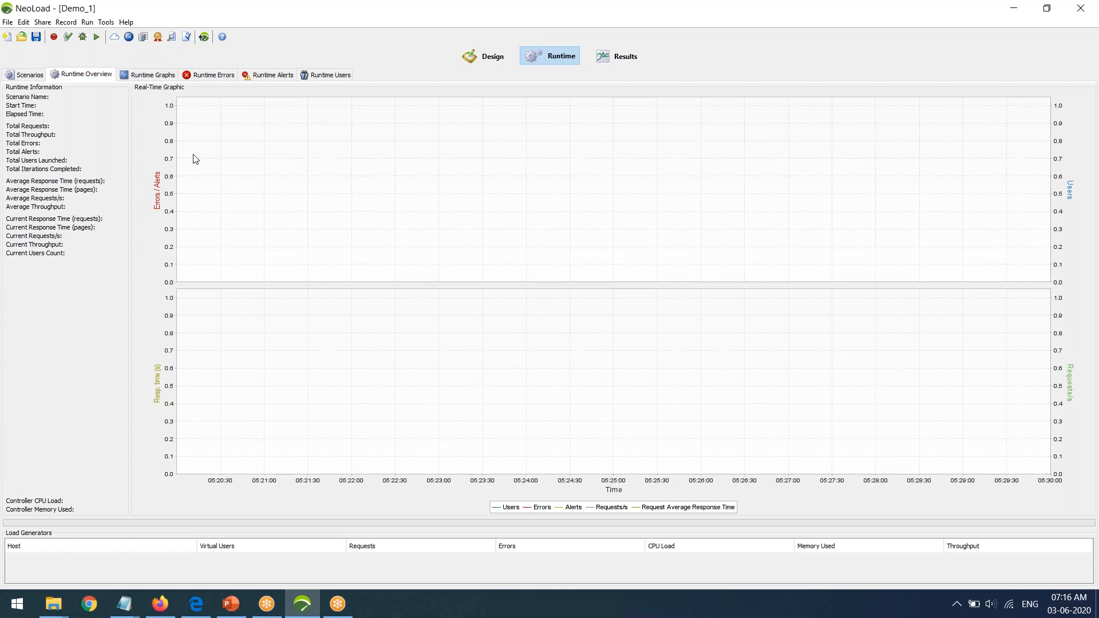
{"action": "left_click", "coordinate": [26, 75]}
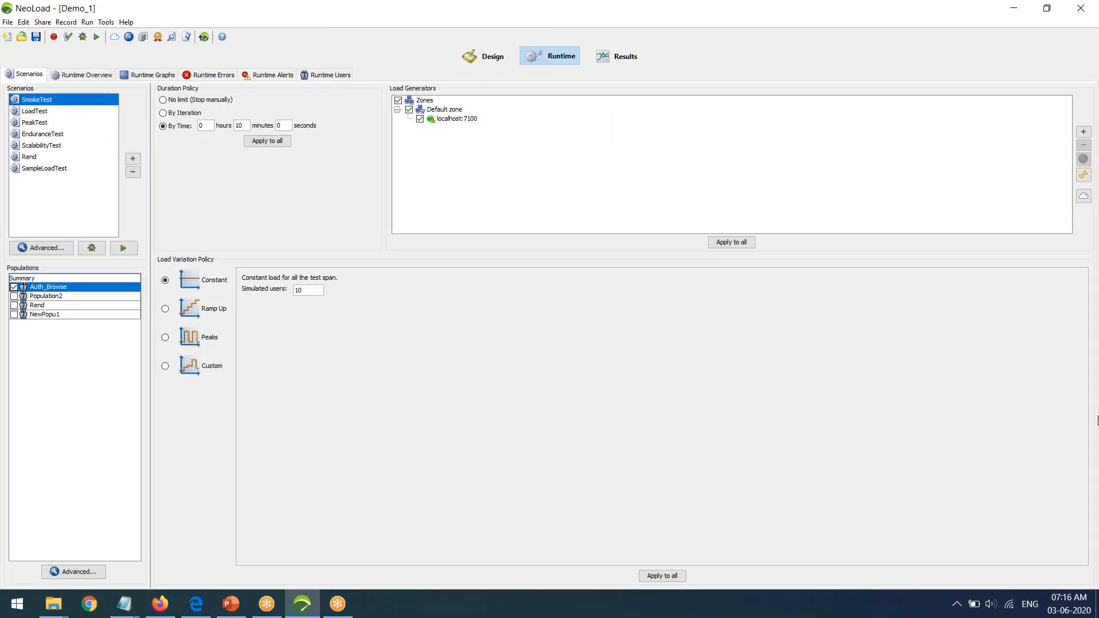
{"action": "left_click", "coordinate": [1080, 396]}
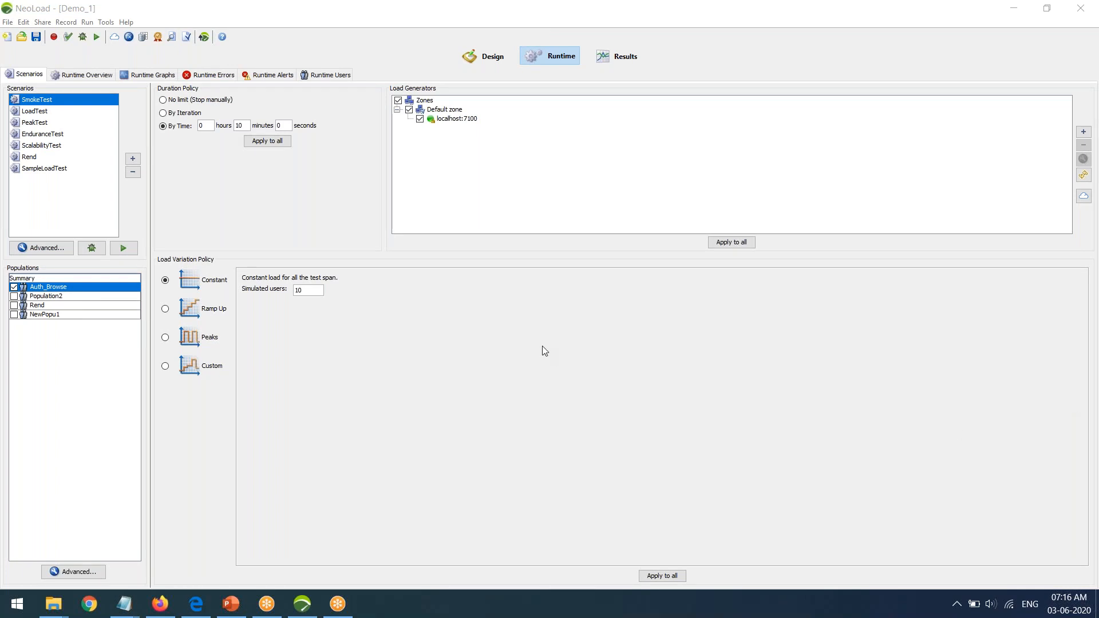
Examine the transaction values of the "LT 15VU 5Mins - 07:10 - 7 Feb 2020_1_1_1" result from start to end
{"action": "left_click", "coordinate": [616, 56]}
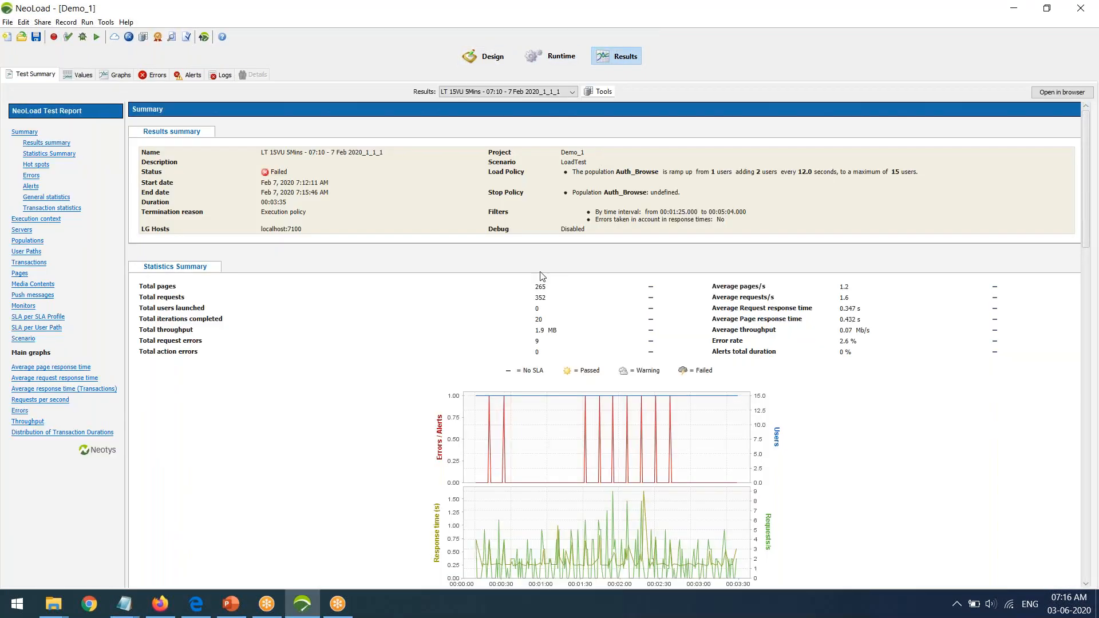
{"action": "left_click", "coordinate": [83, 79]}
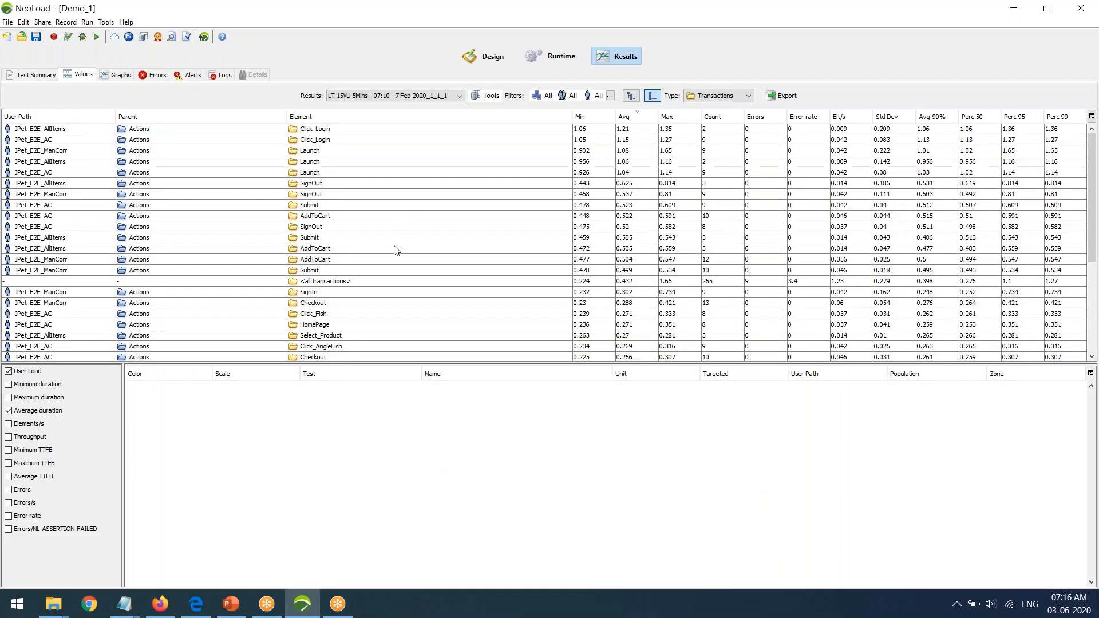
{"action": "scroll", "coordinate": [396, 250], "scroll_direction": "down", "scroll_amount": 5}
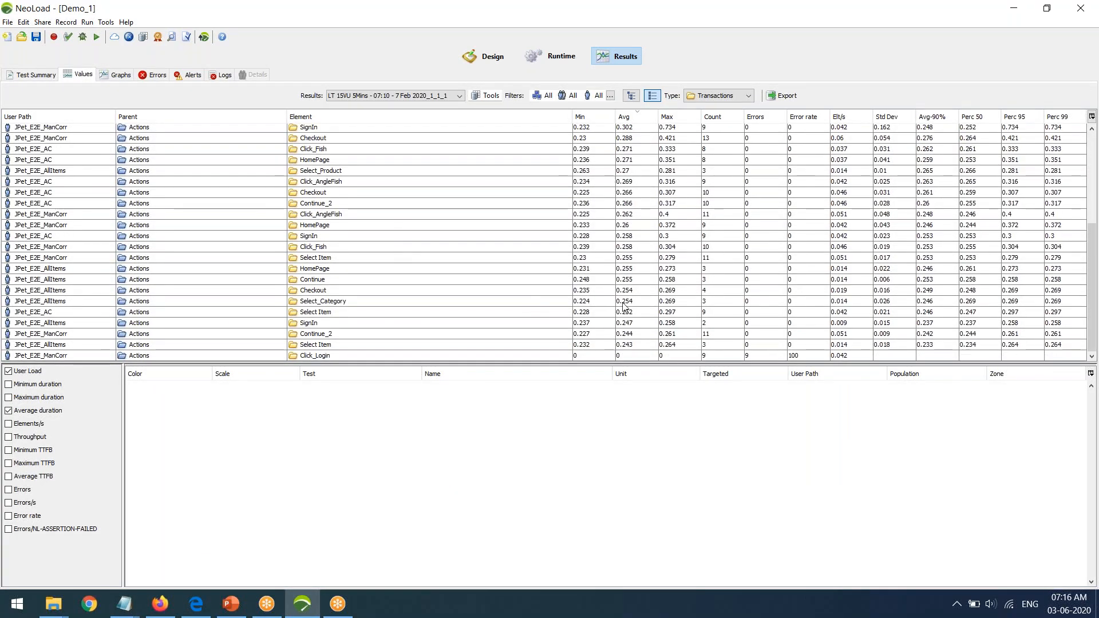
{"action": "scroll", "coordinate": [624, 306], "scroll_direction": "up", "scroll_amount": 5}
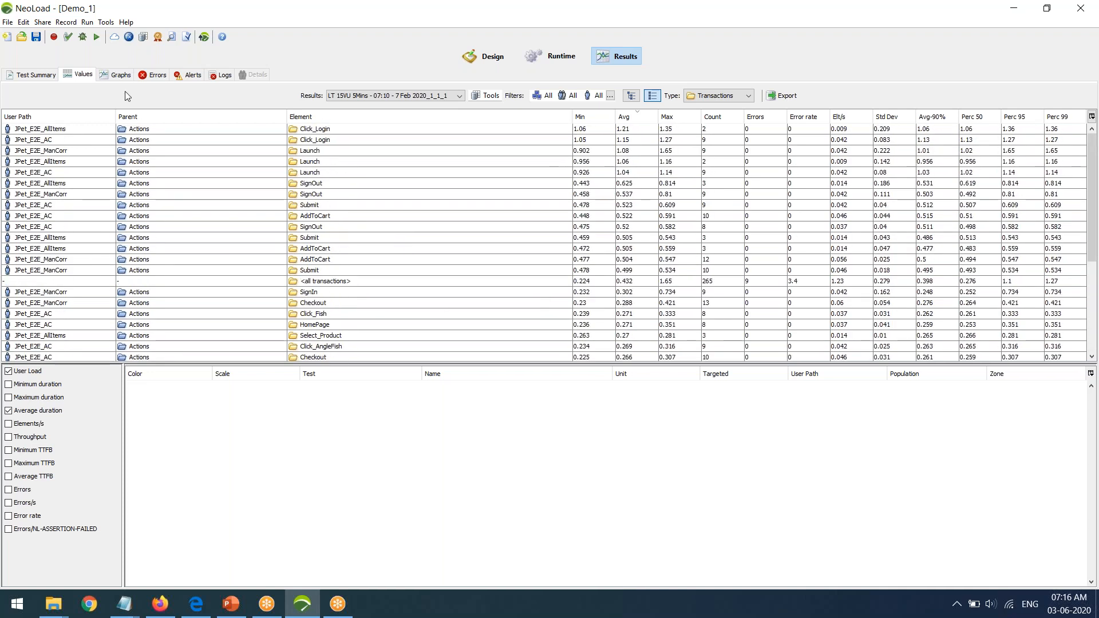
Look through the results graphs on Graph board_1, Graph board_2 and Graph board_3, and return to the first Graph board
{"action": "left_click", "coordinate": [121, 76]}
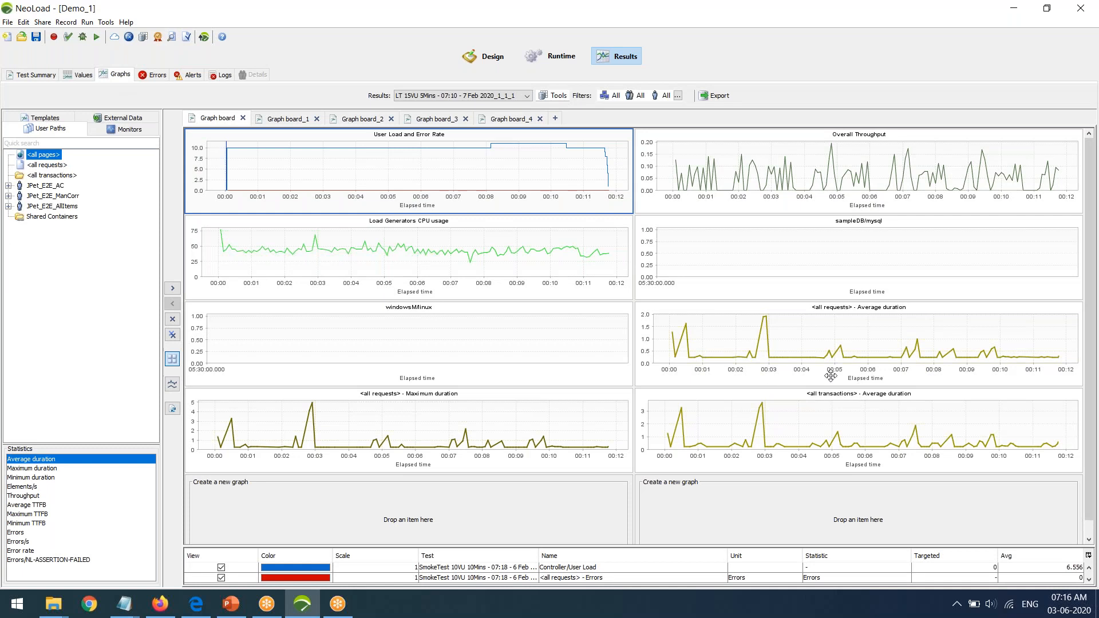
{"action": "left_click", "coordinate": [284, 119]}
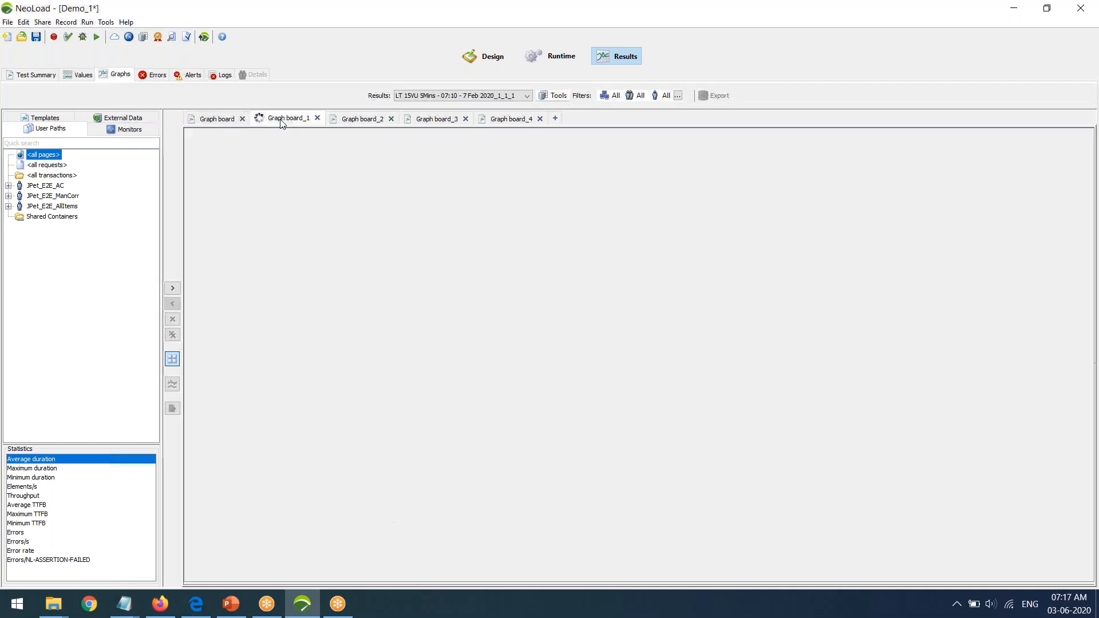
{"action": "left_click", "coordinate": [369, 121]}
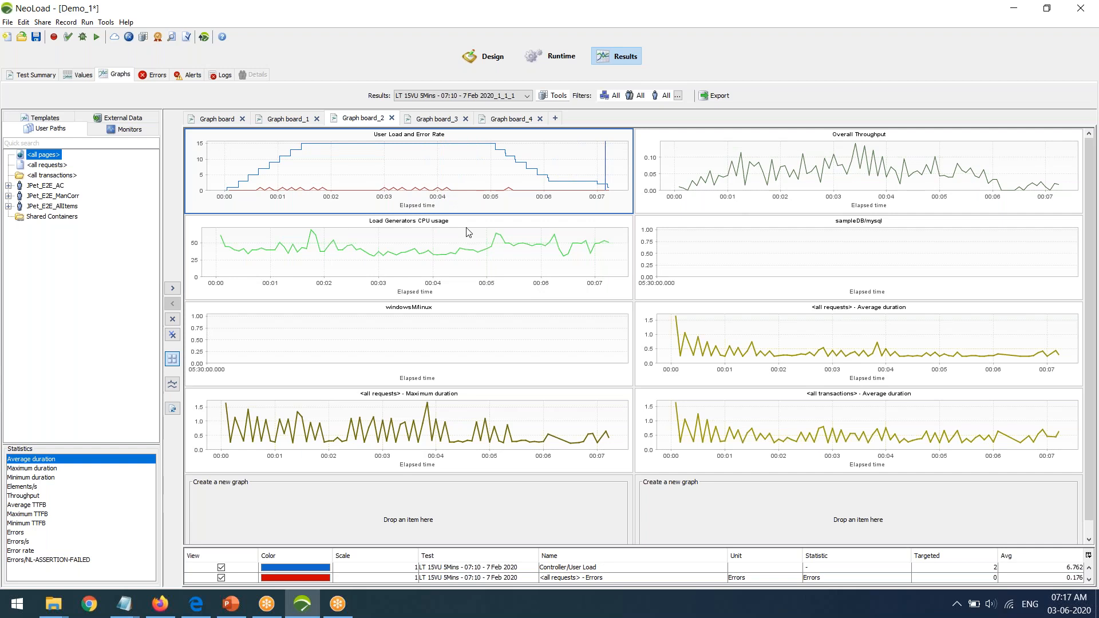
{"action": "left_click", "coordinate": [439, 121]}
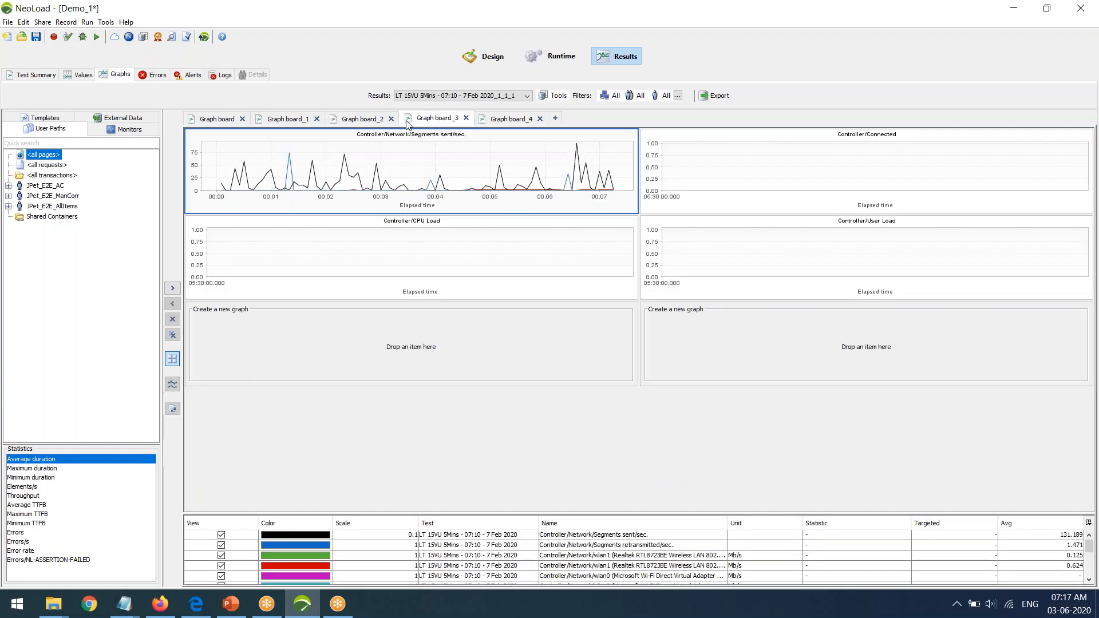
{"action": "left_click", "coordinate": [218, 120]}
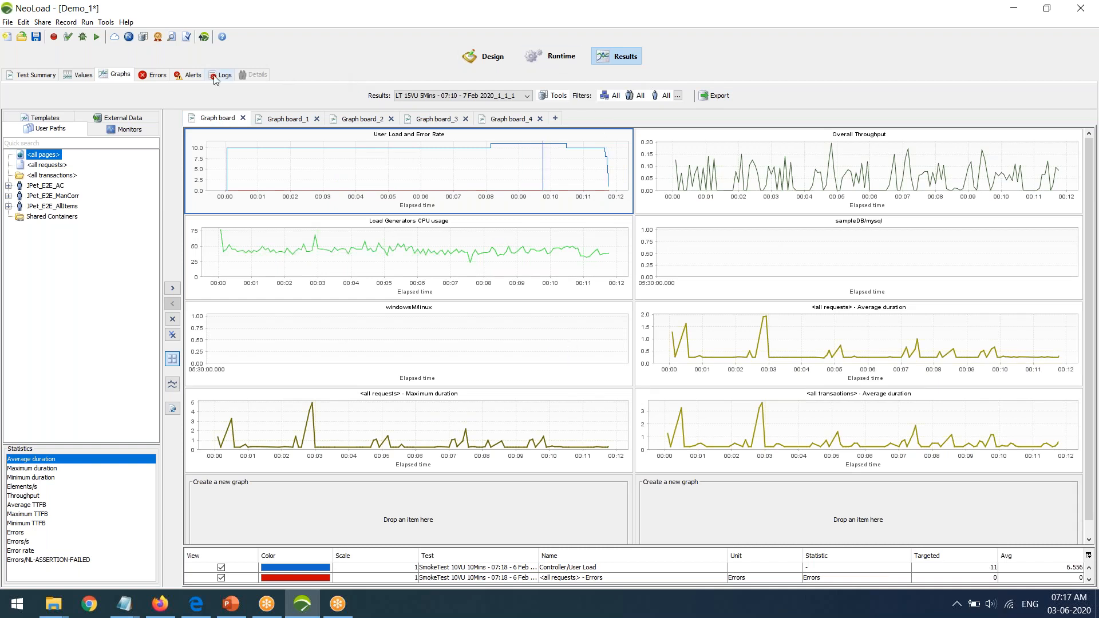
Return to the test summary, then open the recent Nooklyn_v1_1 project, saving the current project
{"action": "left_click", "coordinate": [35, 74]}
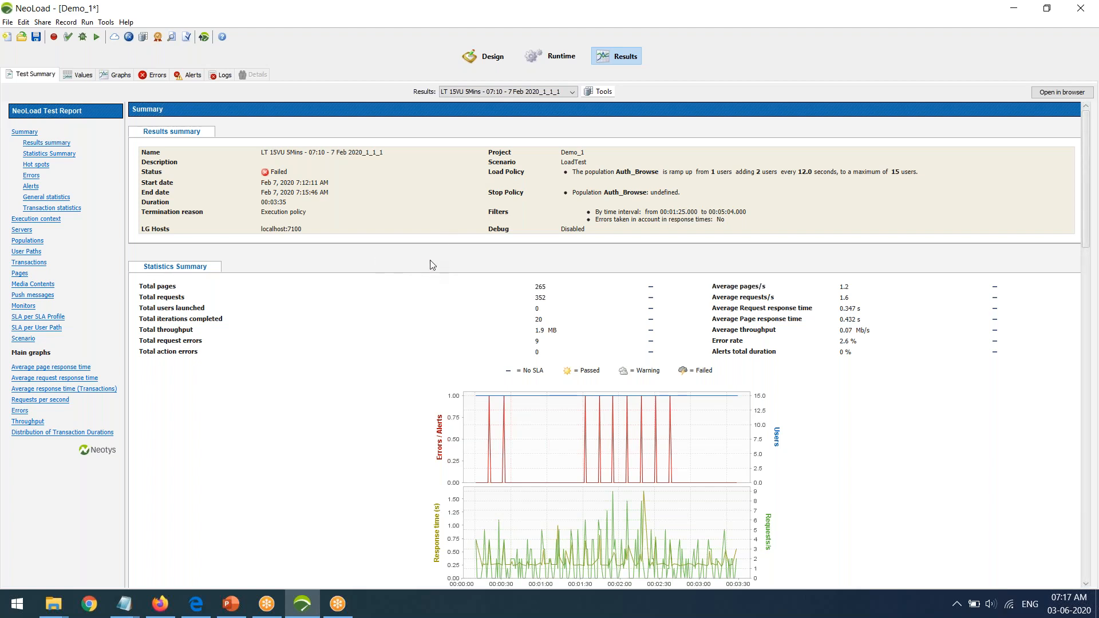
{"action": "left_click", "coordinate": [9, 23]}
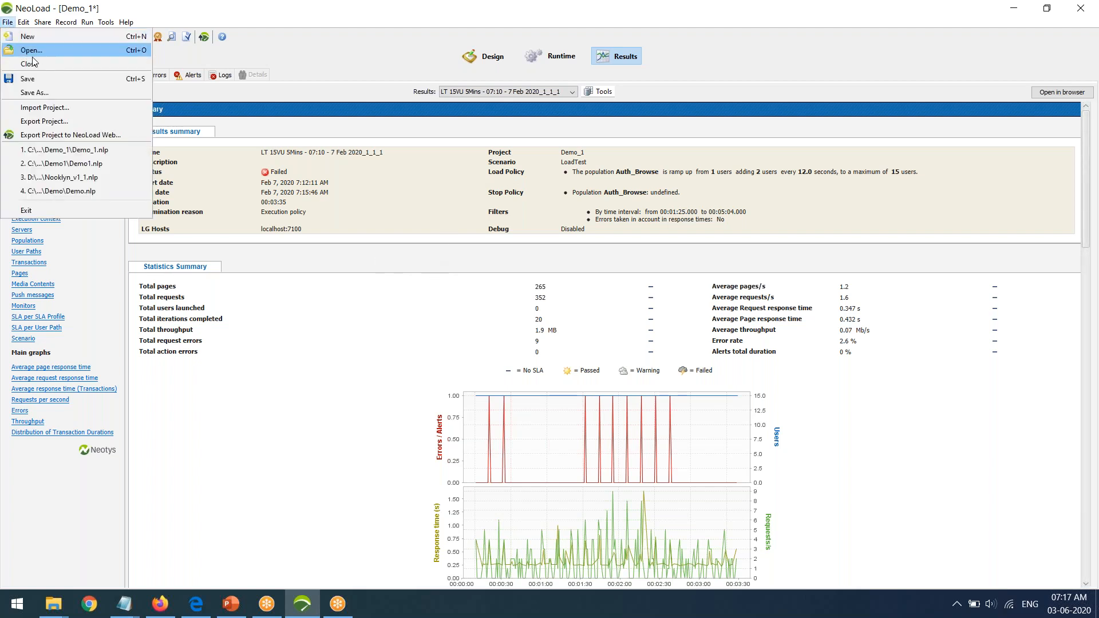
{"action": "left_click", "coordinate": [85, 181]}
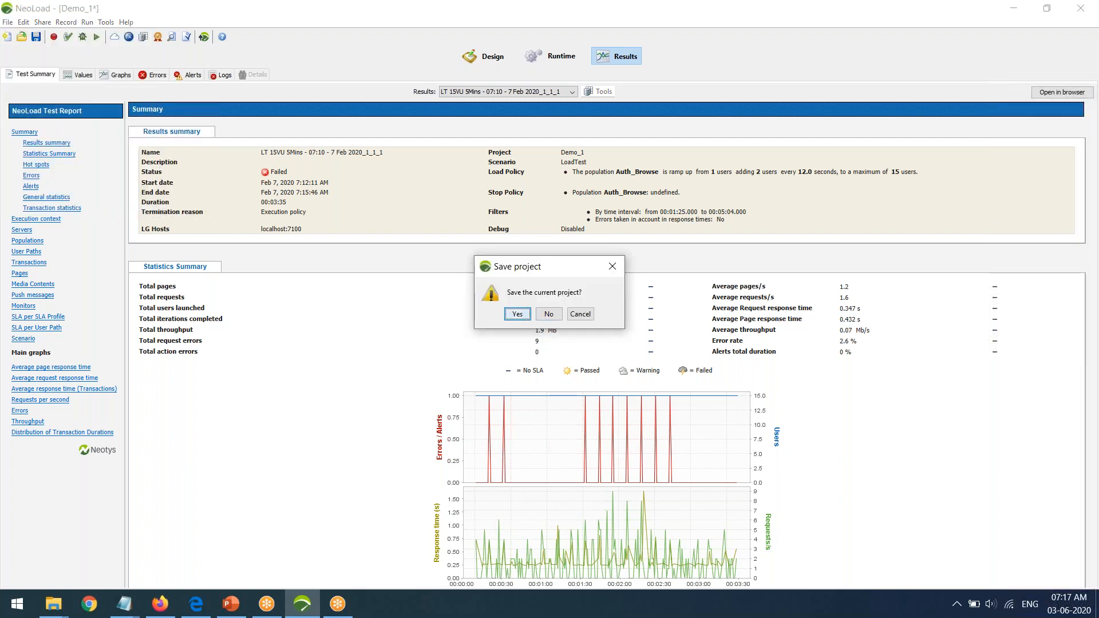
{"action": "left_click", "coordinate": [522, 316]}
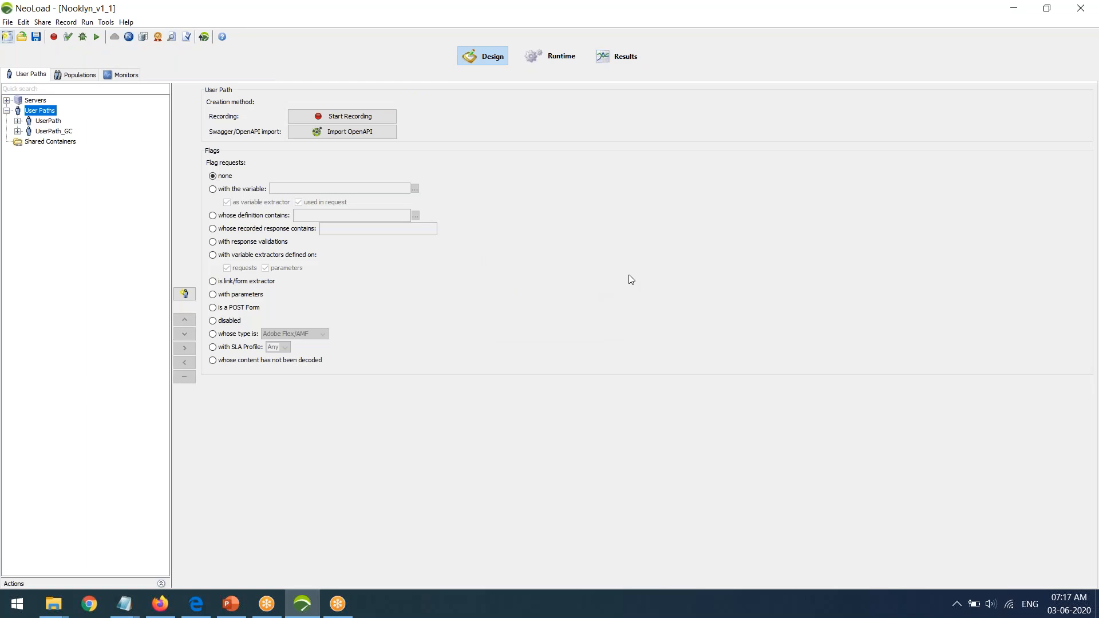
Examine the script_TXT JavaScript inside the Listing container of UserPath_GC's Actions from start to end
{"action": "left_click", "coordinate": [18, 132]}
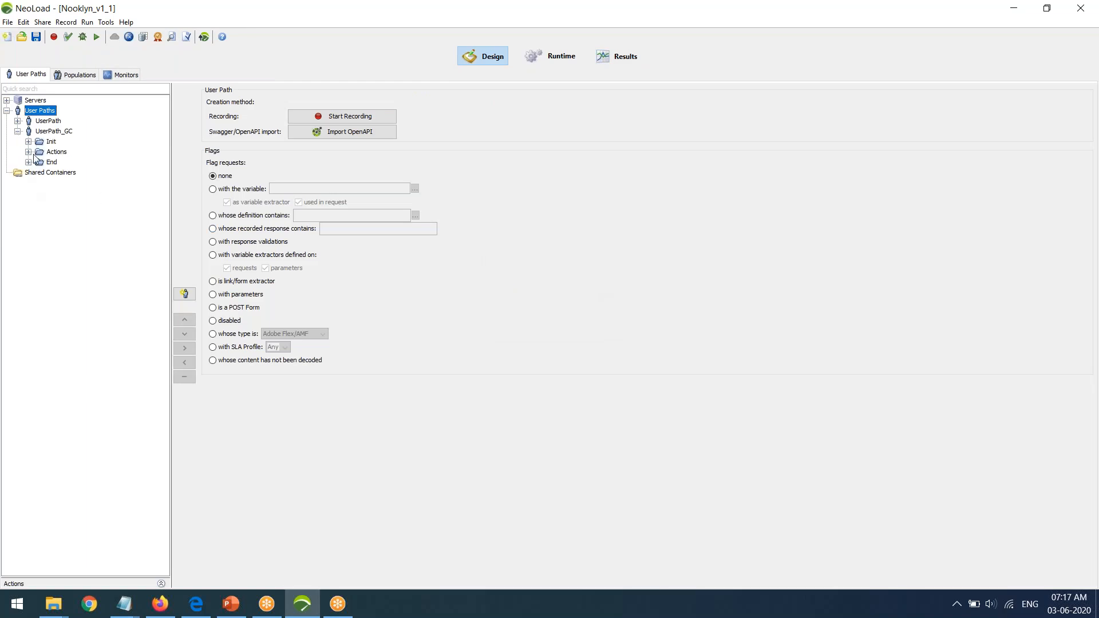
{"action": "left_click", "coordinate": [28, 152]}
{"action": "left_click", "coordinate": [39, 184]}
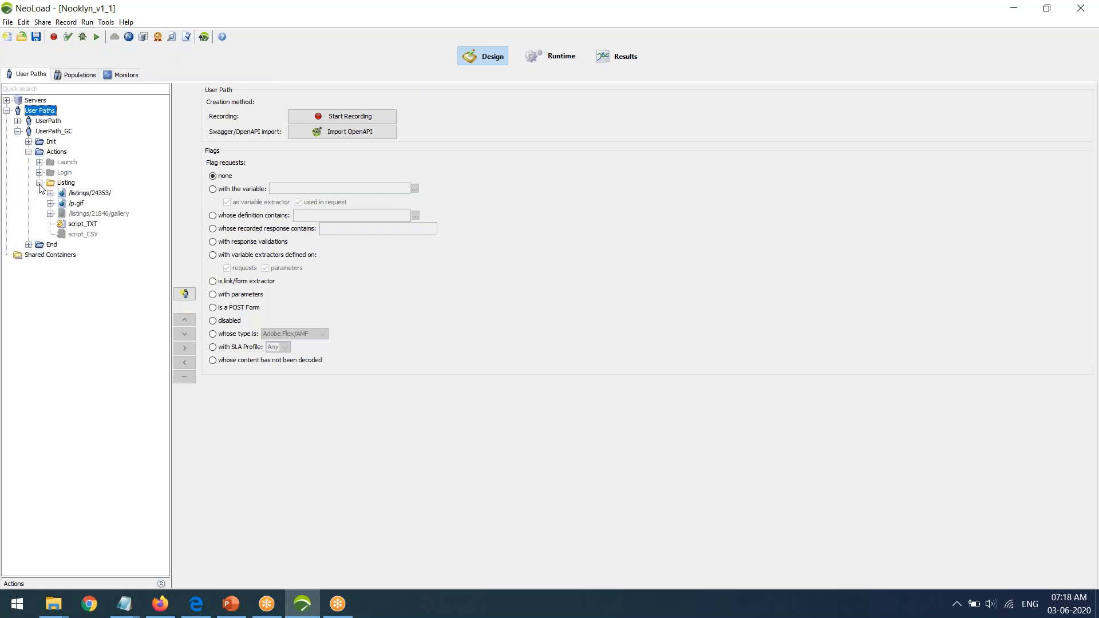
{"action": "left_click", "coordinate": [84, 225]}
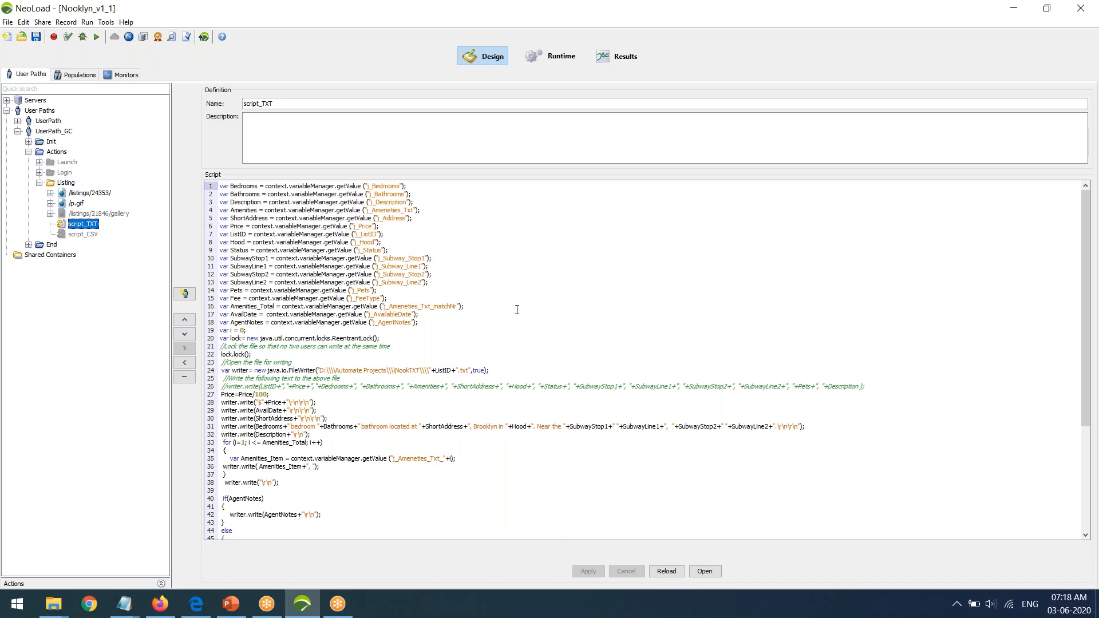
{"action": "scroll", "coordinate": [505, 310], "scroll_direction": "down", "scroll_amount": 7}
{"action": "scroll", "coordinate": [506, 310], "scroll_direction": "up", "scroll_amount": 7}
Create a new project named SampleProject1 in the default NeoLoad Projects directory
{"action": "left_click", "coordinate": [8, 21]}
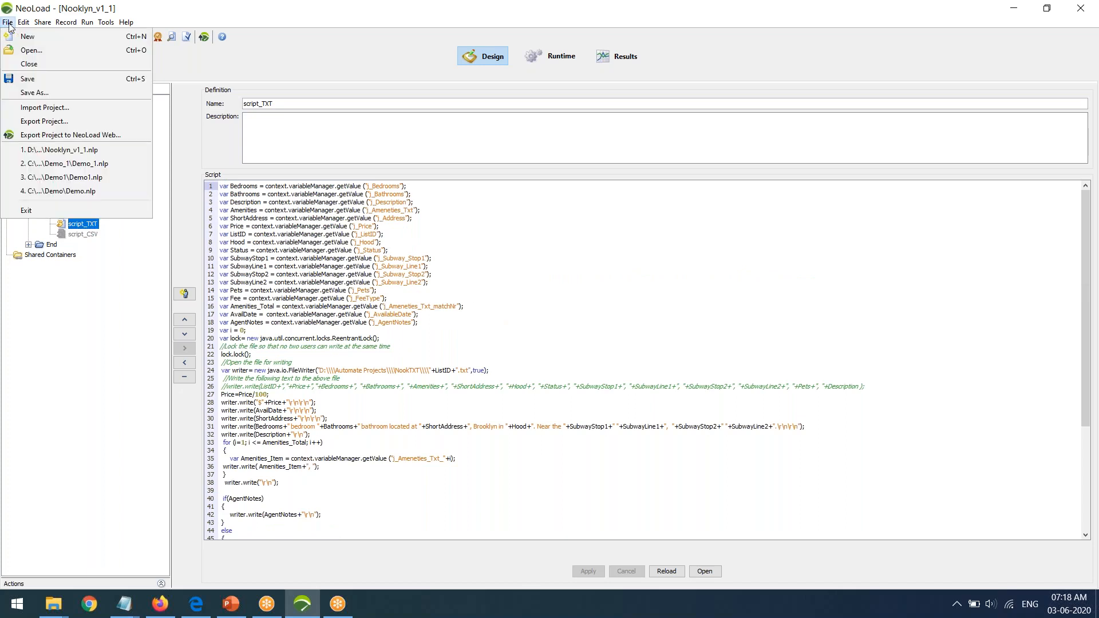
{"action": "left_click", "coordinate": [12, 38]}
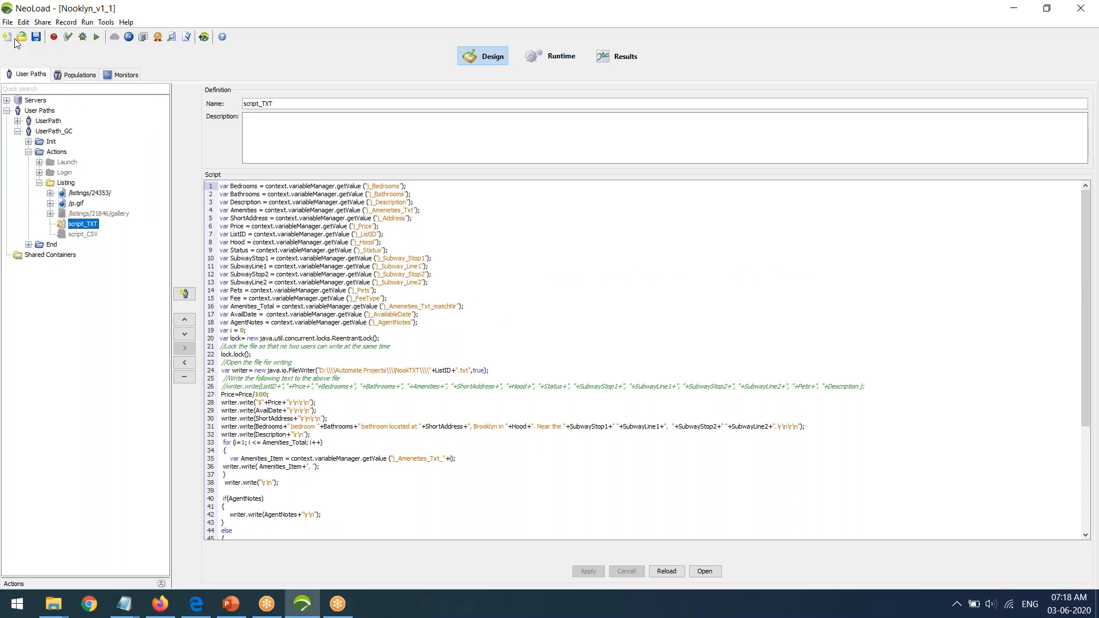
{"action": "type", "text": "S"}
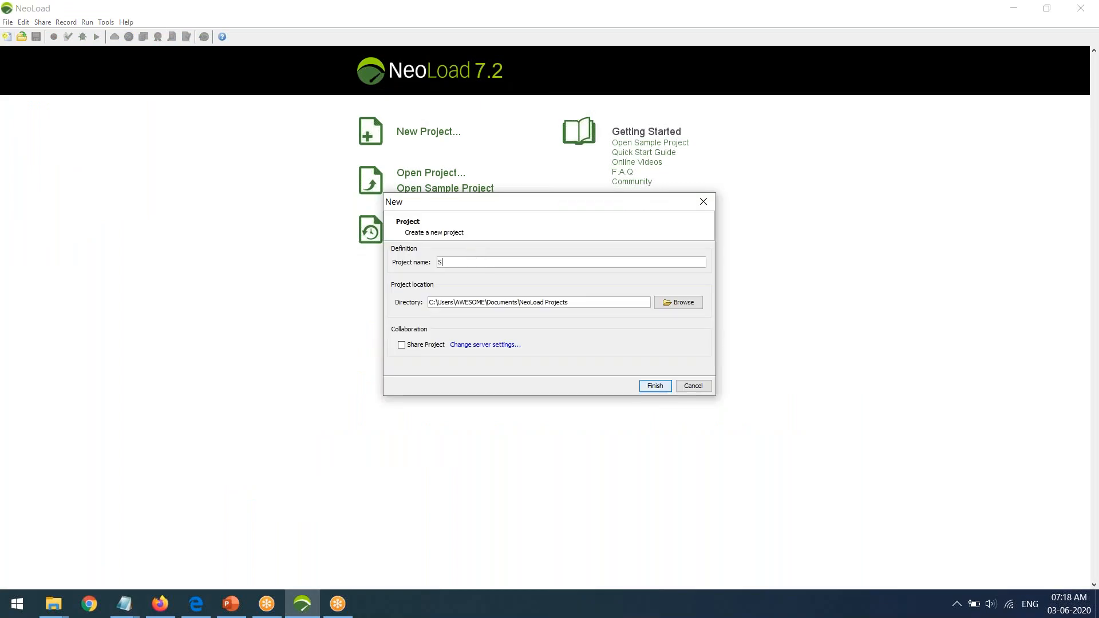
{"action": "type", "text": "ampleProject1"}
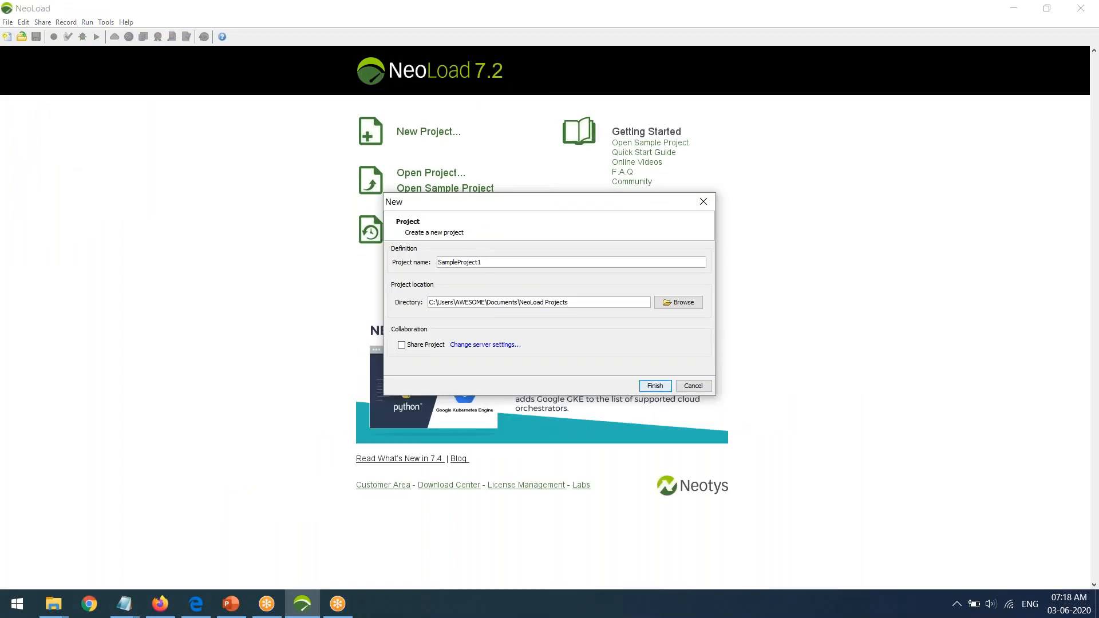
{"action": "left_click", "coordinate": [656, 383]}
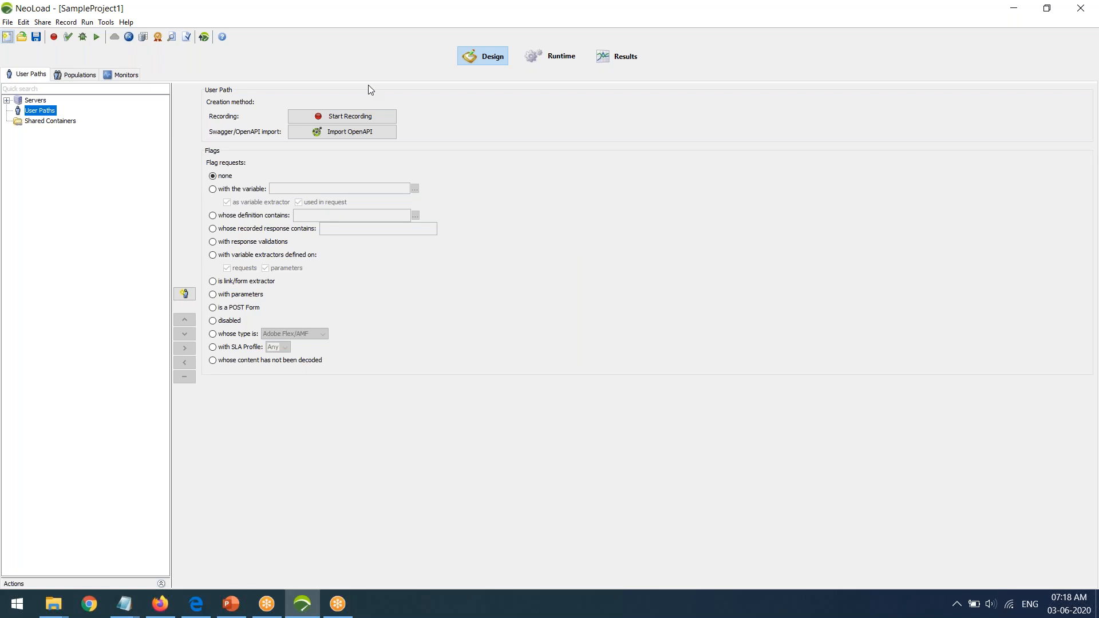
Set up a new recording with the user path named JPet
{"action": "left_click", "coordinate": [339, 121]}
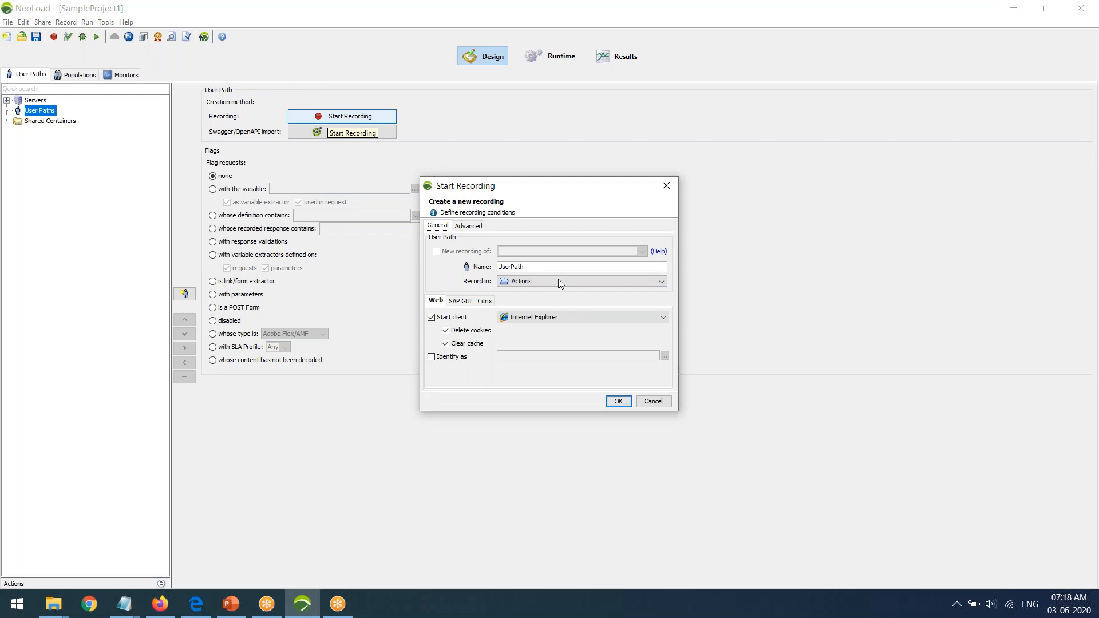
{"action": "left_click", "coordinate": [654, 403]}
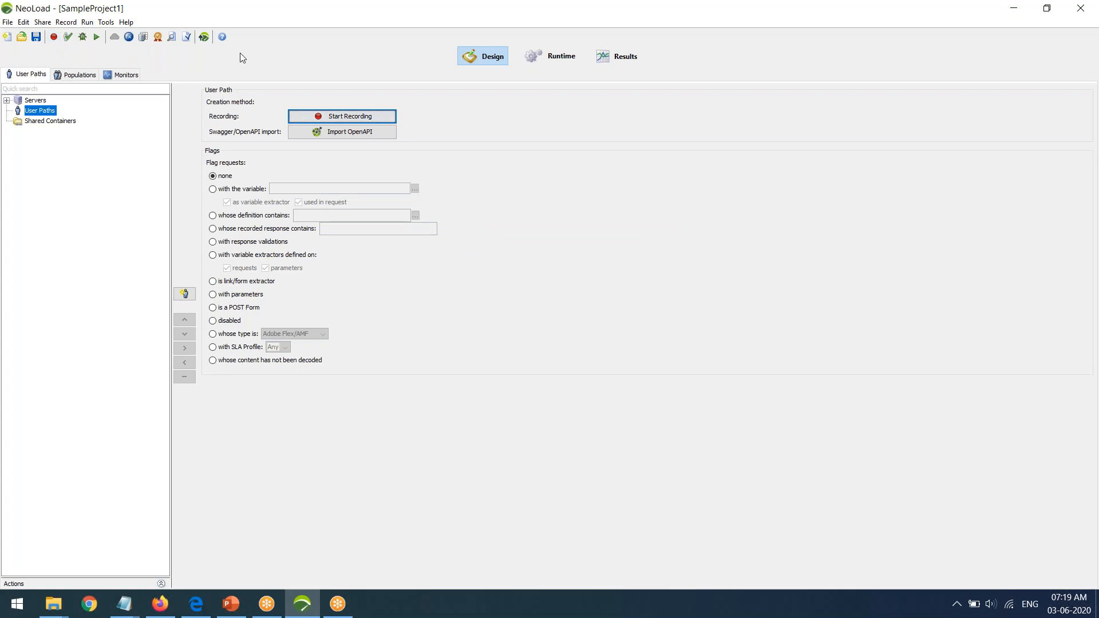
{"action": "left_click", "coordinate": [335, 114]}
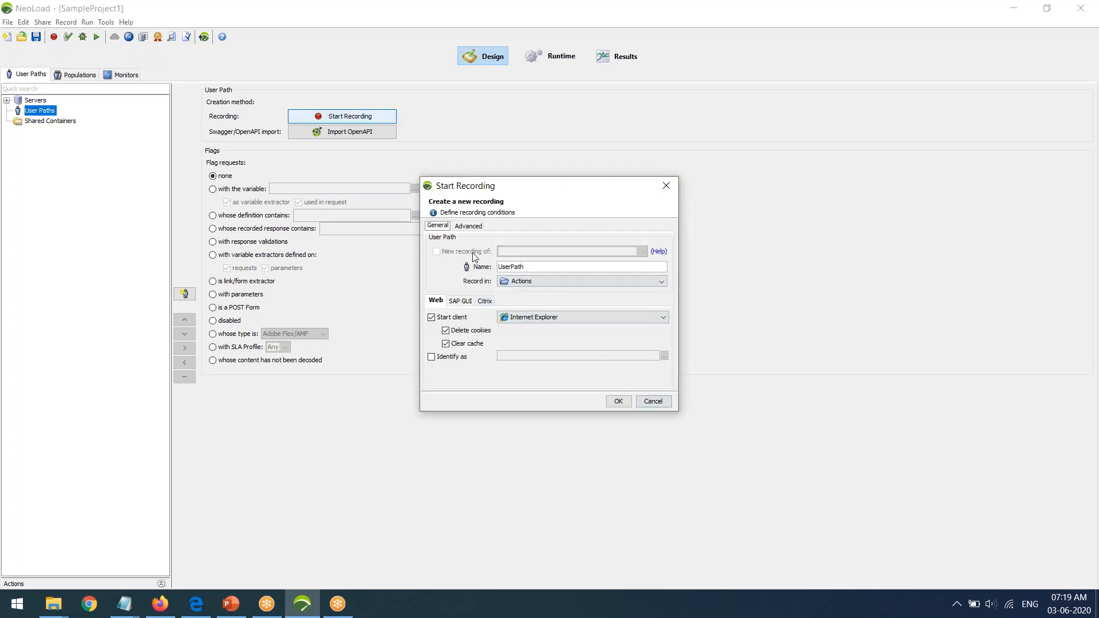
{"action": "left_click", "coordinate": [571, 265]}
{"action": "double_click", "coordinate": [585, 268]}
{"action": "key", "text": "BackSpace"}
{"action": "type", "text": "JPet"}
Review the available browsers, keep Internet Explorer as the client, and start recording the user path
{"action": "left_click", "coordinate": [538, 320]}
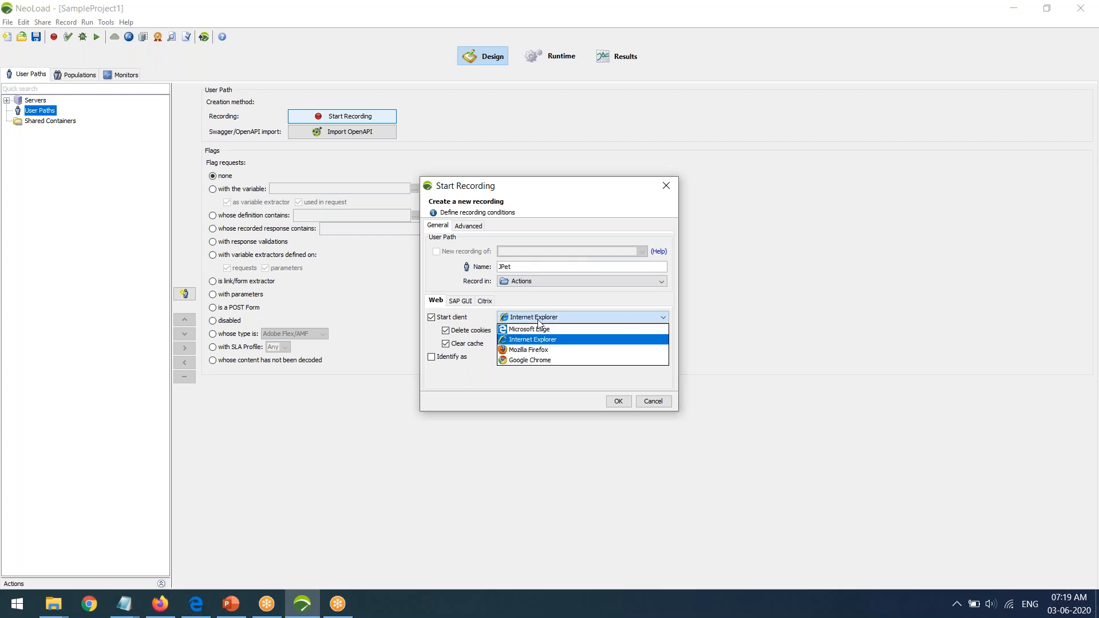
{"action": "left_click", "coordinate": [585, 341]}
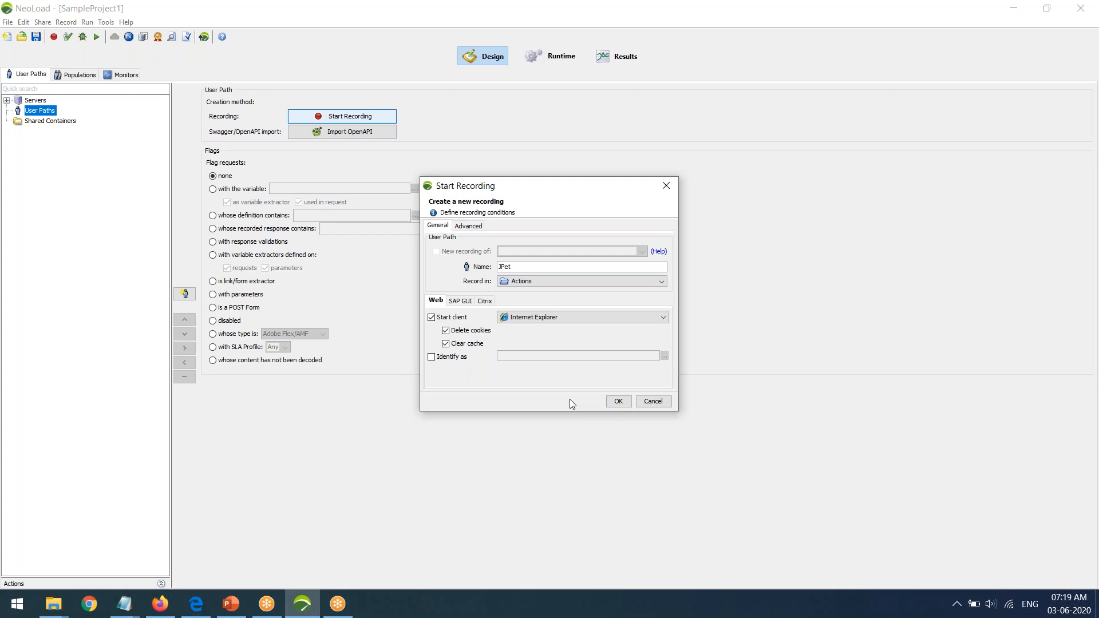
{"action": "left_click", "coordinate": [567, 317]}
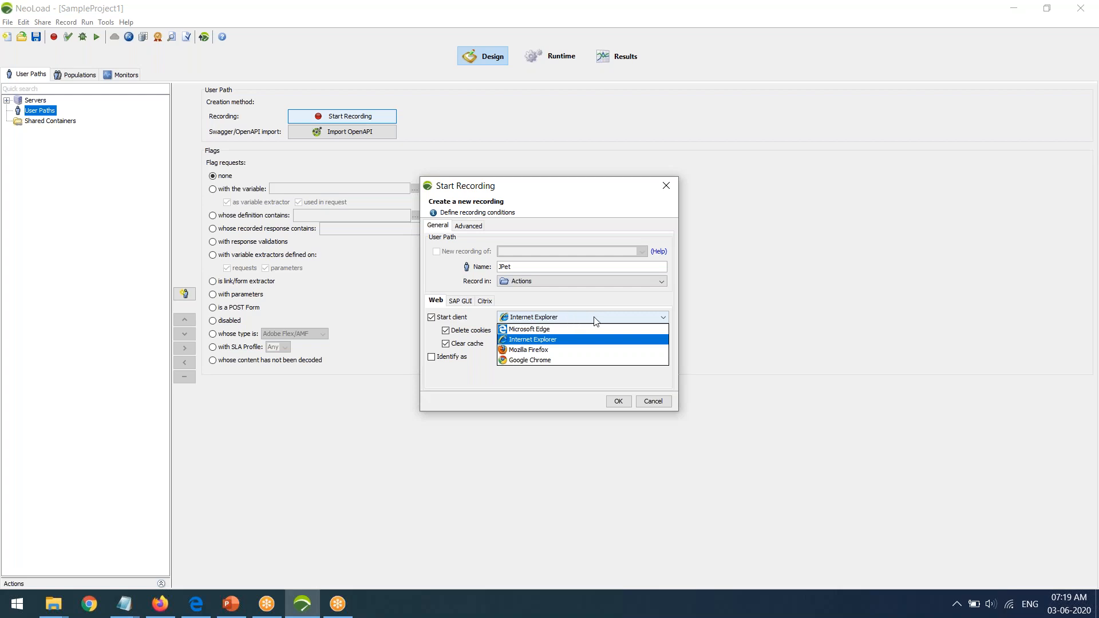
{"action": "left_click", "coordinate": [638, 318]}
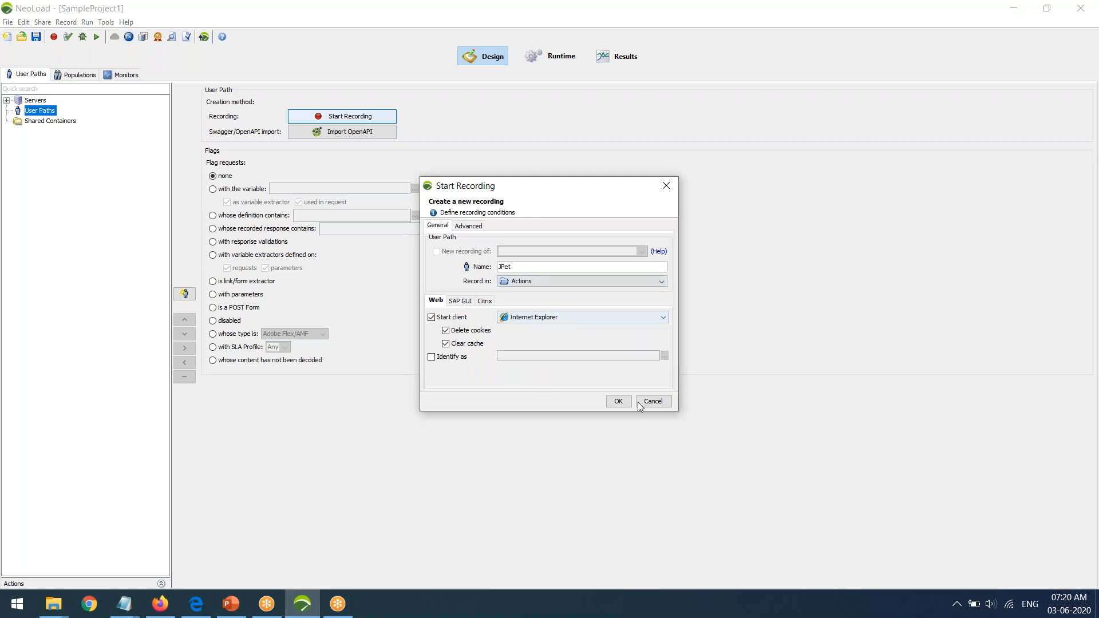
{"action": "left_click", "coordinate": [620, 402]}
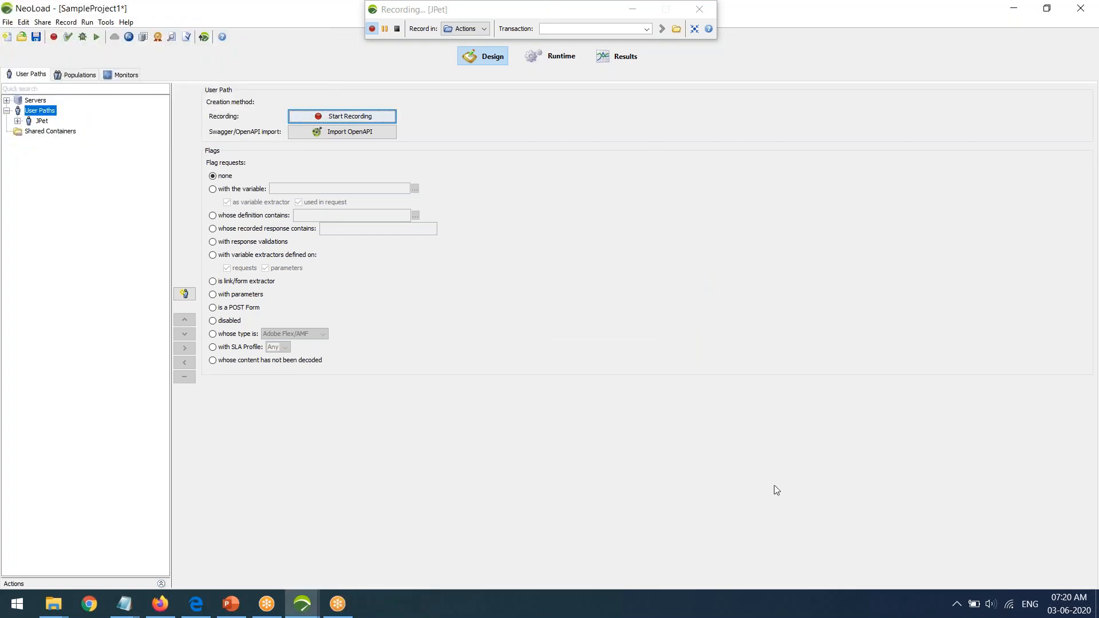
Switch to the Internet Explorer recording window and reposition the floating recording bar over an empty area of the page
{"action": "left_click_drag", "start_coordinate": [532, 5], "coordinate": [834, 156]}
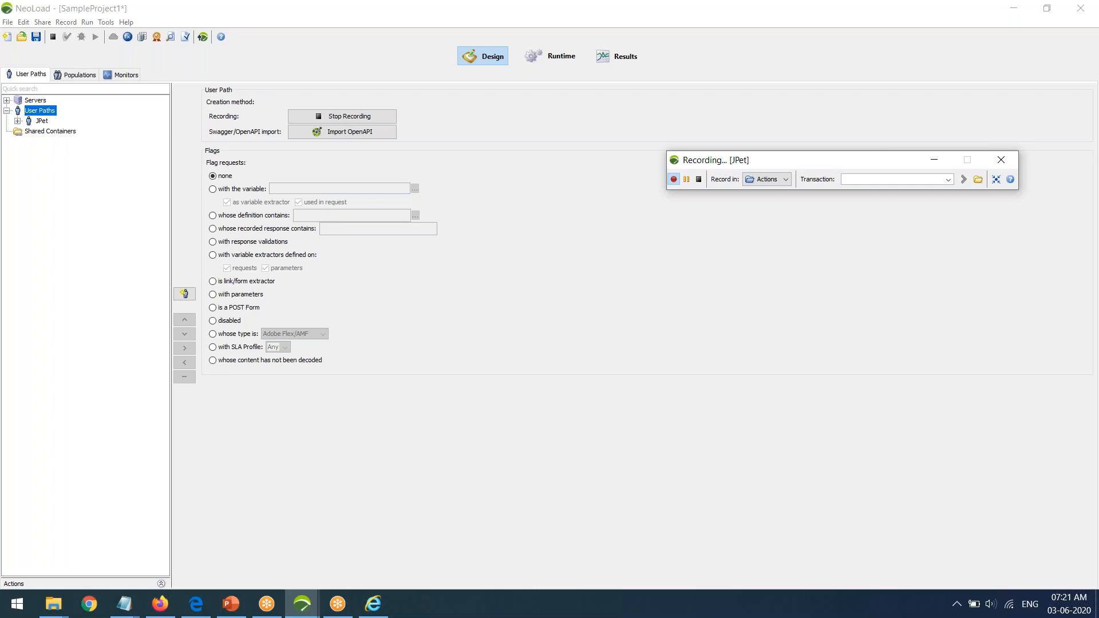
{"action": "left_click", "coordinate": [380, 608]}
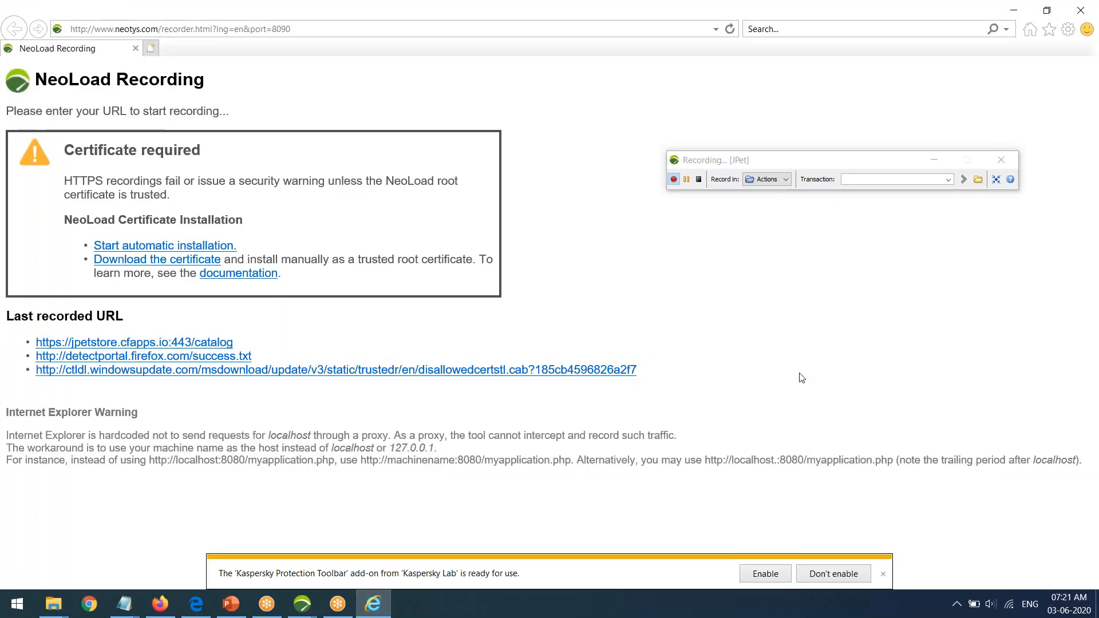
{"action": "left_click_drag", "start_coordinate": [815, 161], "coordinate": [813, 171]}
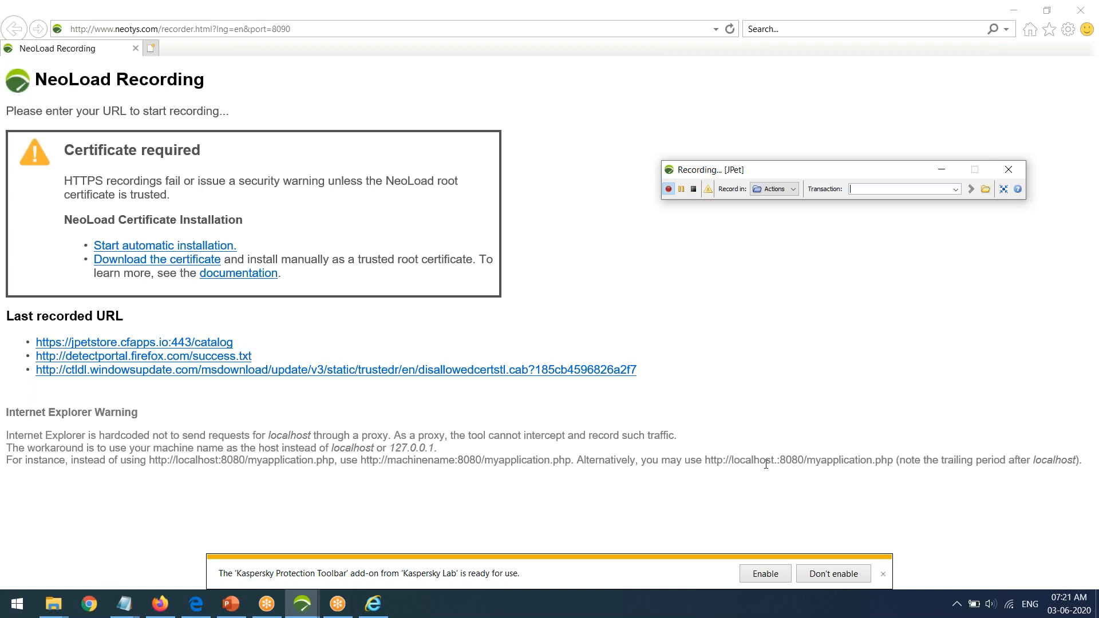
{"action": "mouse_move", "coordinate": [847, 171]}
{"action": "left_mouse_down"}
{"action": "mouse_move", "coordinate": [844, 186]}
{"action": "mouse_move", "coordinate": [836, 166]}
{"action": "mouse_move", "coordinate": [780, 171]}
{"action": "mouse_move", "coordinate": [831, 173]}
{"action": "left_mouse_up"}
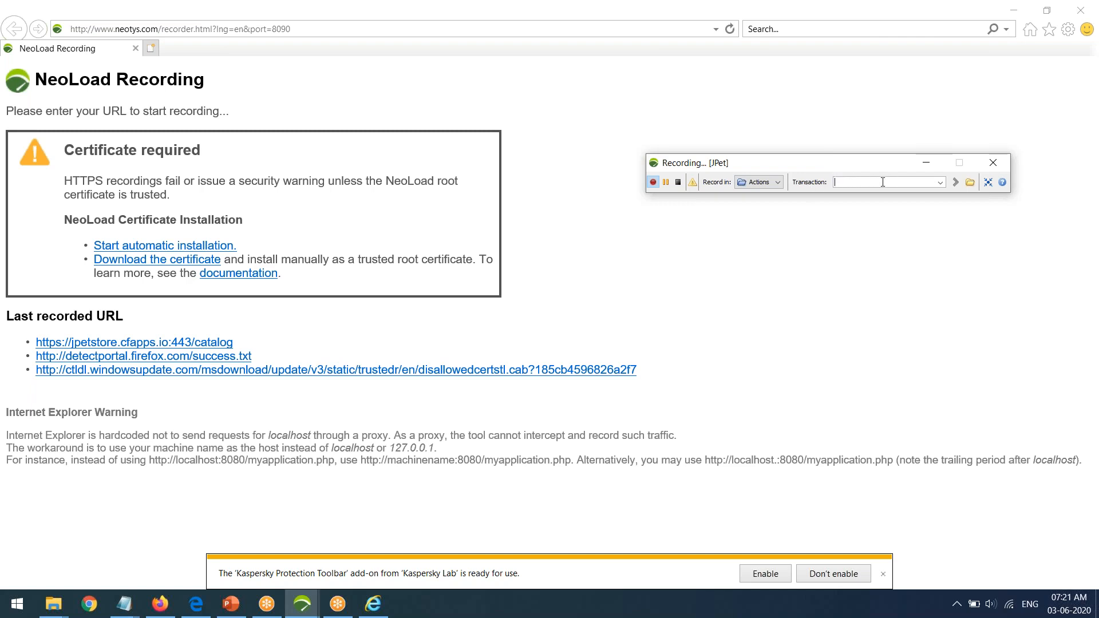
Record in the Actions container and name the transaction Launch
{"action": "left_click", "coordinate": [776, 182]}
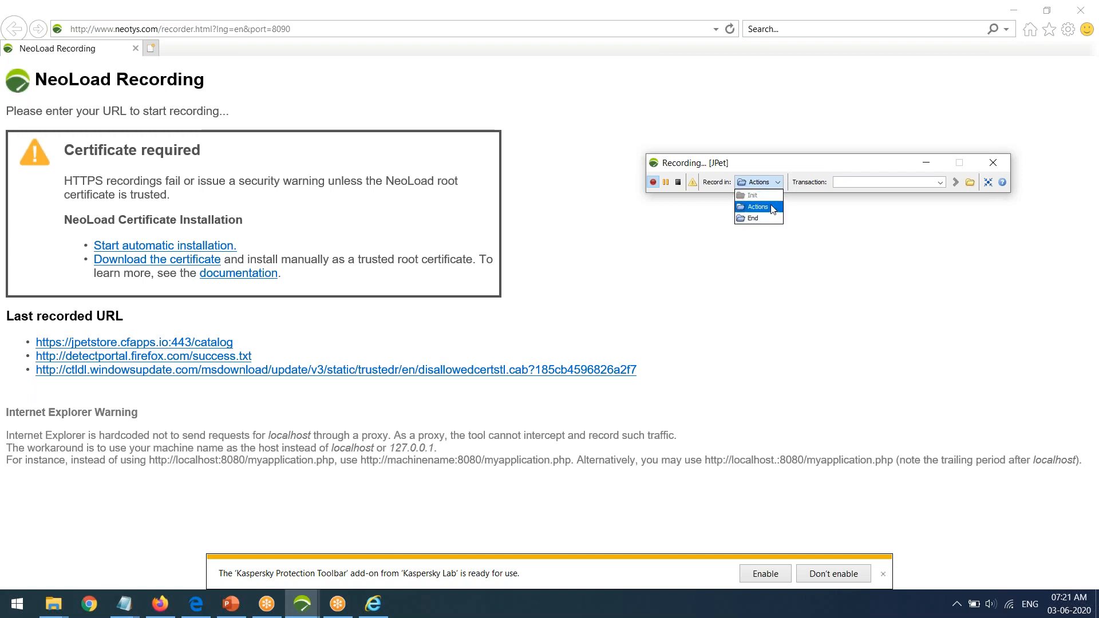
{"action": "left_click", "coordinate": [771, 207]}
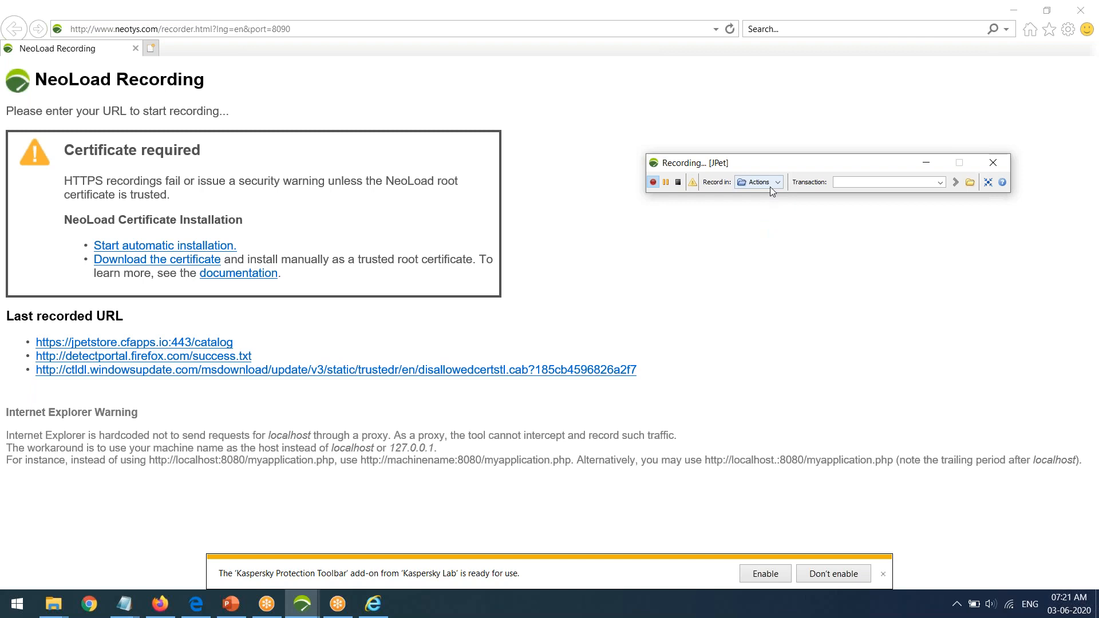
{"action": "left_click", "coordinate": [858, 182]}
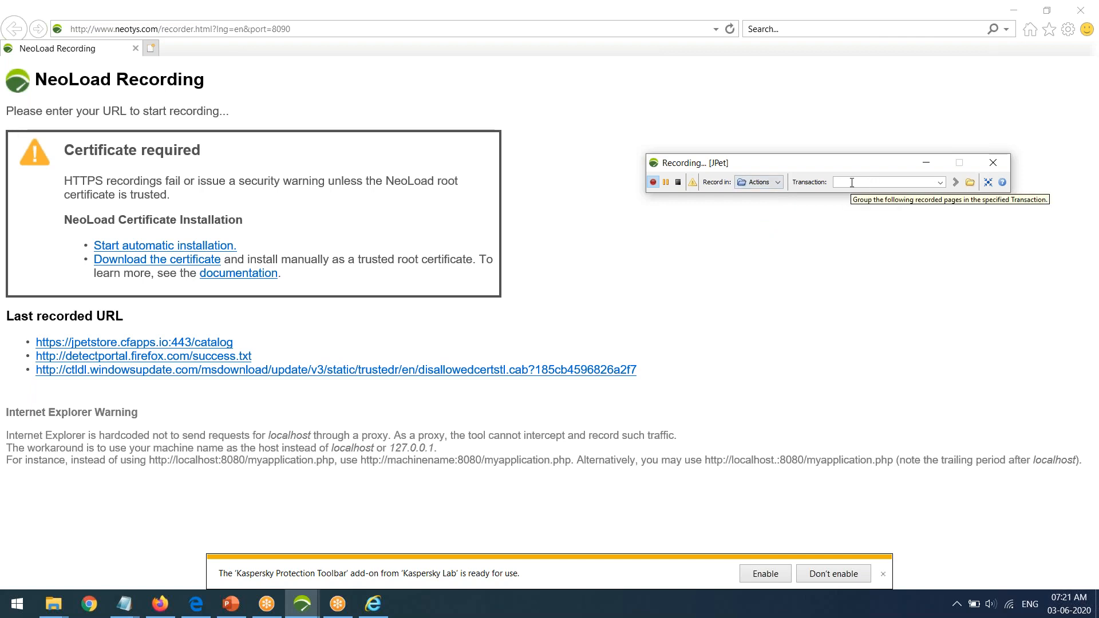
{"action": "type", "text": "Launch"}
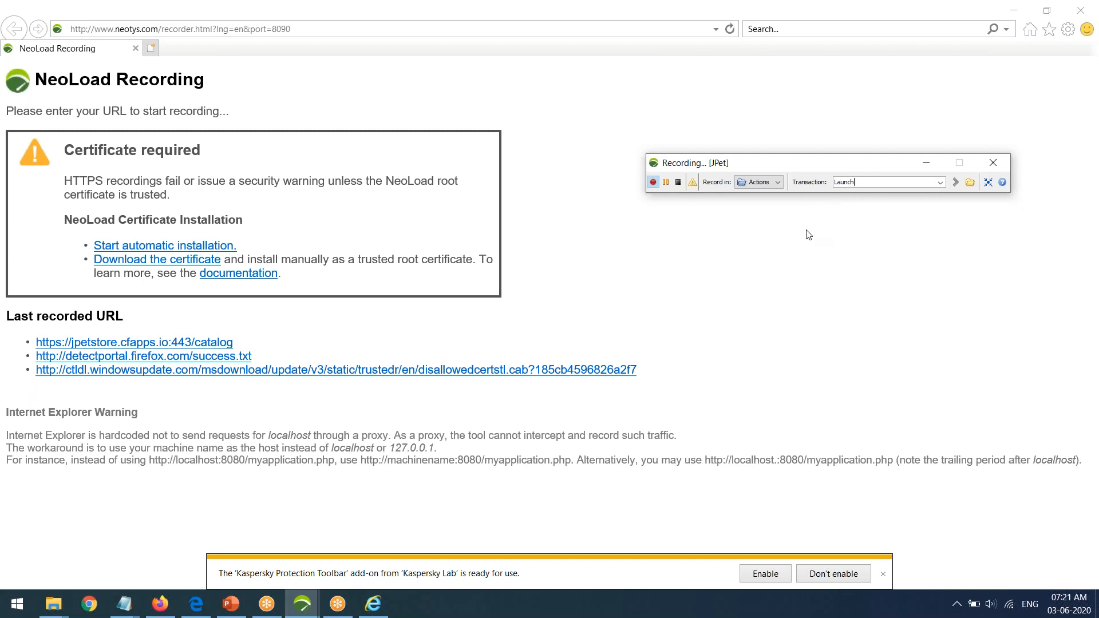
Load the last recorded jpetstore.cfapps.io catalog URL, continuing past the certificate warning, and dismiss the Kaspersky add-on notification
{"action": "left_click", "coordinate": [166, 344]}
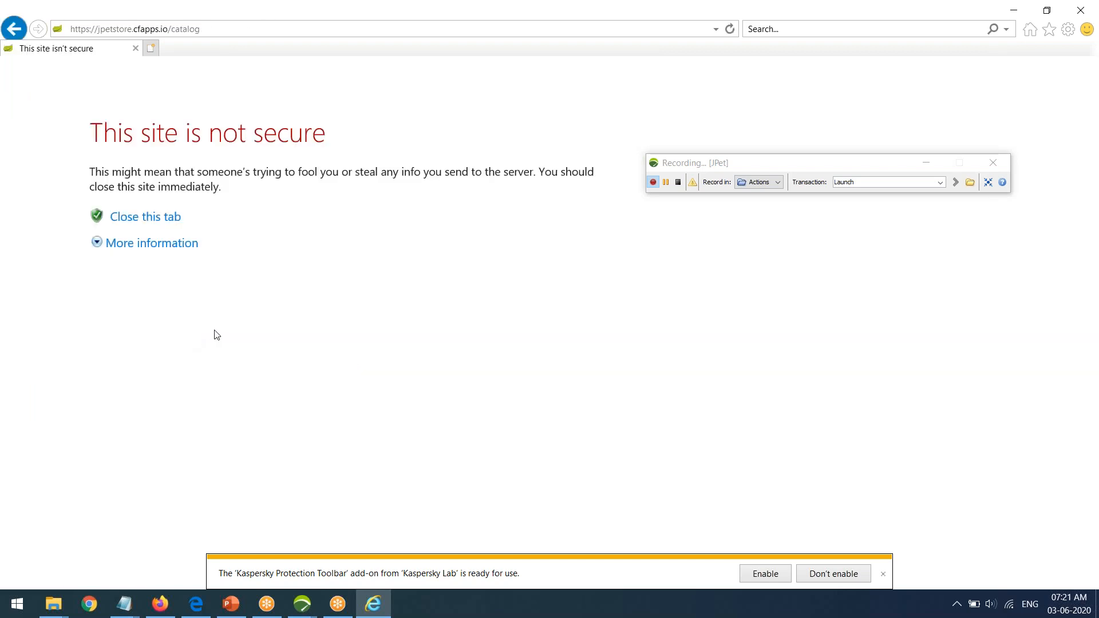
{"action": "left_click", "coordinate": [166, 250]}
{"action": "left_click", "coordinate": [238, 32]}
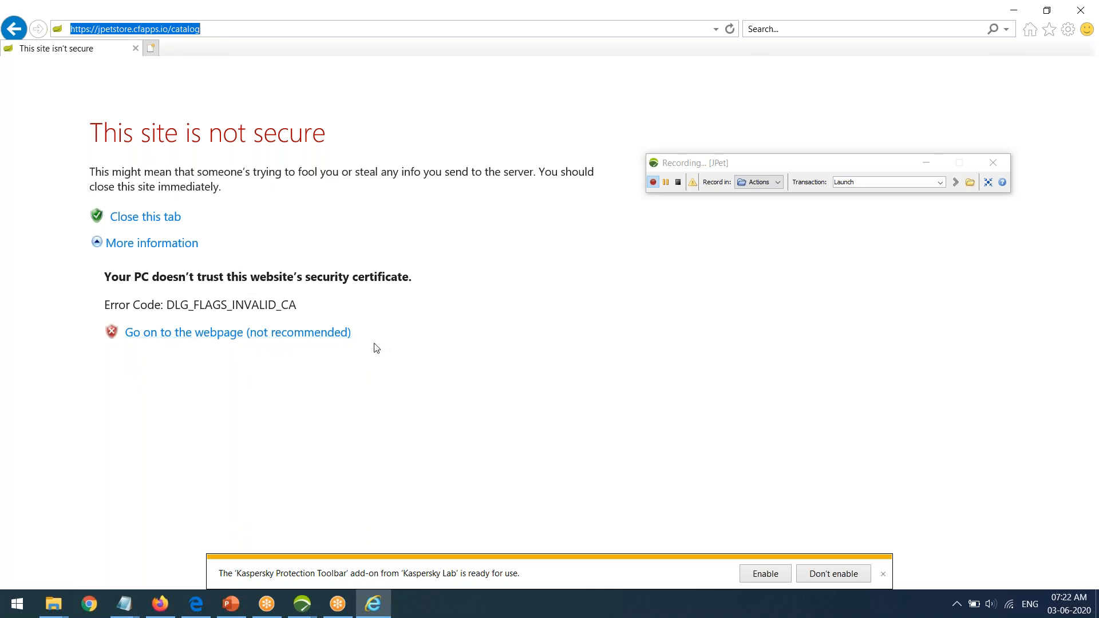
{"action": "left_click", "coordinate": [332, 334]}
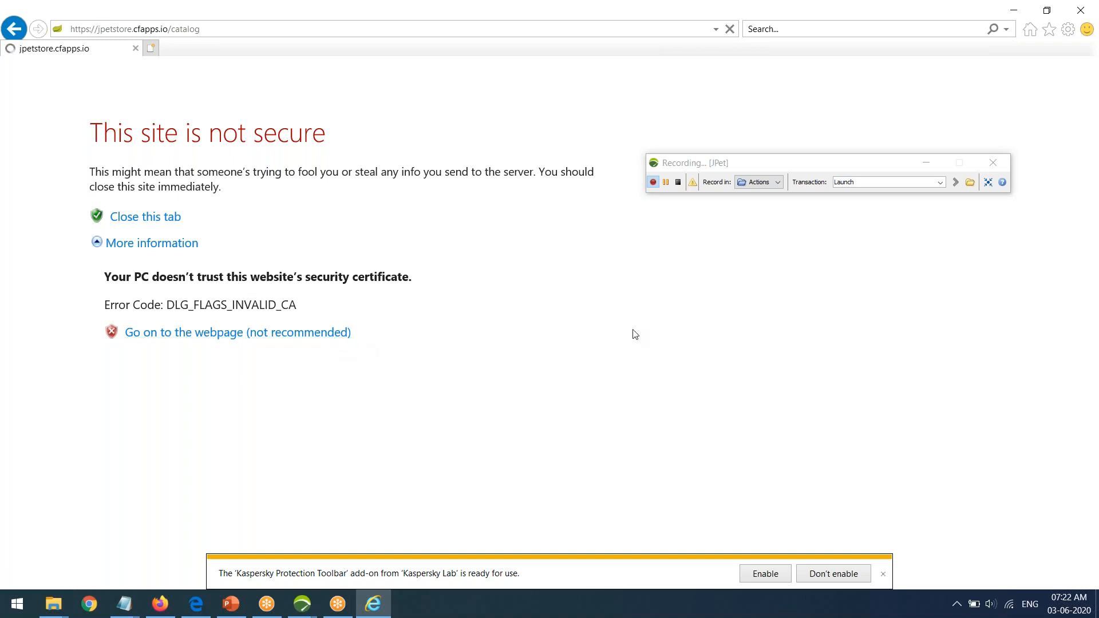
{"action": "left_click", "coordinate": [881, 575]}
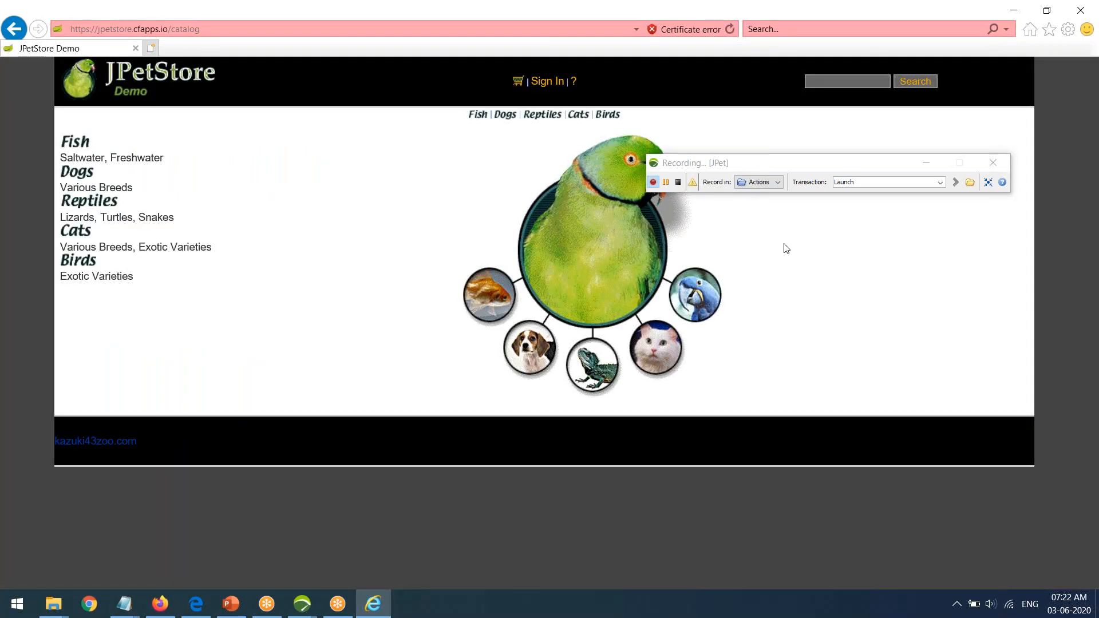
Move the recording bar off the parrot image, name the transaction Click_Fish, and open the Fish category in JPetStore
{"action": "left_click_drag", "start_coordinate": [845, 164], "coordinate": [879, 152]}
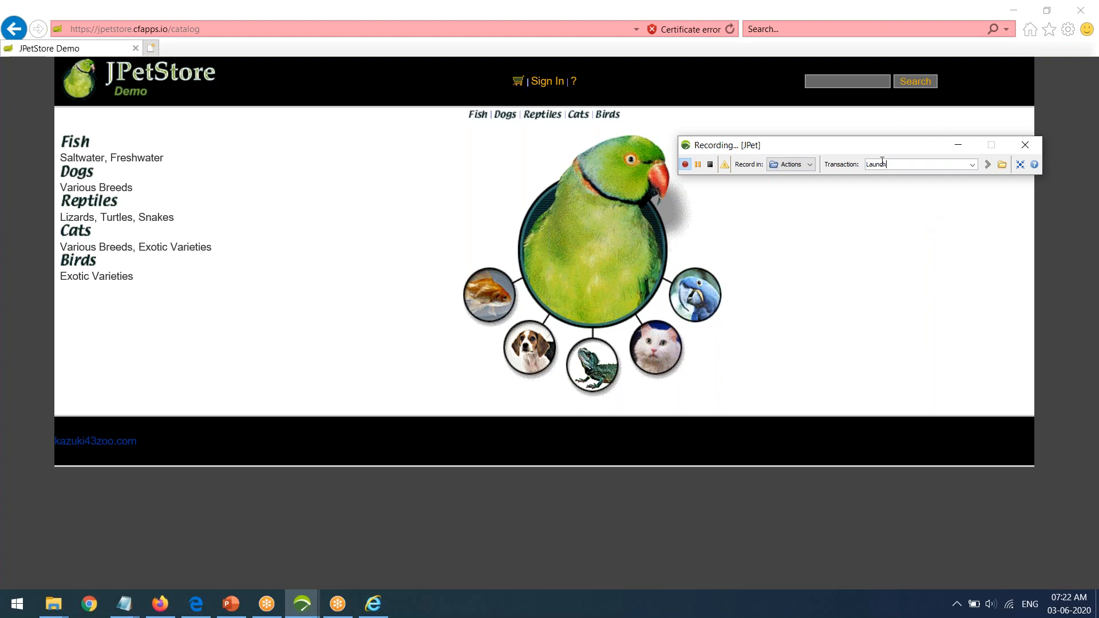
{"action": "double_click", "coordinate": [902, 164]}
{"action": "type", "text": "Click_Fish"}
{"action": "key", "text": "Return"}
{"action": "left_click", "coordinate": [77, 145]}
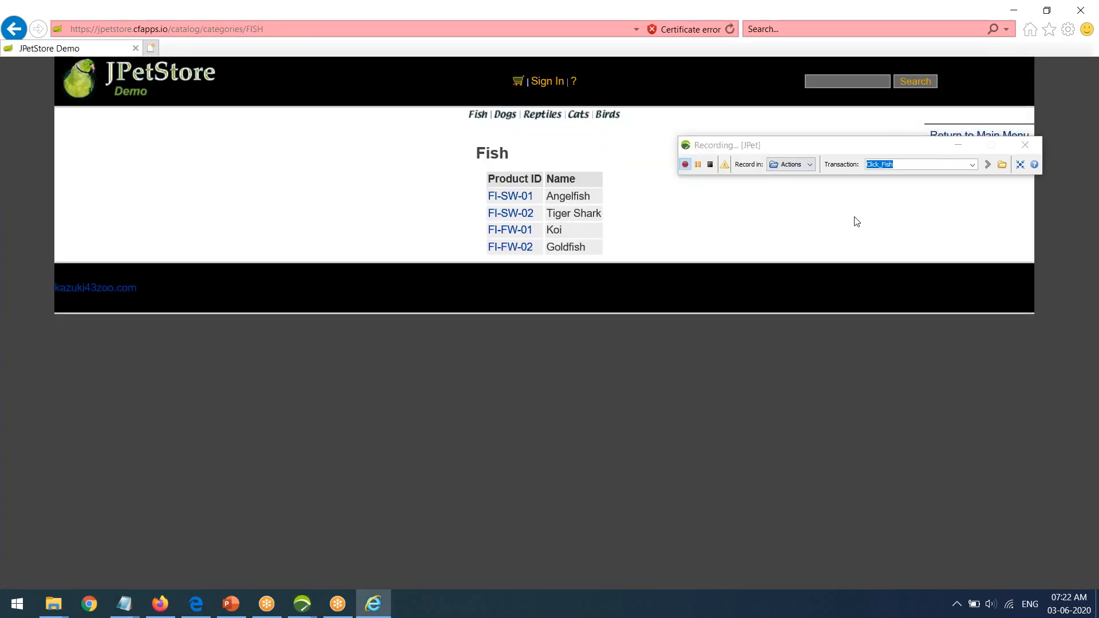
Name the next transaction Click_AngelFish and open the Angelfish product FI-SW-01 in JPetStore
{"action": "double_click", "coordinate": [907, 164]}
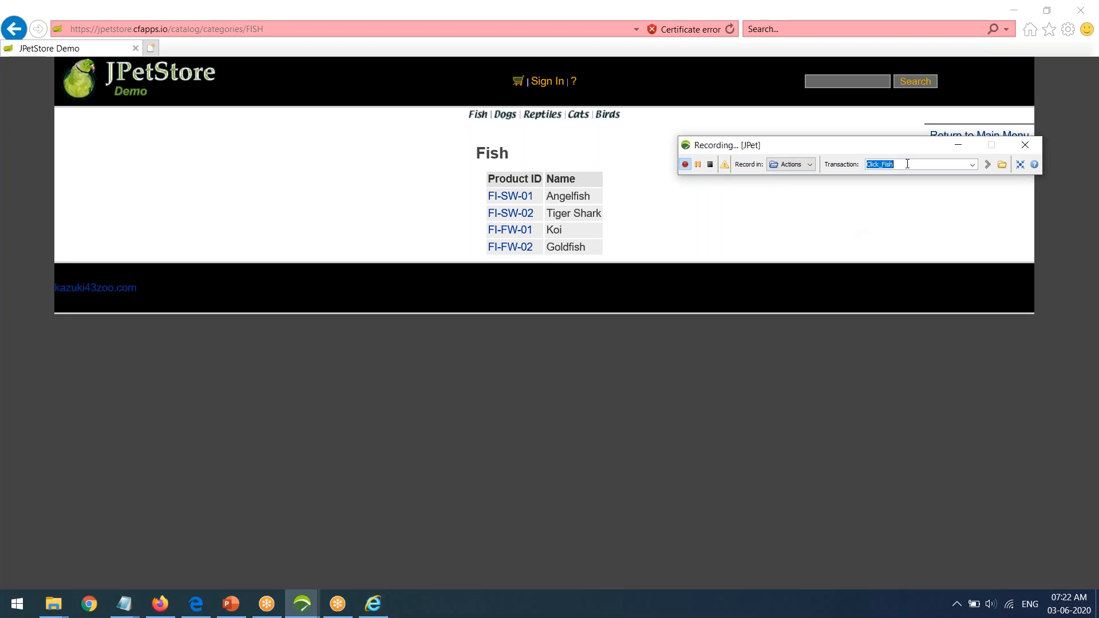
{"action": "type", "text": "Click_AngelFish"}
{"action": "key", "text": "Return"}
{"action": "double_click", "coordinate": [578, 196]}
{"action": "left_click", "coordinate": [507, 196]}
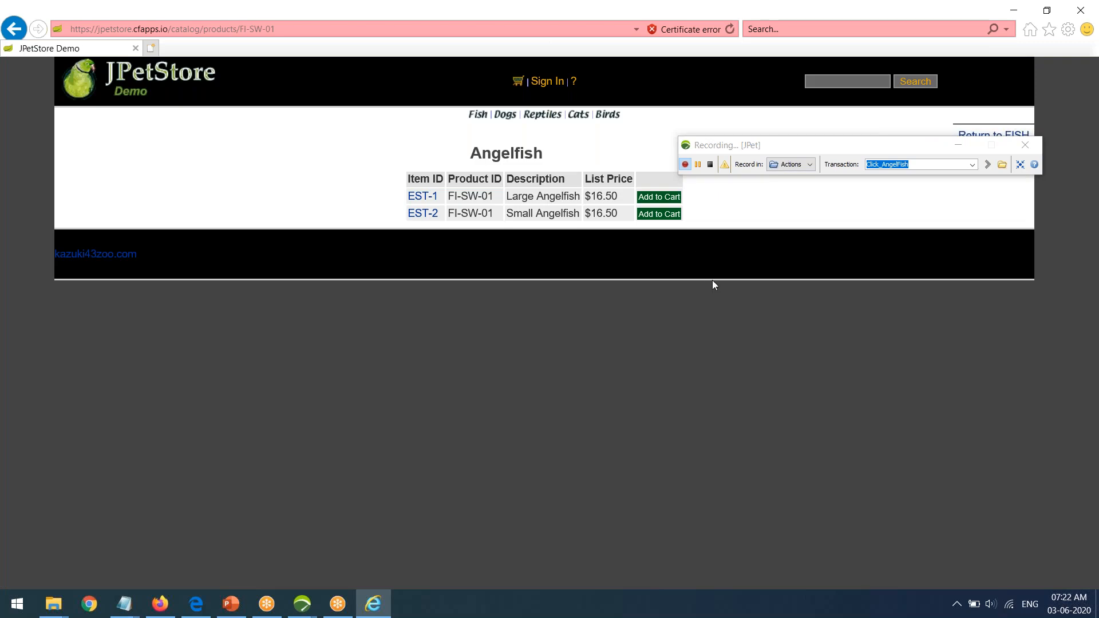
Name the next transaction Select Item and open the Large Angelfish item EST-1
{"action": "left_click", "coordinate": [923, 163]}
{"action": "type", "text": "Select Item"}
{"action": "key", "text": "Return"}
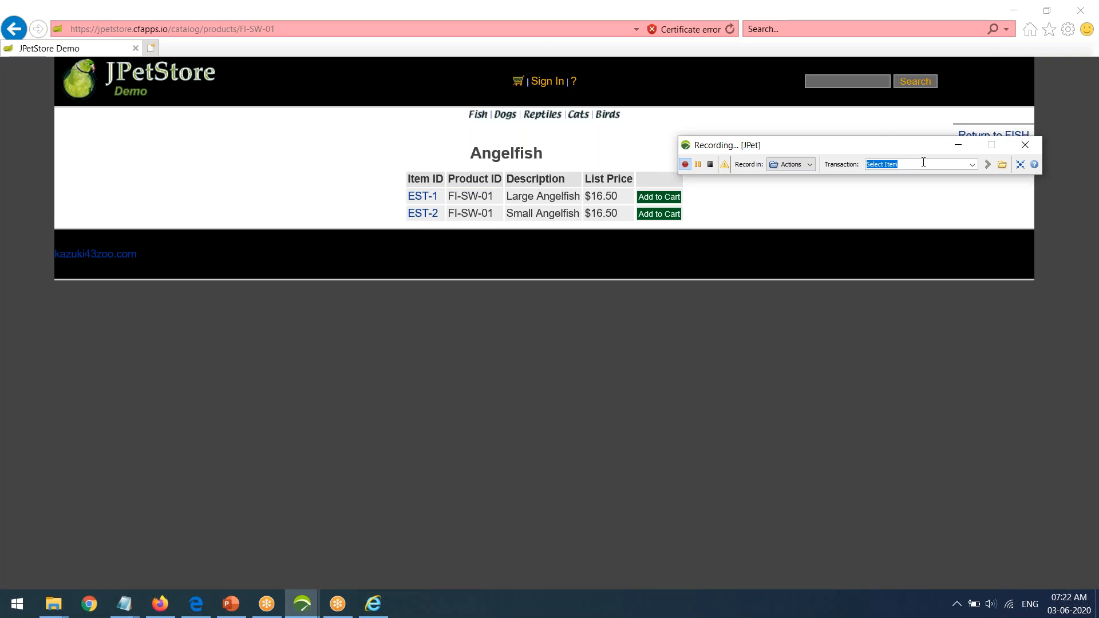
{"action": "left_click", "coordinate": [422, 196]}
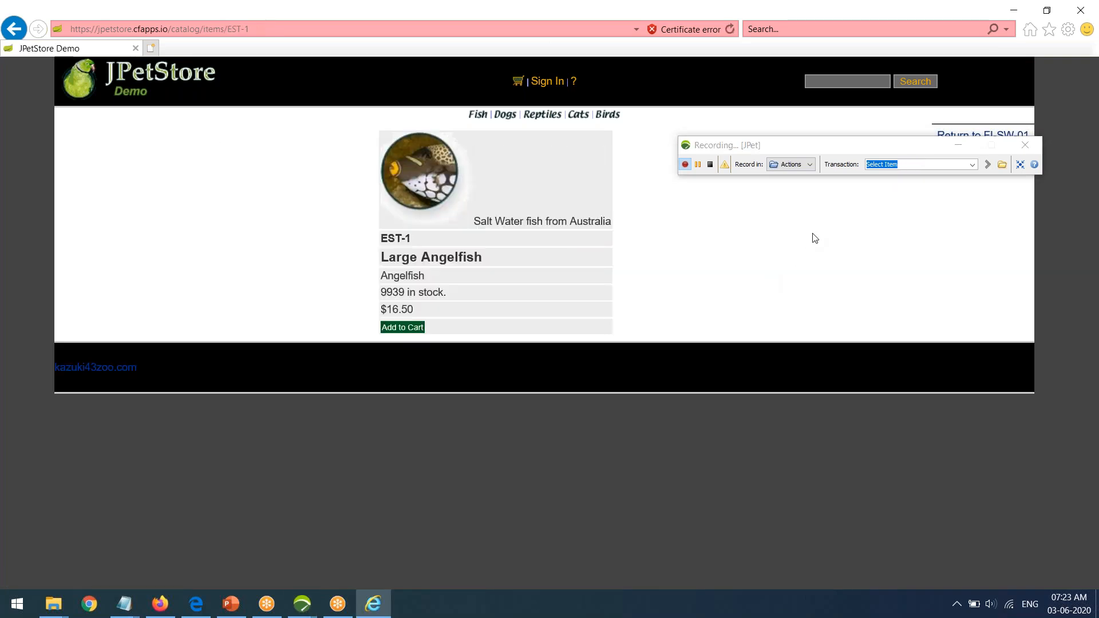
Name the next transaction Homepage and return to the JPetStore catalog home page through the site logo
{"action": "left_click", "coordinate": [920, 167]}
{"action": "type", "text": "Homepage"}
{"action": "key", "text": "Return"}
{"action": "left_click", "coordinate": [95, 77]}
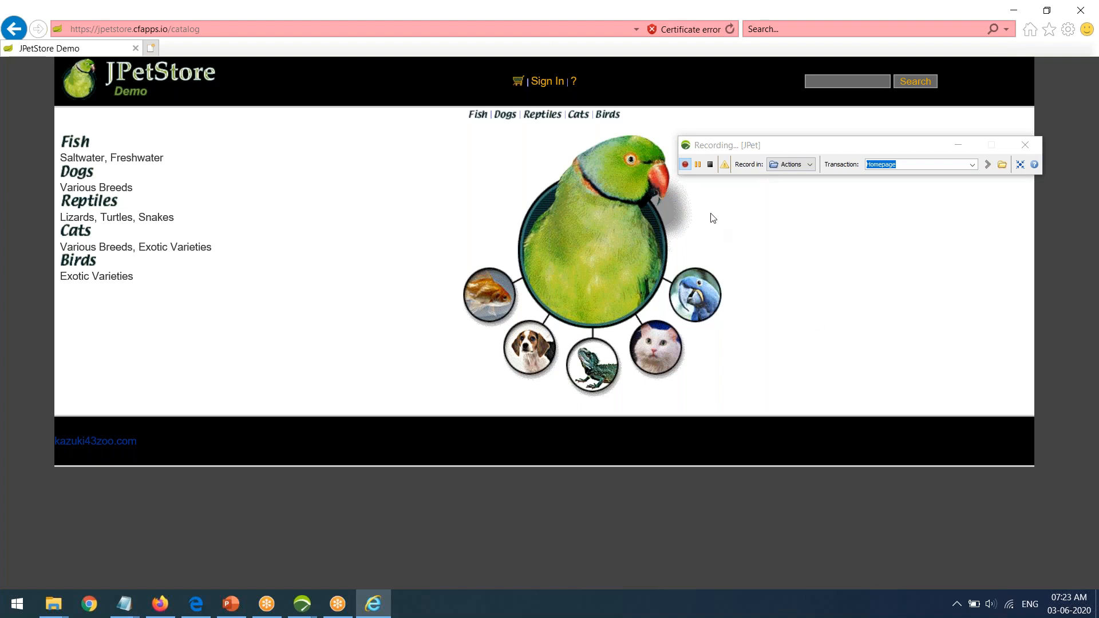
Stop recording the JPet user path and reposition the Post-recording Wizard
{"action": "mouse_move", "coordinate": [784, 150]}
{"action": "left_mouse_down"}
{"action": "mouse_move", "coordinate": [795, 173]}
{"action": "mouse_move", "coordinate": [775, 160]}
{"action": "mouse_move", "coordinate": [787, 163]}
{"action": "left_mouse_up"}
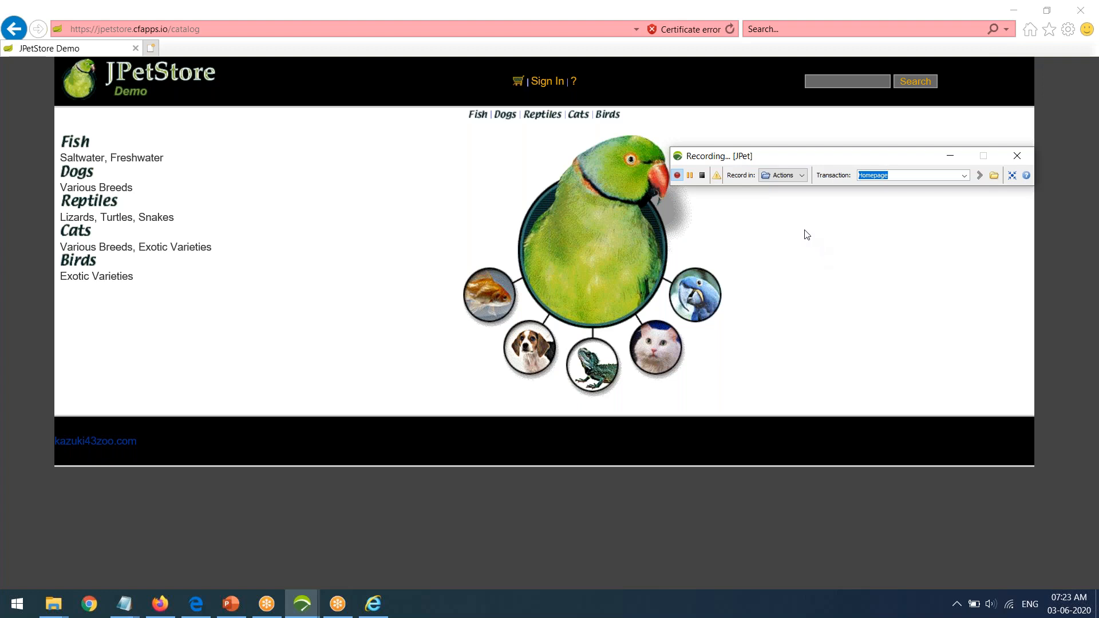
{"action": "left_click", "coordinate": [703, 175]}
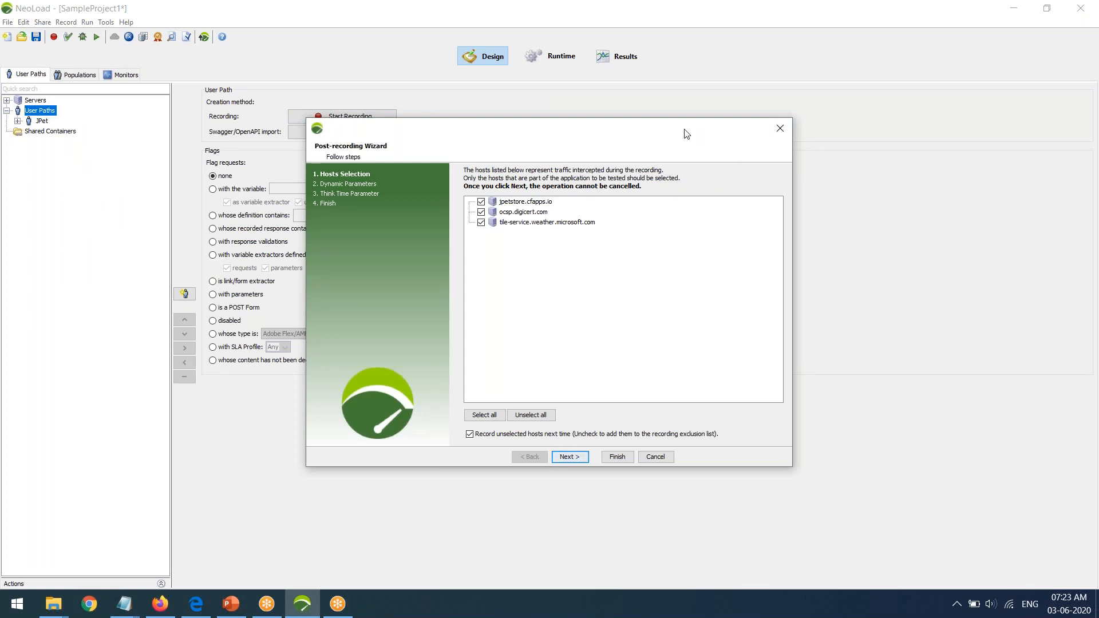
{"action": "left_click_drag", "start_coordinate": [634, 130], "coordinate": [680, 129]}
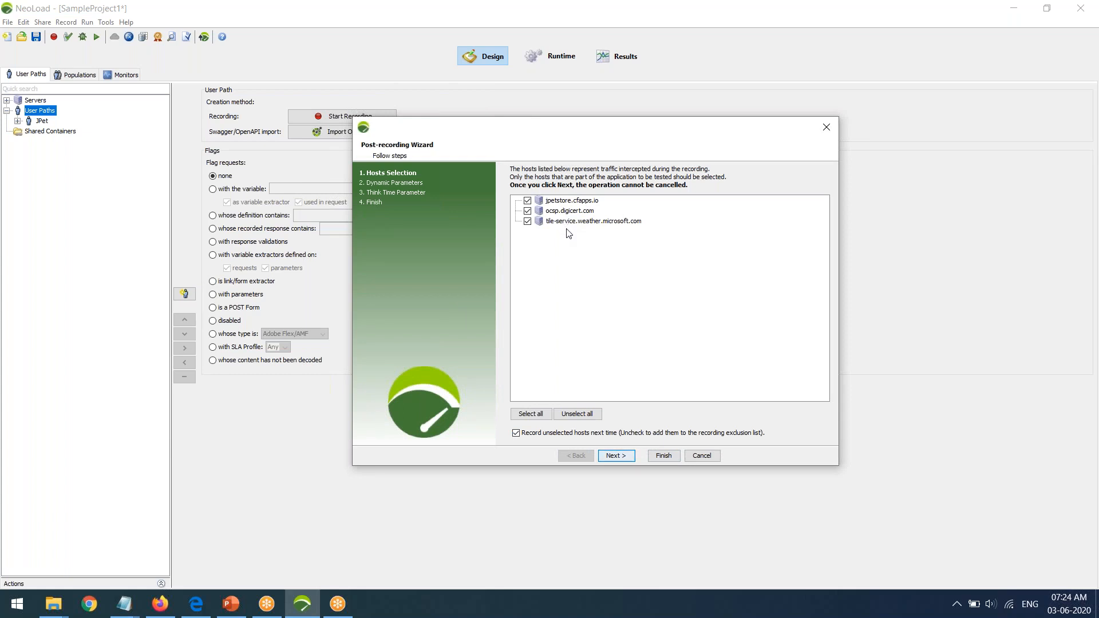
Exclude the hosts tile-service.weather.microsoft.com and ocsp.digicert.com, keep jpetstore.cfapps.io selected, and continue to the dynamic parameters step
{"action": "left_click", "coordinate": [563, 202]}
{"action": "left_click", "coordinate": [567, 212]}
{"action": "left_click", "coordinate": [564, 222]}
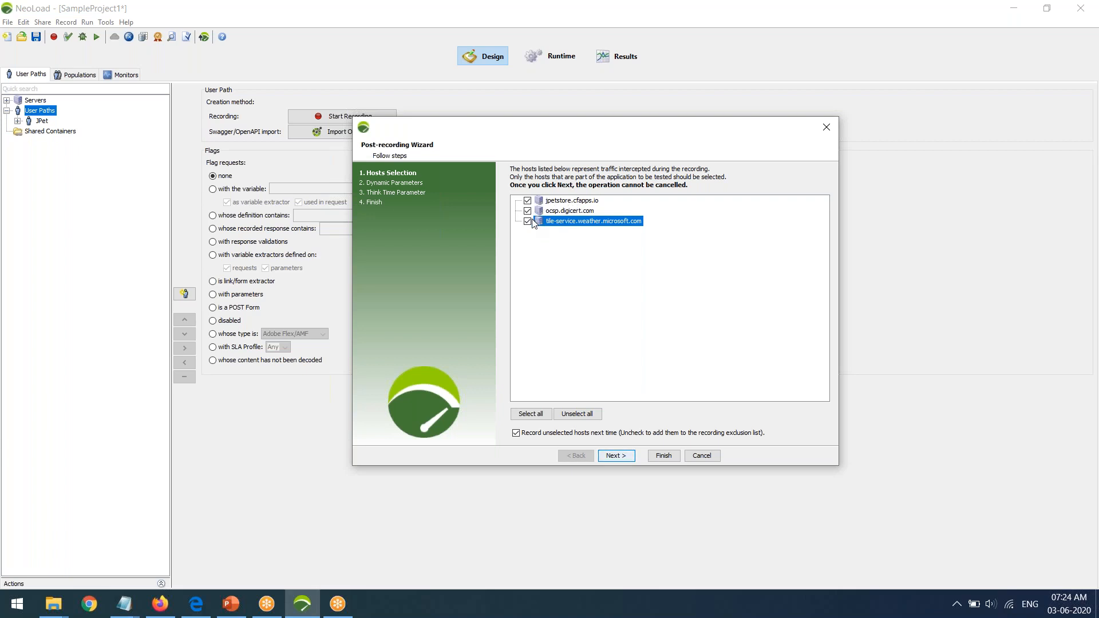
{"action": "left_click", "coordinate": [579, 202]}
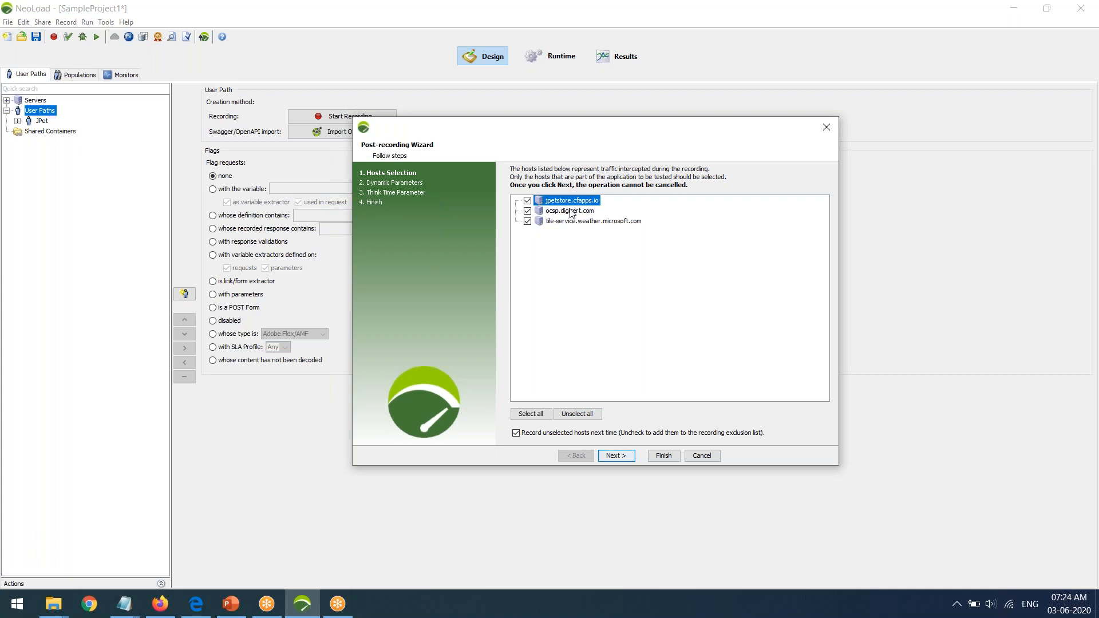
{"action": "left_click", "coordinate": [571, 211]}
{"action": "left_click", "coordinate": [577, 222]}
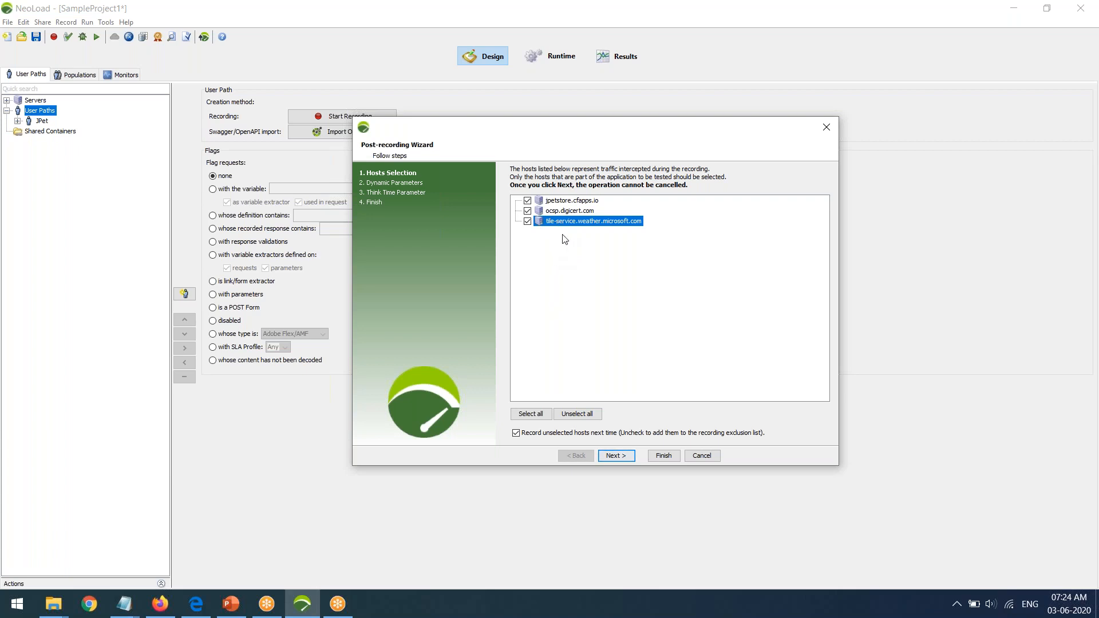
{"action": "left_click", "coordinate": [527, 221]}
{"action": "left_click", "coordinate": [527, 211]}
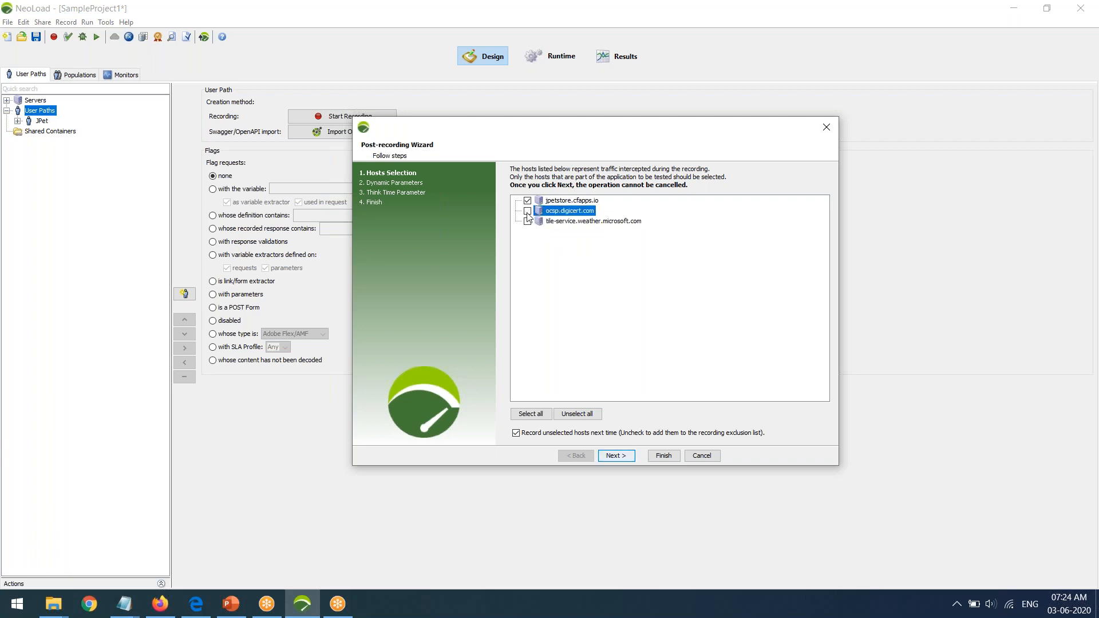
{"action": "left_click", "coordinate": [617, 456]}
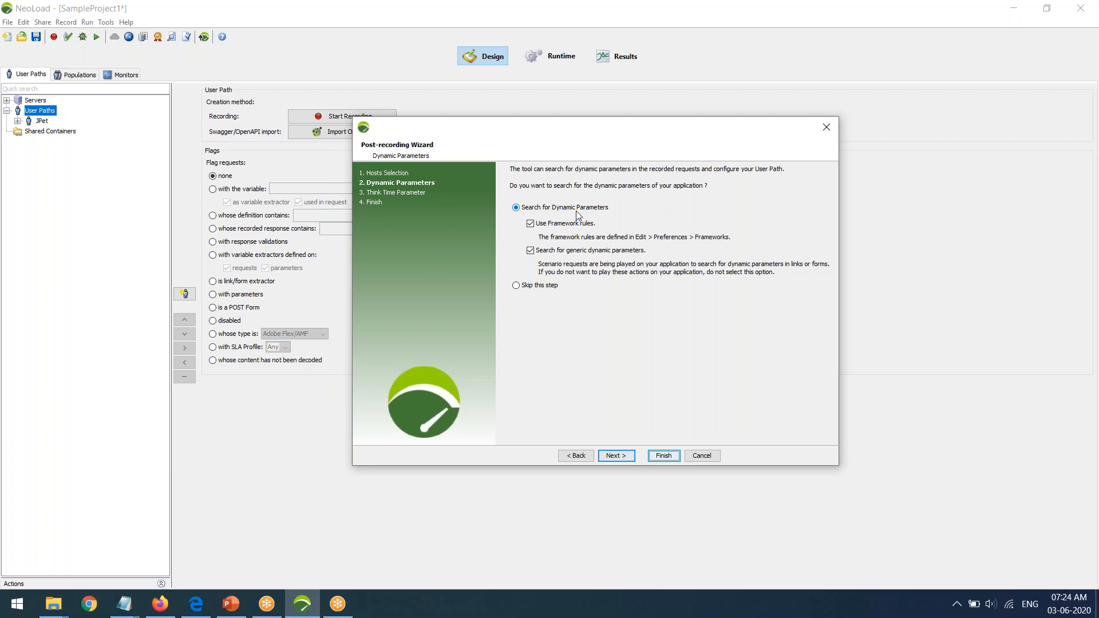
Skip the dynamic parameter search, keep the recorded think times, and finish the Post-recording Wizard
{"action": "left_click", "coordinate": [533, 286]}
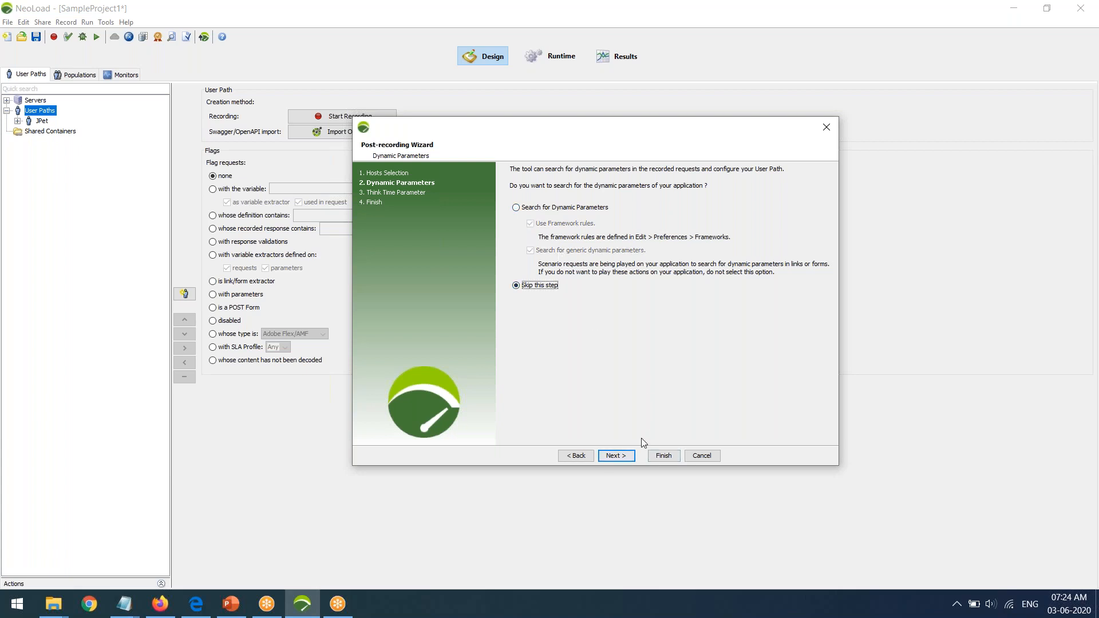
{"action": "left_click", "coordinate": [603, 457]}
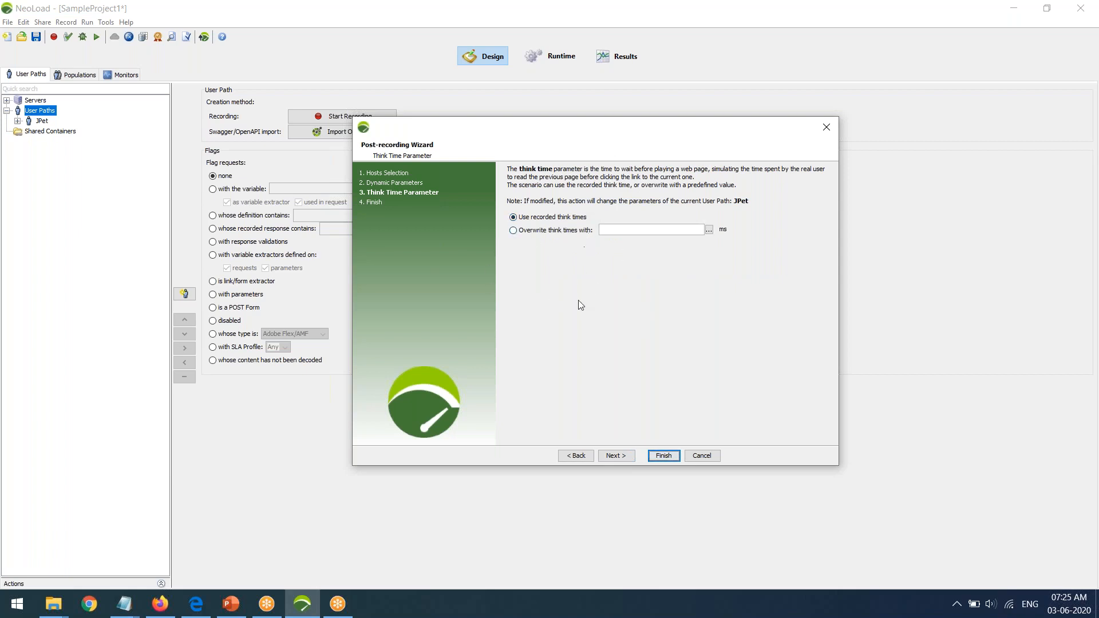
{"action": "left_click", "coordinate": [617, 456]}
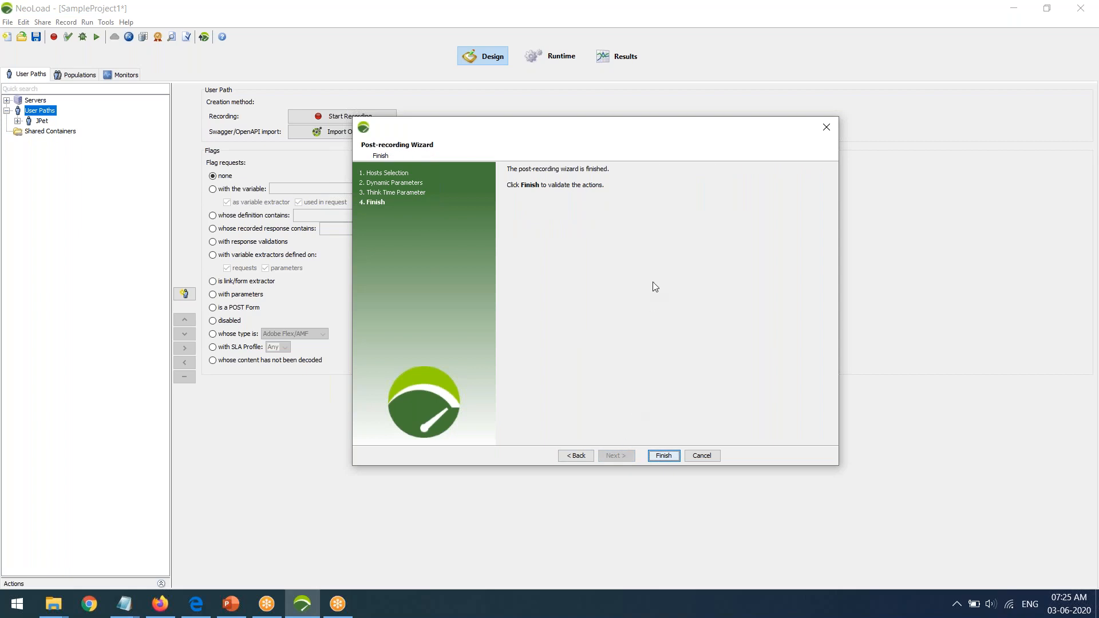
{"action": "left_click", "coordinate": [664, 456]}
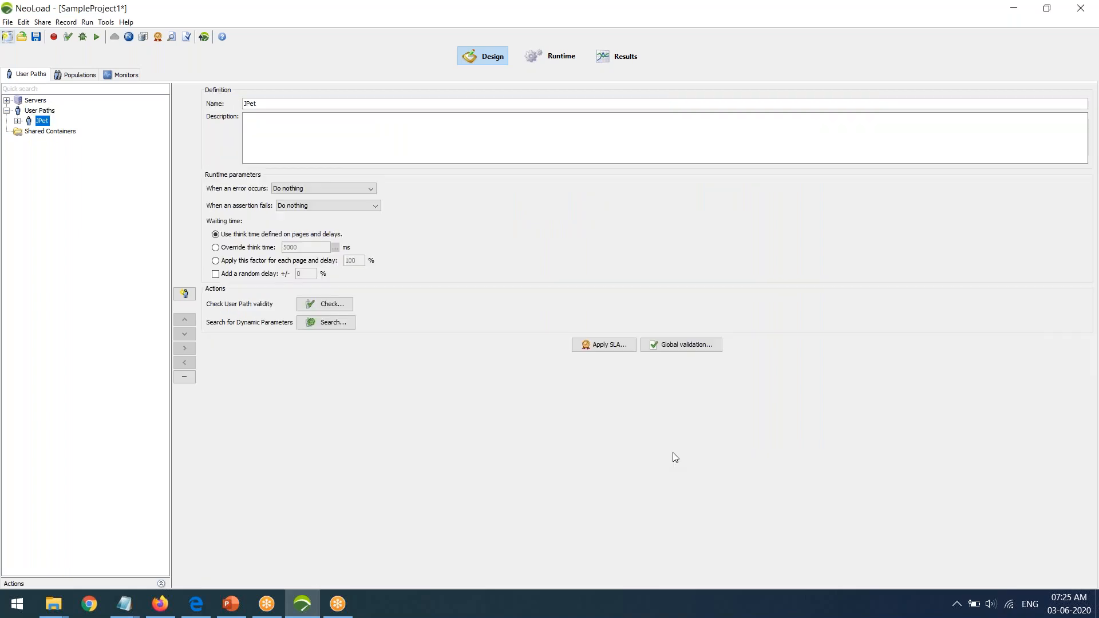
Expand the JPet user path and examine its Init, Actions and End containers
{"action": "left_click", "coordinate": [18, 122]}
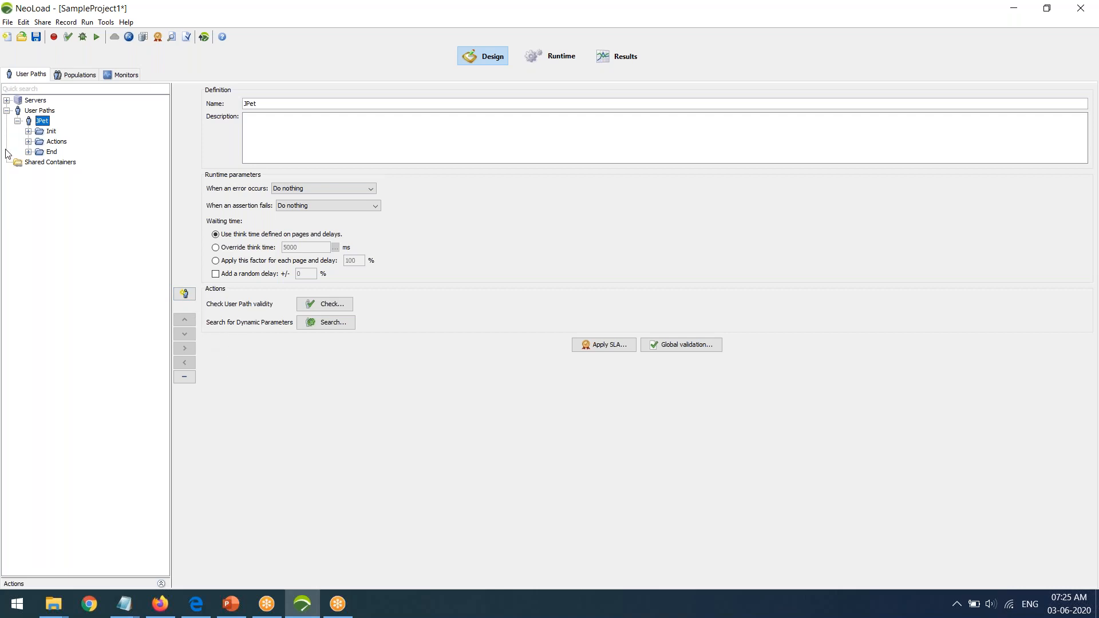
{"action": "left_click", "coordinate": [28, 131]}
{"action": "left_click", "coordinate": [51, 132]}
{"action": "left_click", "coordinate": [51, 151]}
{"action": "left_click", "coordinate": [56, 141]}
{"action": "left_click", "coordinate": [50, 132]}
{"action": "left_click", "coordinate": [28, 152]}
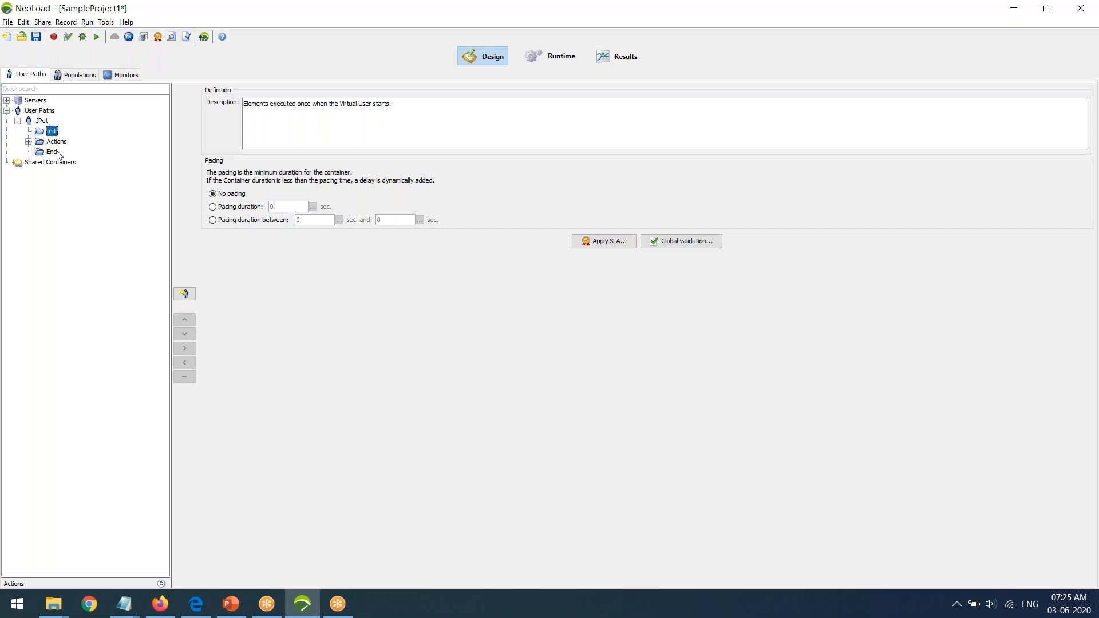
{"action": "left_click", "coordinate": [55, 155]}
Expand Actions and the Launch transaction, and examine its /catalog page with the /catalog and /images/cart.gif requests
{"action": "left_click", "coordinate": [28, 142]}
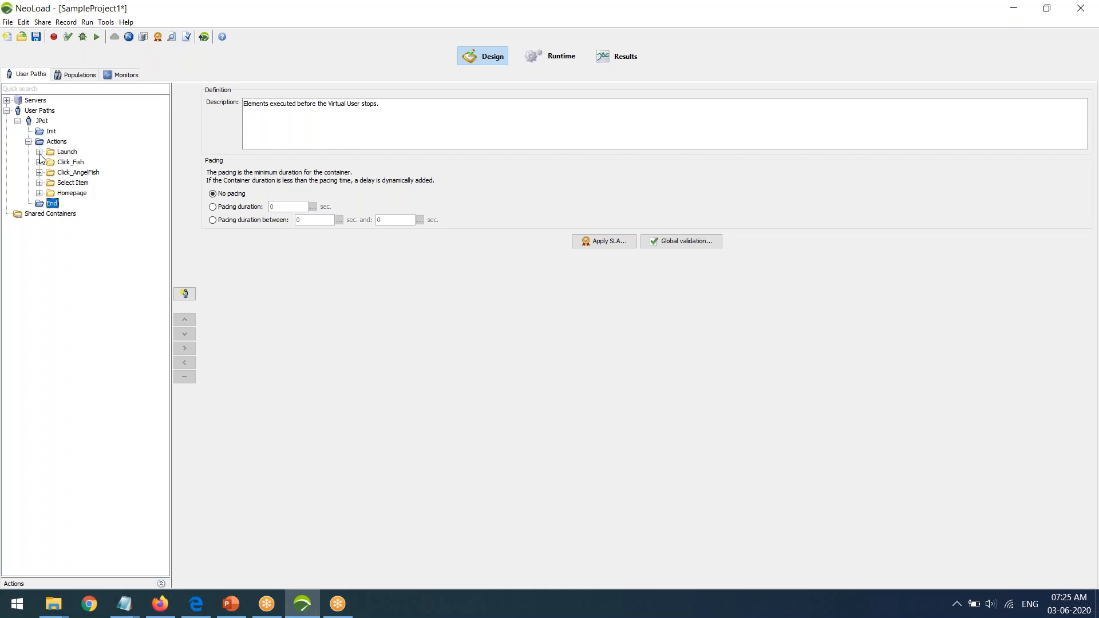
{"action": "left_click", "coordinate": [67, 152]}
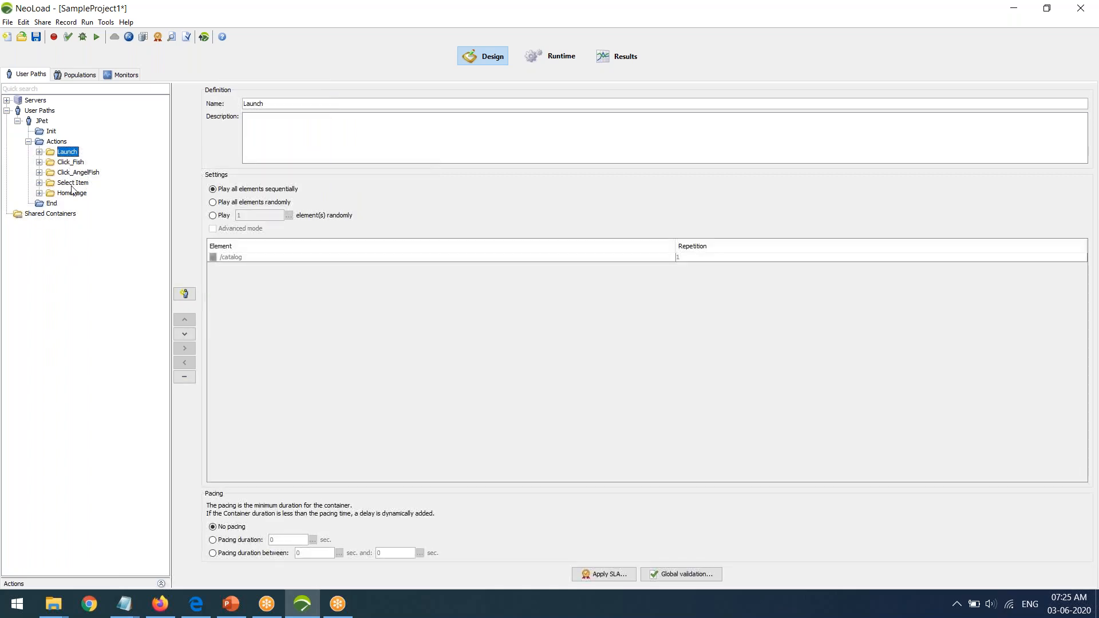
{"action": "left_click", "coordinate": [39, 151]}
{"action": "left_click", "coordinate": [51, 162]}
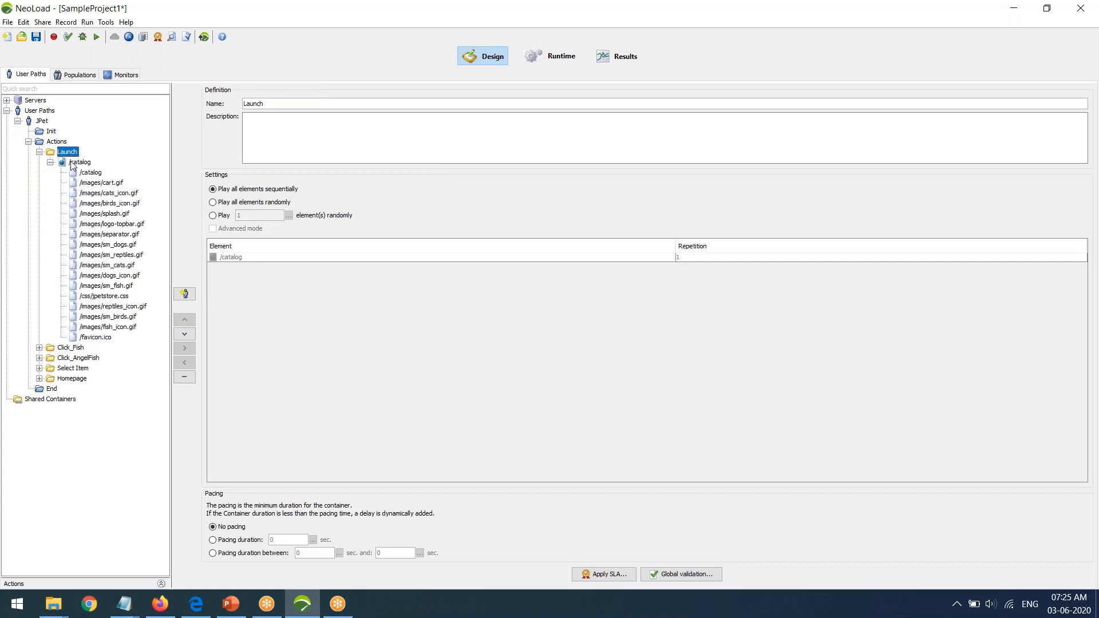
{"action": "left_click", "coordinate": [73, 163]}
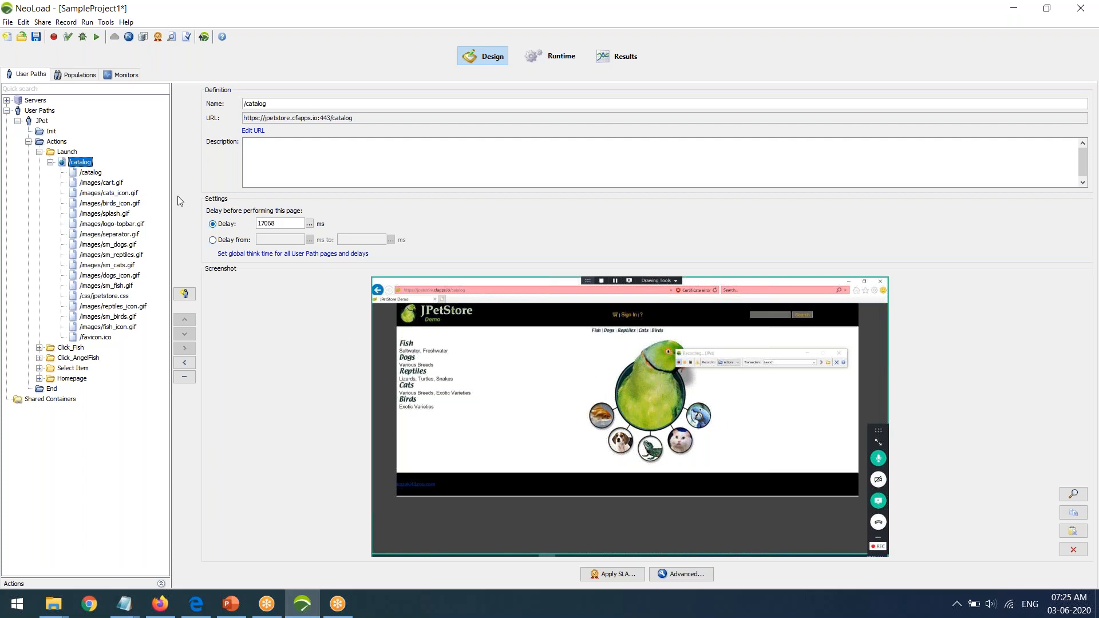
{"action": "left_click", "coordinate": [91, 172]}
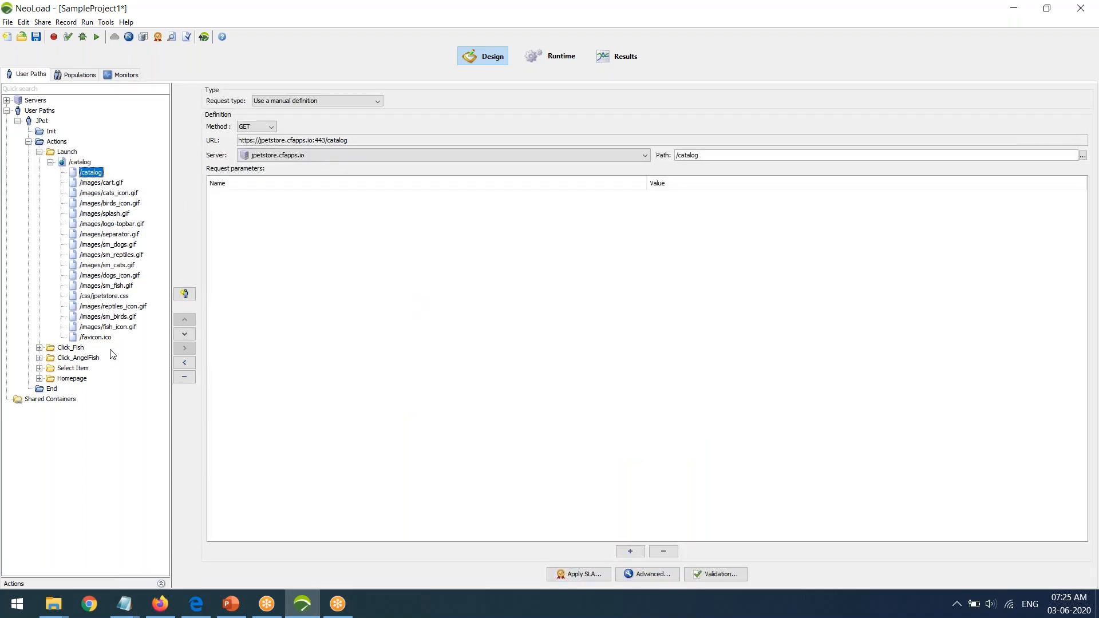
{"action": "left_click", "coordinate": [98, 183]}
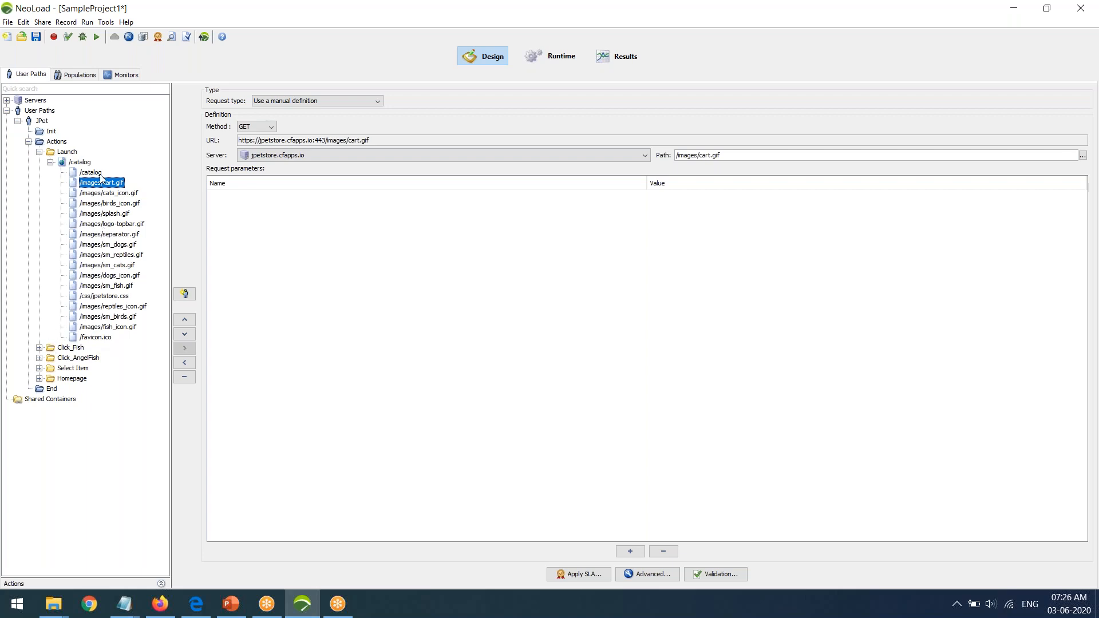
Expand the Click_Fish transaction and examine the /catalog/categories/FISH page and its first few requests
{"action": "left_click", "coordinate": [39, 347]}
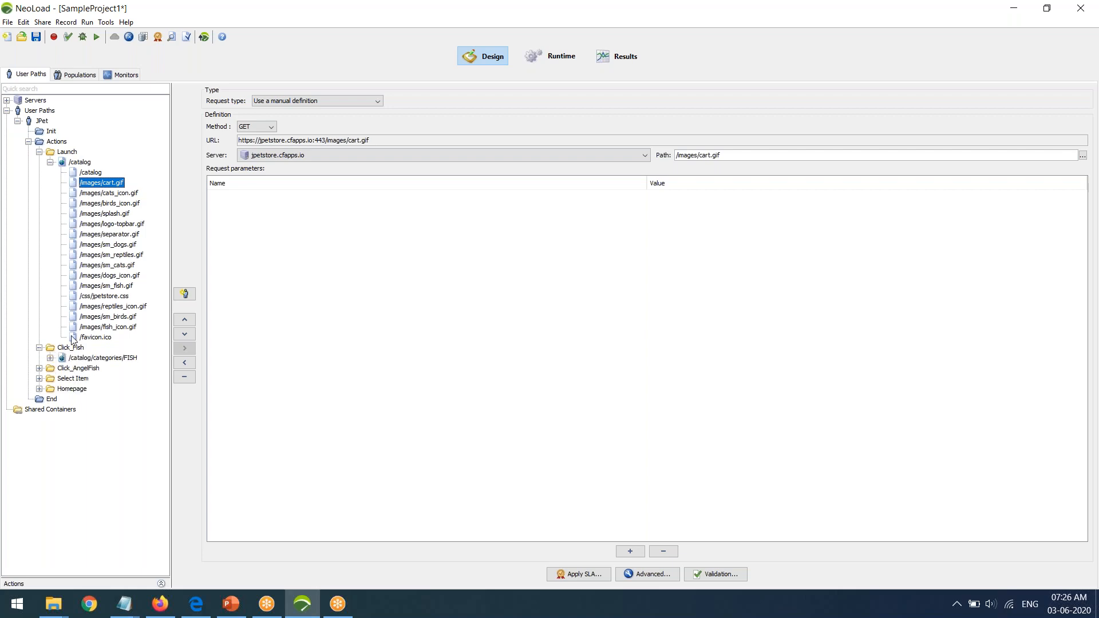
{"action": "left_click", "coordinate": [49, 358]}
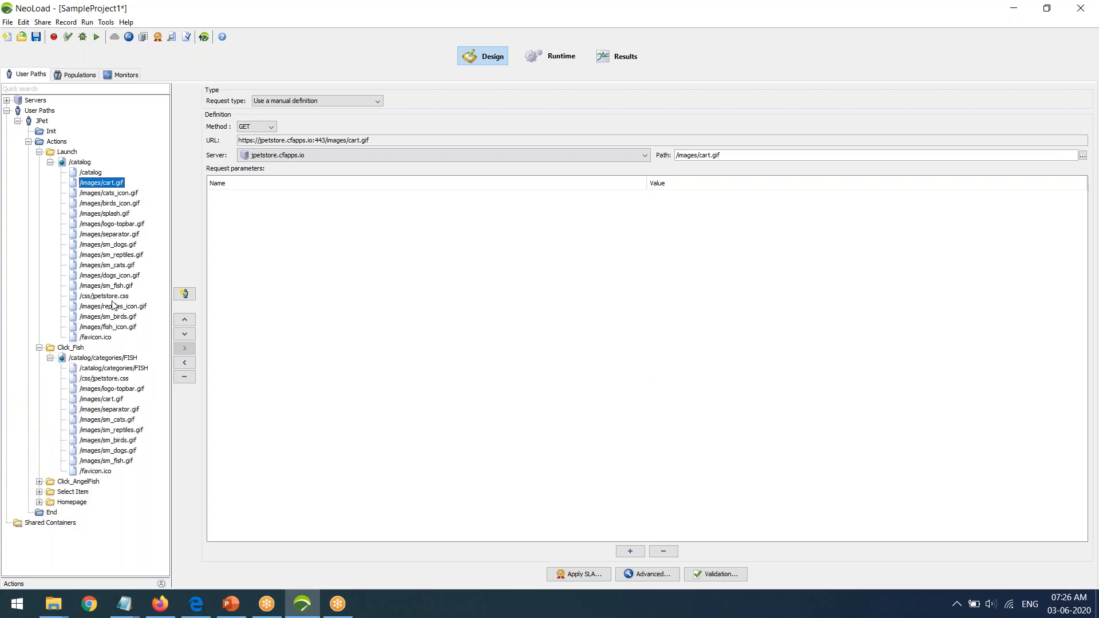
{"action": "left_click", "coordinate": [104, 358]}
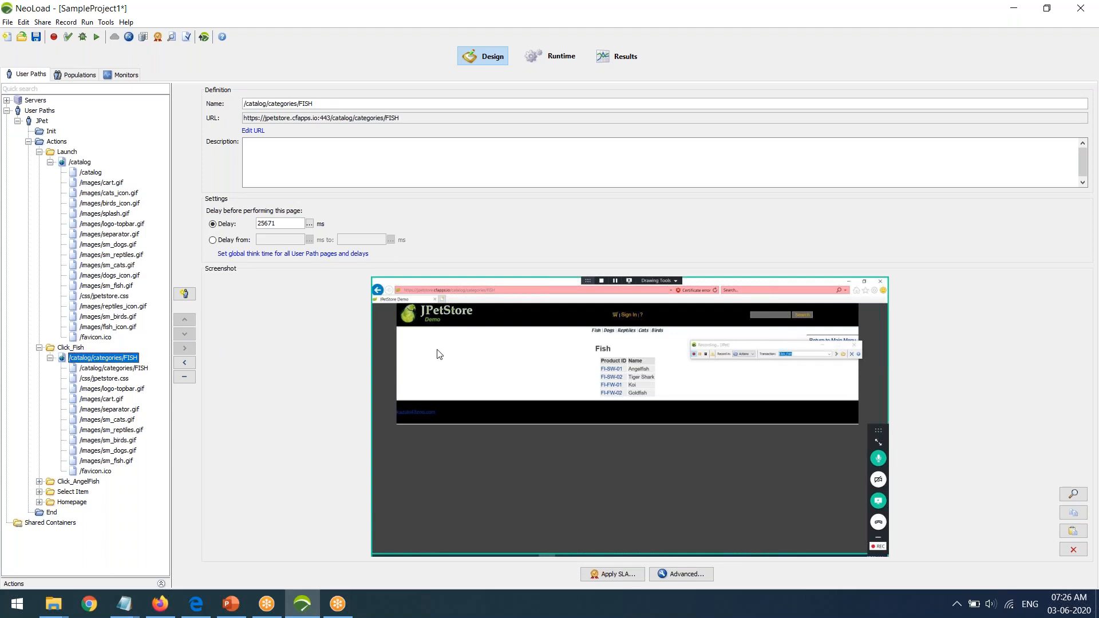
{"action": "left_click", "coordinate": [124, 371]}
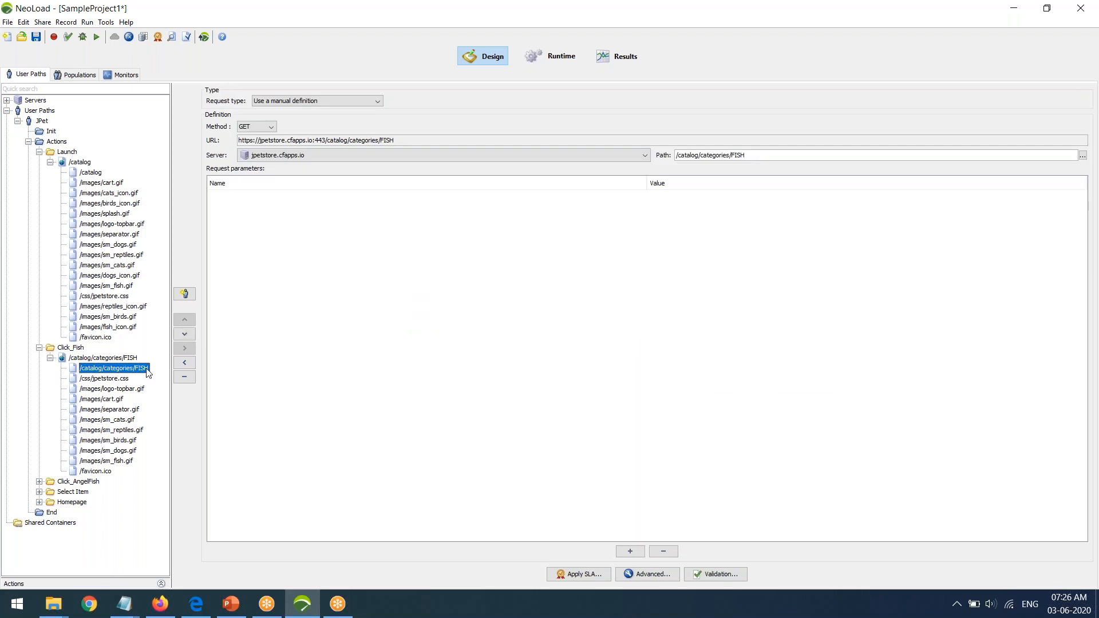
{"action": "left_click", "coordinate": [125, 379]}
{"action": "left_click", "coordinate": [133, 389]}
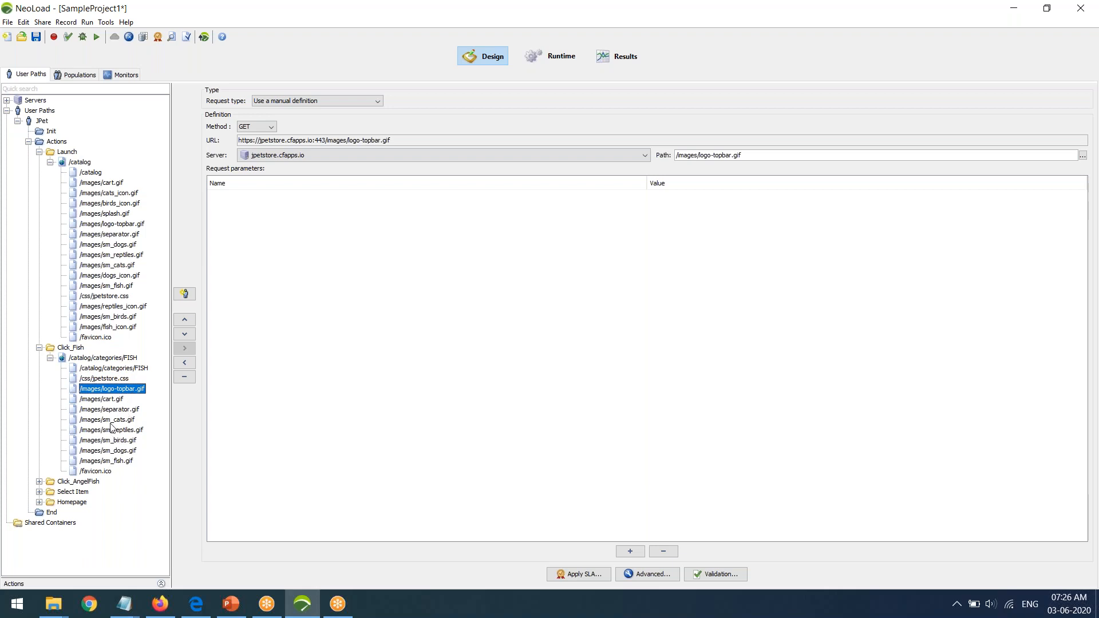
Expand the Click_AngelFish transaction and its page, and examine the /catalog/products/FI-SW-01 request
{"action": "left_click", "coordinate": [39, 482]}
{"action": "left_click", "coordinate": [50, 492]}
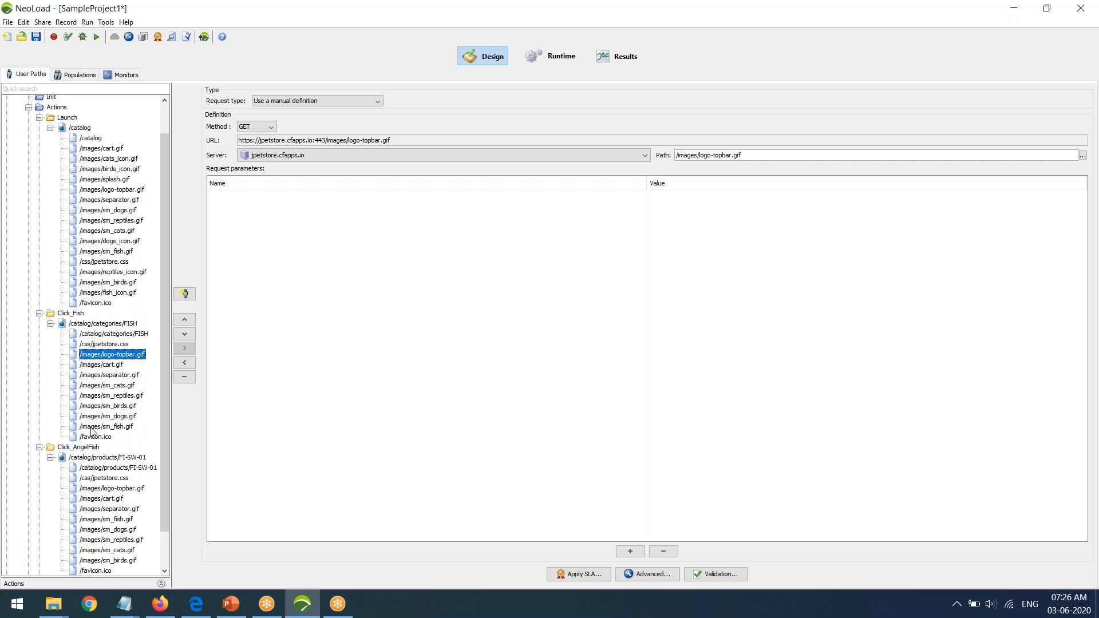
{"action": "left_click", "coordinate": [118, 426]}
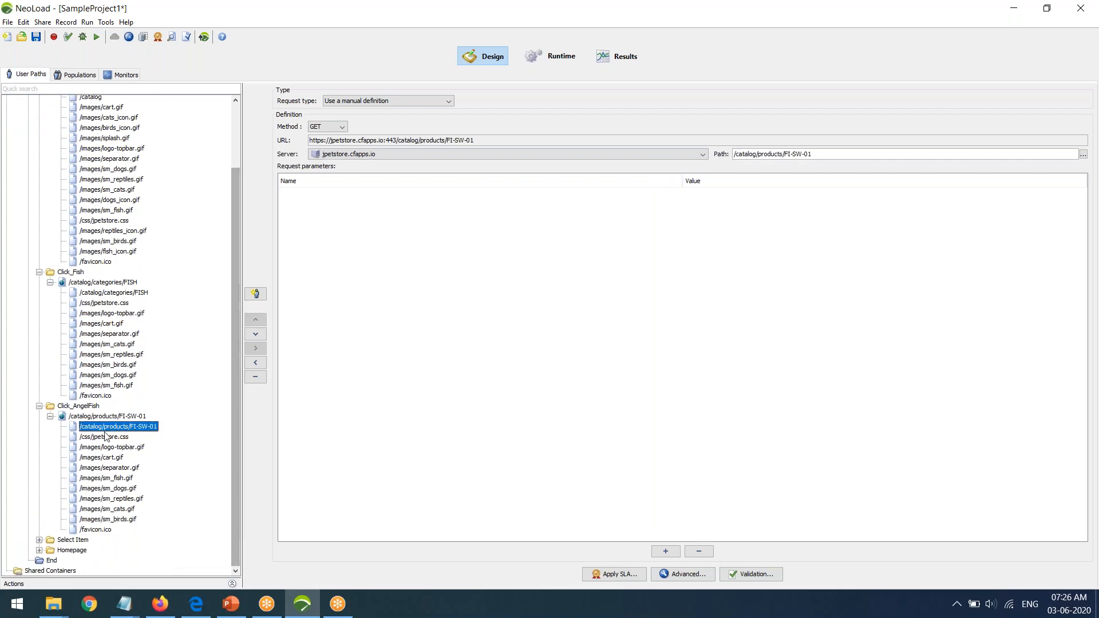
Expand the Select Item transaction and its /catalog/items/EST-1 page to examine the recorded requests
{"action": "left_click", "coordinate": [39, 540]}
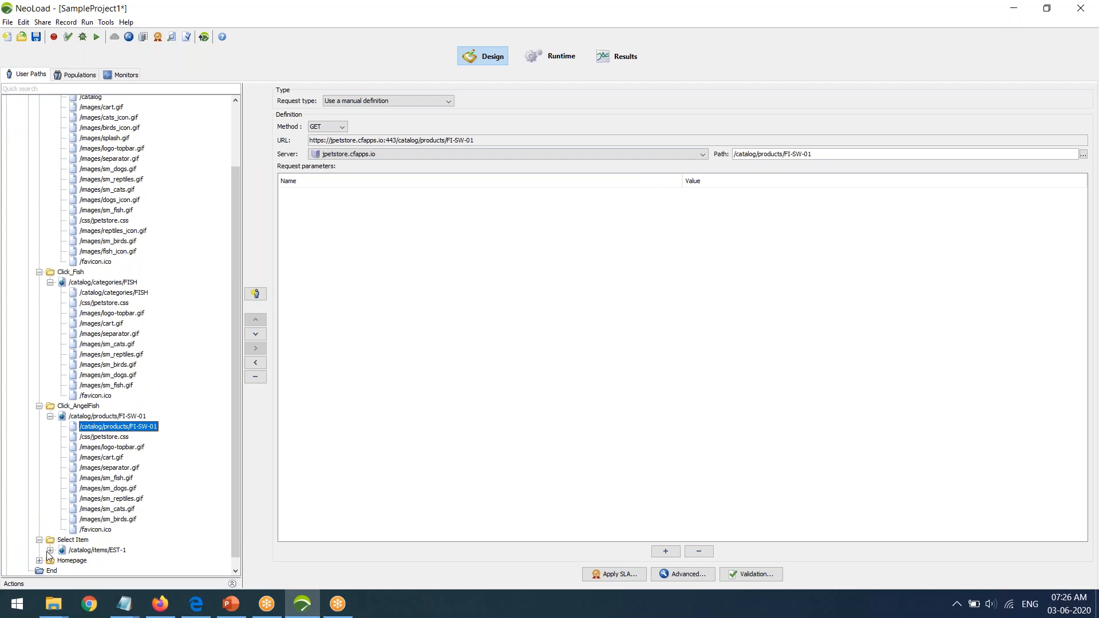
{"action": "left_click", "coordinate": [50, 550]}
{"action": "scroll", "coordinate": [126, 470], "scroll_direction": "down", "scroll_amount": 1}
{"action": "scroll", "coordinate": [124, 470], "scroll_direction": "down", "scroll_amount": 1}
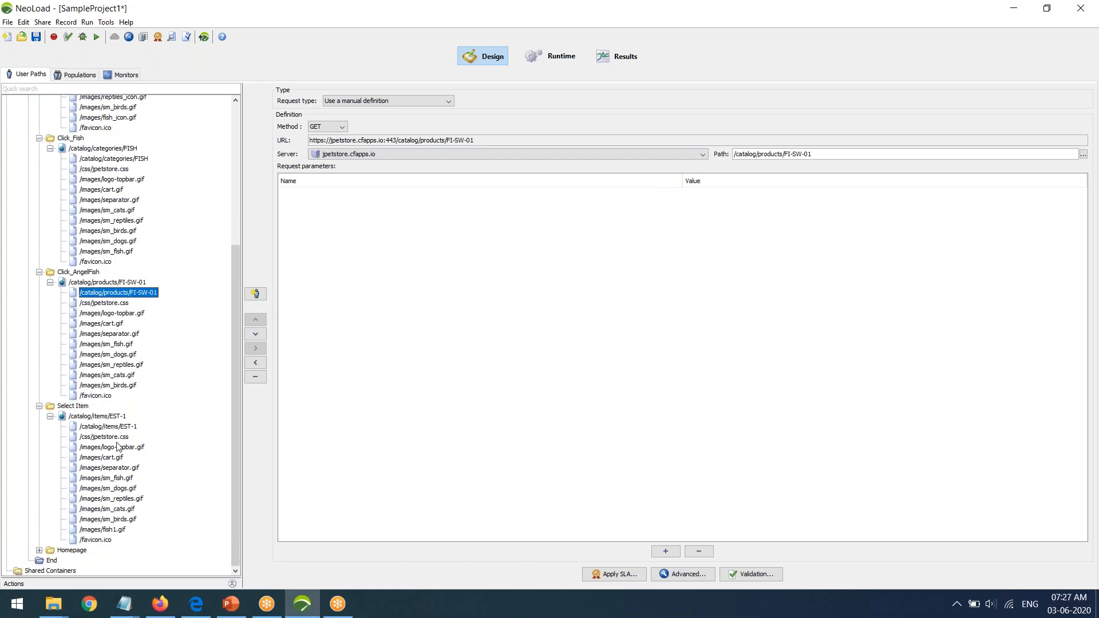
Expand the Homepage transaction and its /catalog page, and examine the /css/jpetstore.css and /images/dogs_icon.gif requests
{"action": "left_click", "coordinate": [39, 550]}
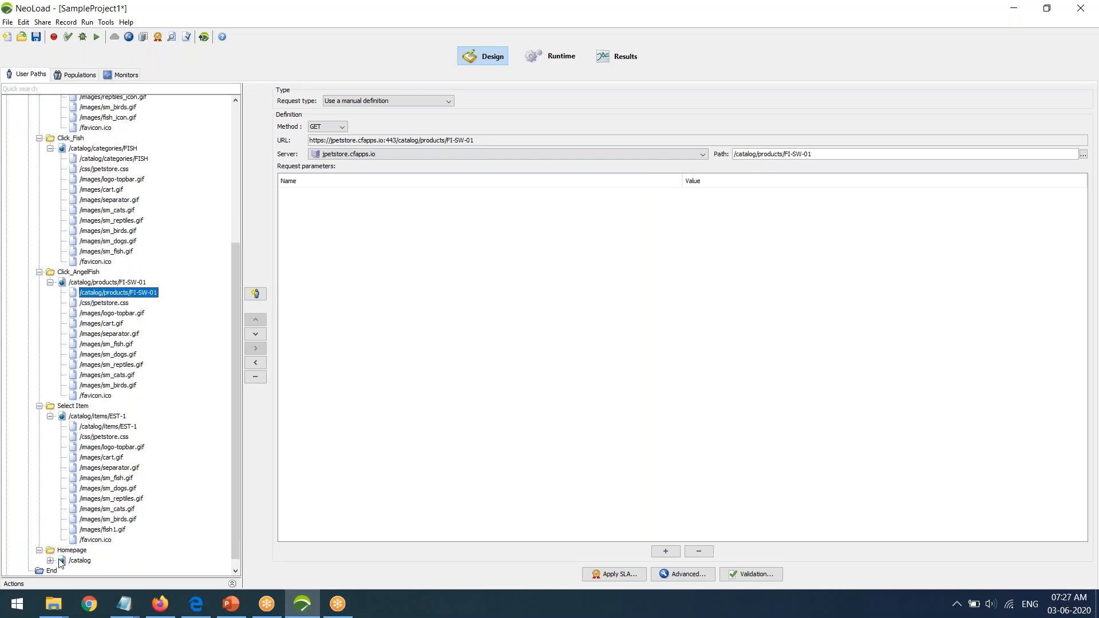
{"action": "left_click", "coordinate": [51, 561]}
{"action": "scroll", "coordinate": [169, 448], "scroll_direction": "down", "scroll_amount": 1}
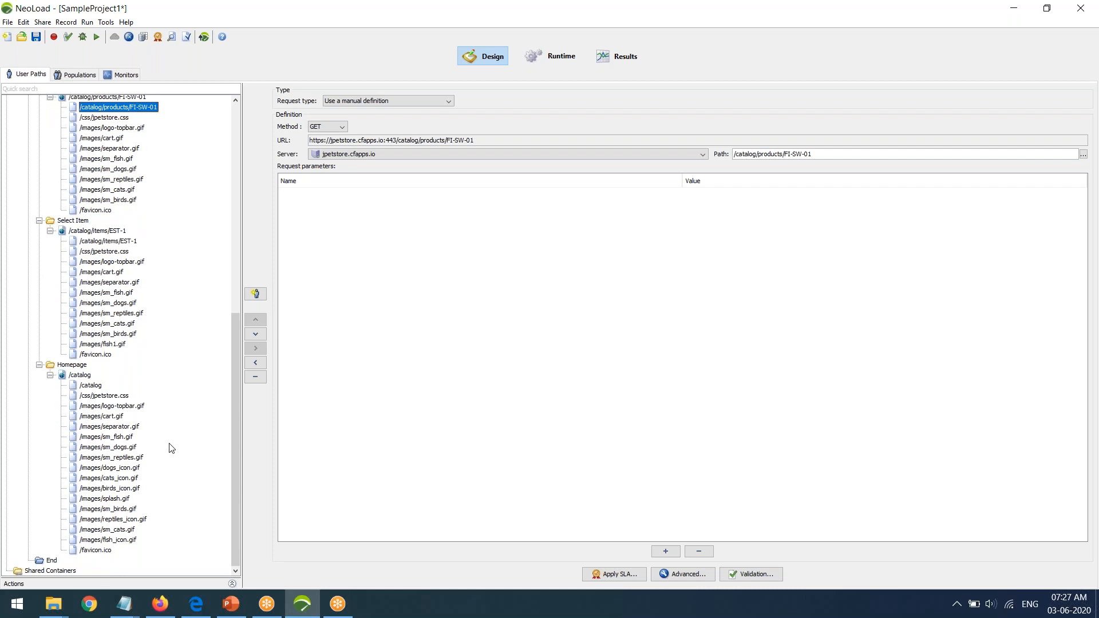
{"action": "left_click", "coordinate": [114, 396]}
{"action": "left_click", "coordinate": [100, 468]}
{"action": "scroll", "coordinate": [118, 458], "scroll_direction": "up", "scroll_amount": 13}
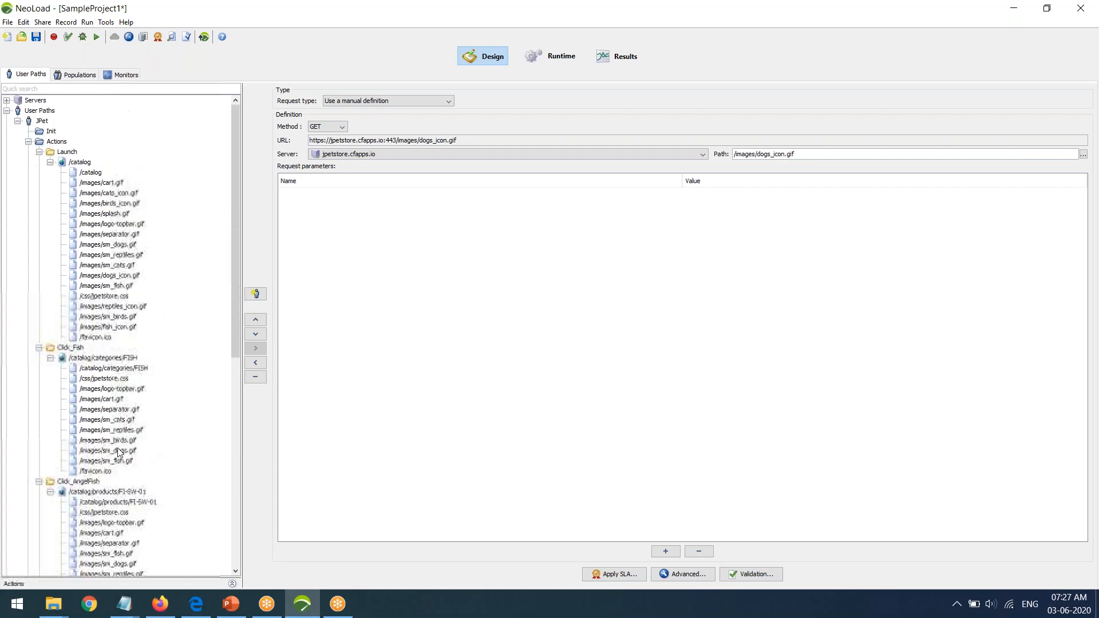
{"action": "scroll", "coordinate": [95, 432], "scroll_direction": "down", "scroll_amount": 12}
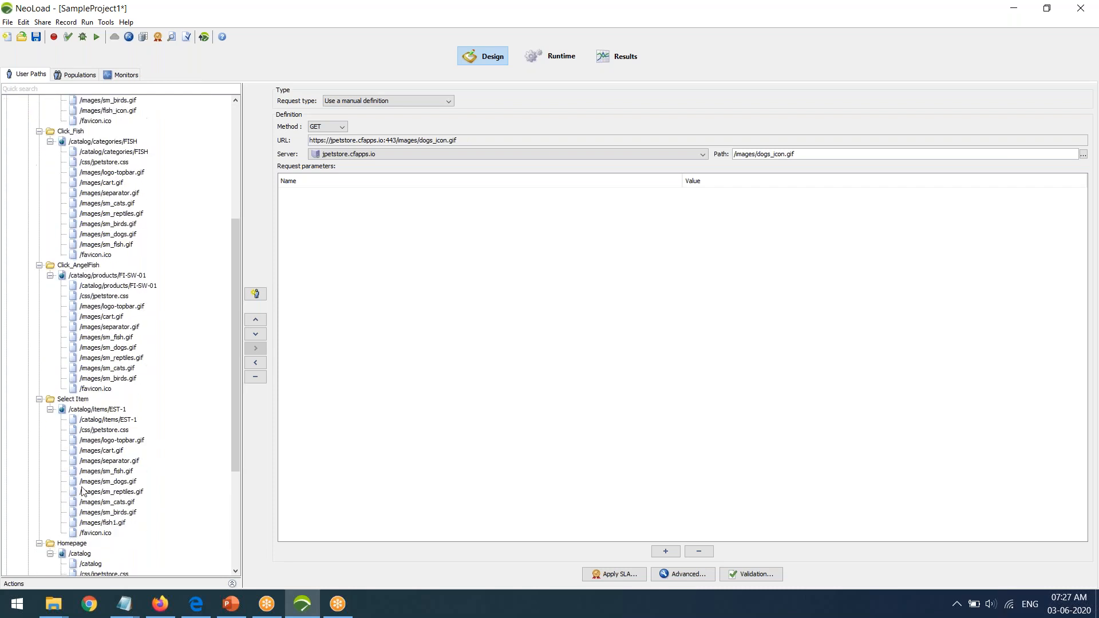
Collapse the request lists of the recorded pages under all five transactions in Actions
{"action": "left_click", "coordinate": [51, 399]}
{"action": "left_click", "coordinate": [51, 401]}
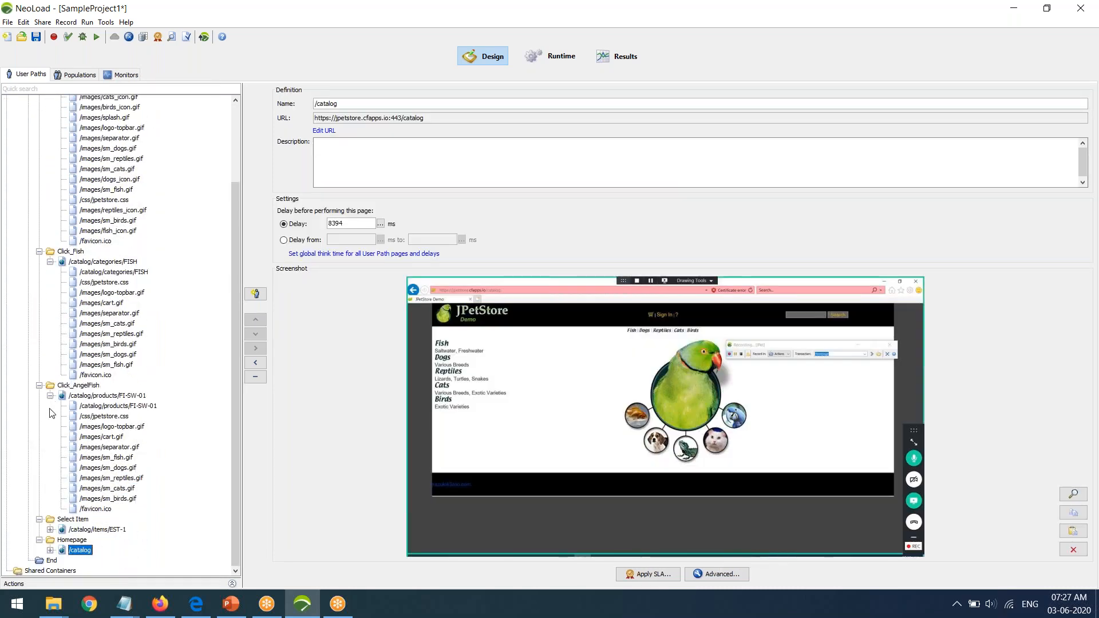
{"action": "left_click", "coordinate": [51, 399]}
{"action": "left_click", "coordinate": [50, 357]}
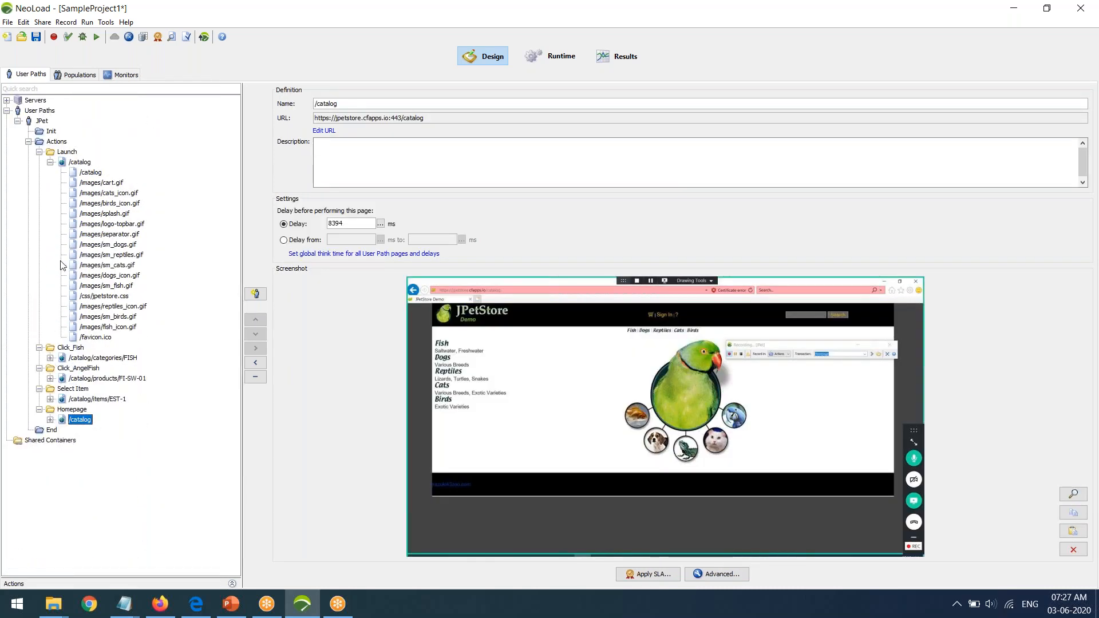
{"action": "left_click", "coordinate": [50, 162]}
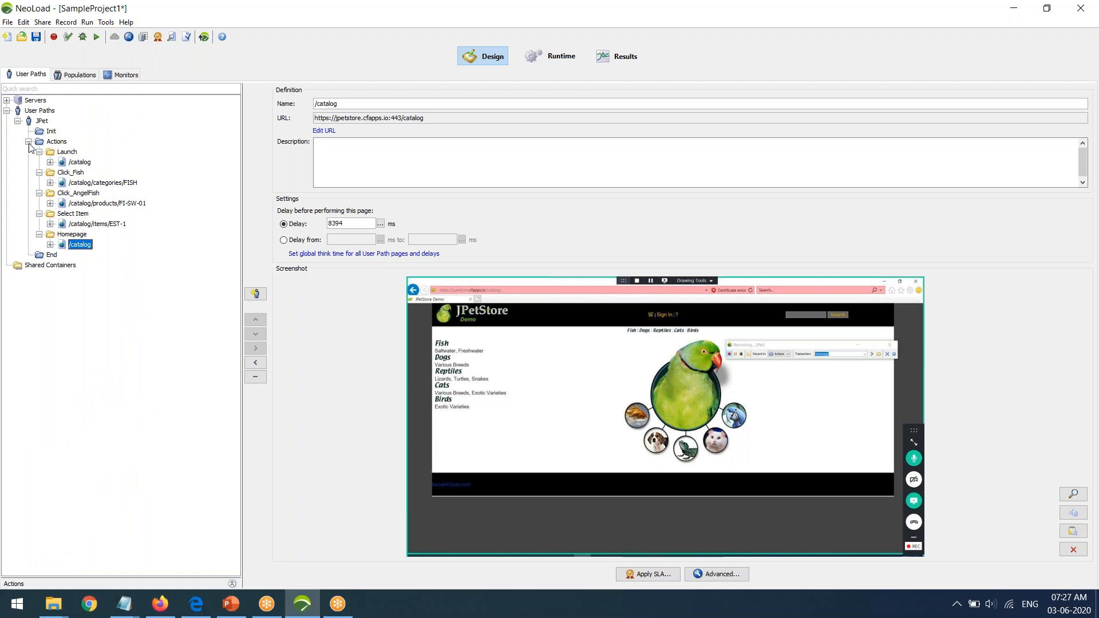
Open the validity check for the JPet user path and enlarge its window and results list
{"action": "left_click", "coordinate": [44, 121]}
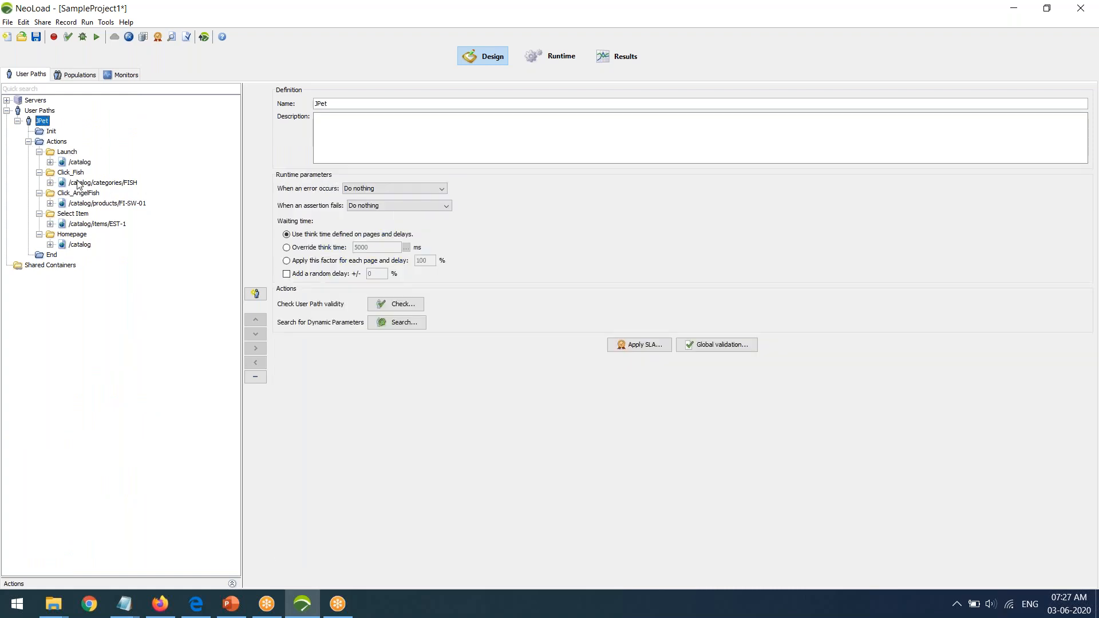
{"action": "left_click", "coordinate": [392, 307]}
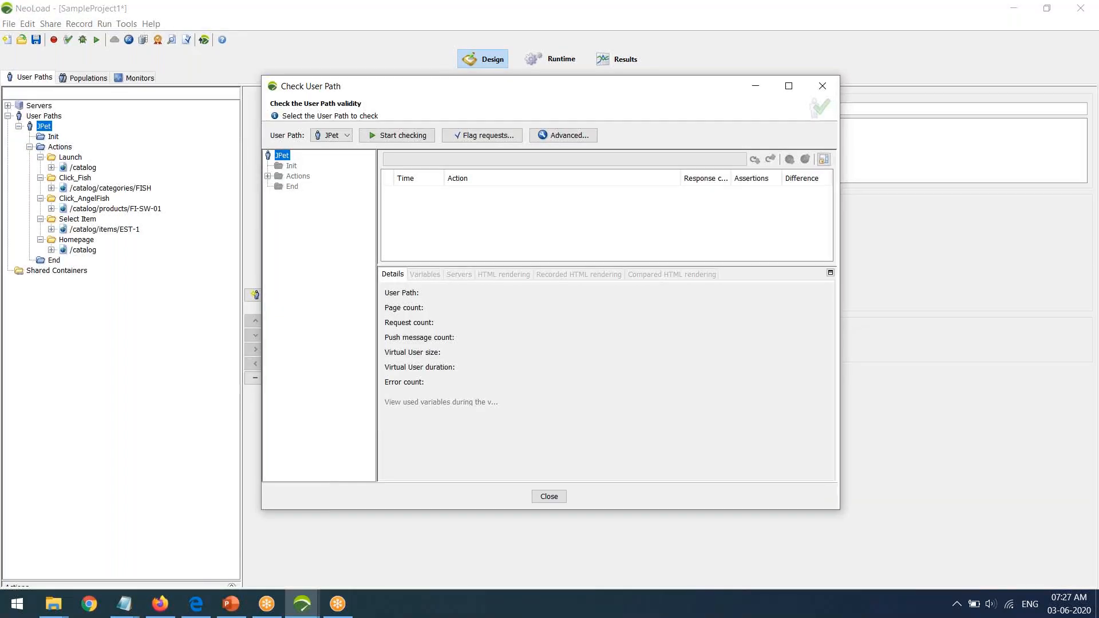
{"action": "left_click_drag", "start_coordinate": [843, 326], "coordinate": [963, 325]}
{"action": "left_click_drag", "start_coordinate": [668, 265], "coordinate": [668, 320]}
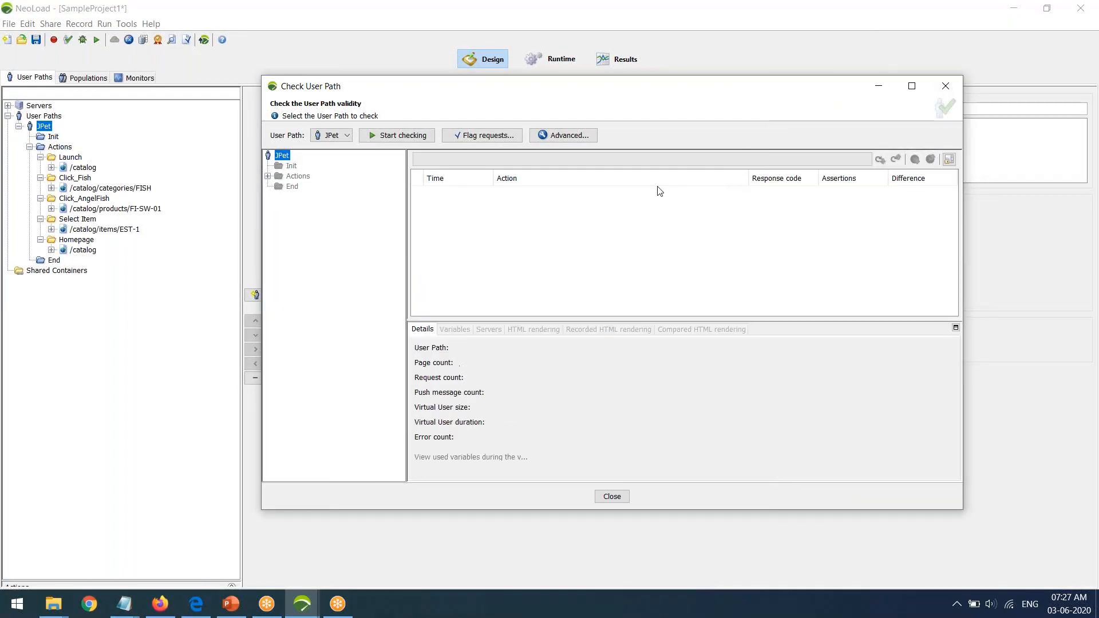
{"action": "mouse_move", "coordinate": [641, 91]}
{"action": "left_mouse_down"}
{"action": "mouse_move", "coordinate": [596, 118]}
{"action": "mouse_move", "coordinate": [664, 122]}
{"action": "mouse_move", "coordinate": [628, 101]}
{"action": "left_mouse_up"}
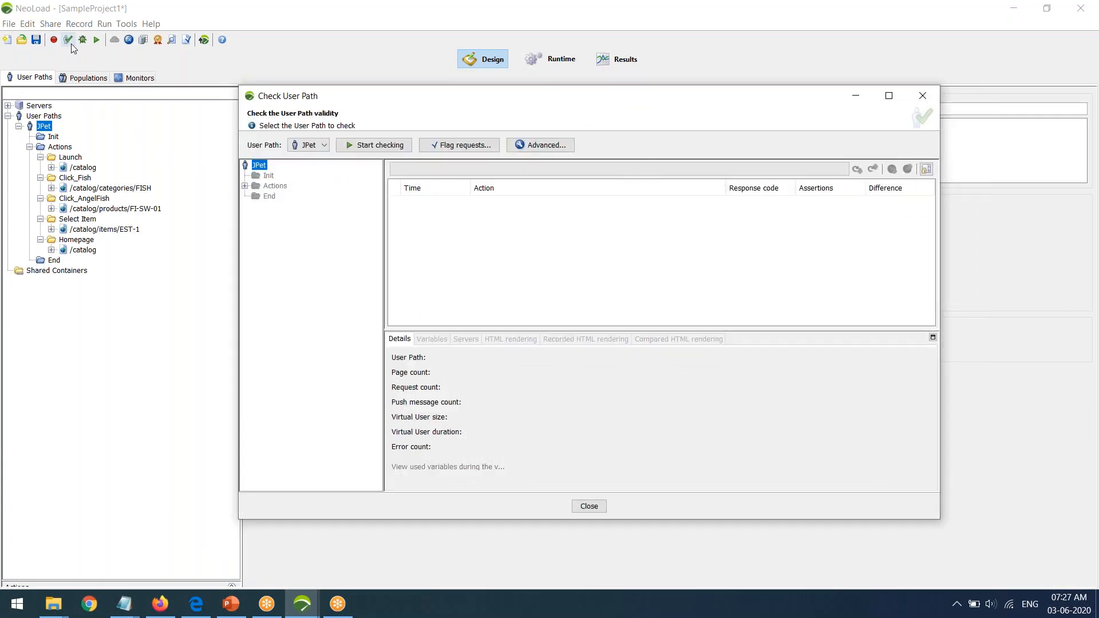
Set cache handling to New user in the check's advanced parameters
{"action": "left_click", "coordinate": [562, 150]}
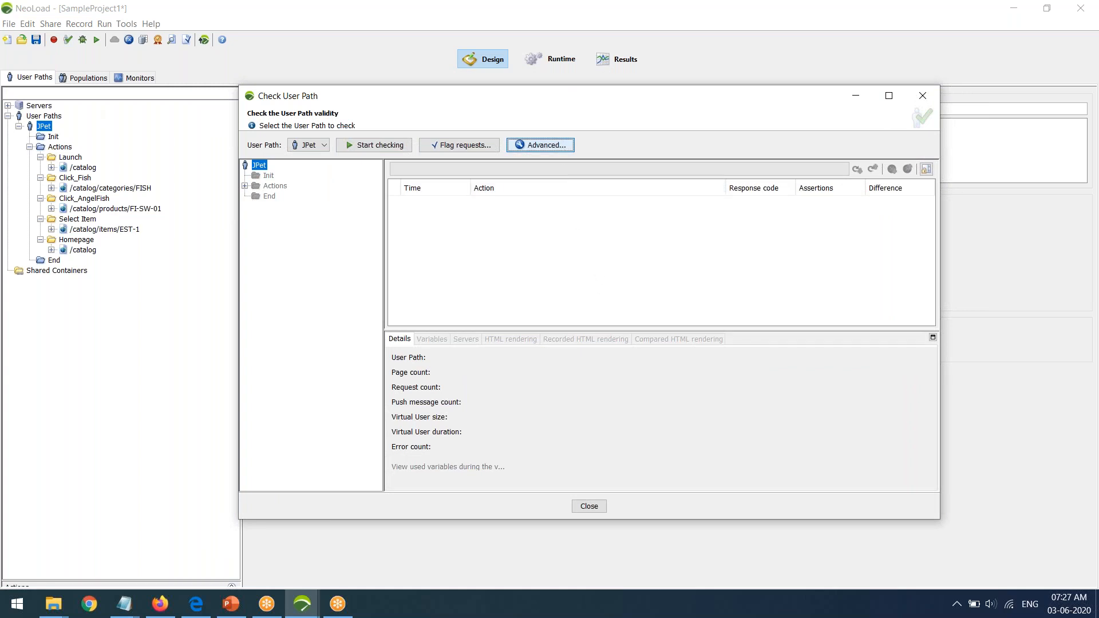
{"action": "left_click_drag", "start_coordinate": [569, 159], "coordinate": [653, 184]}
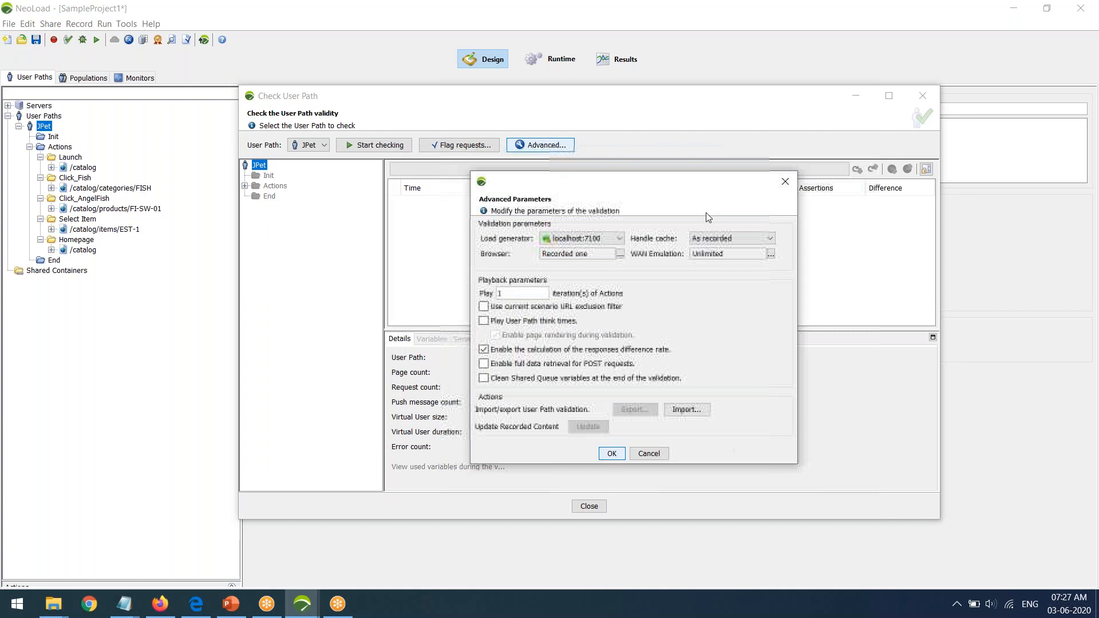
{"action": "left_click", "coordinate": [730, 238]}
{"action": "left_click", "coordinate": [722, 261]}
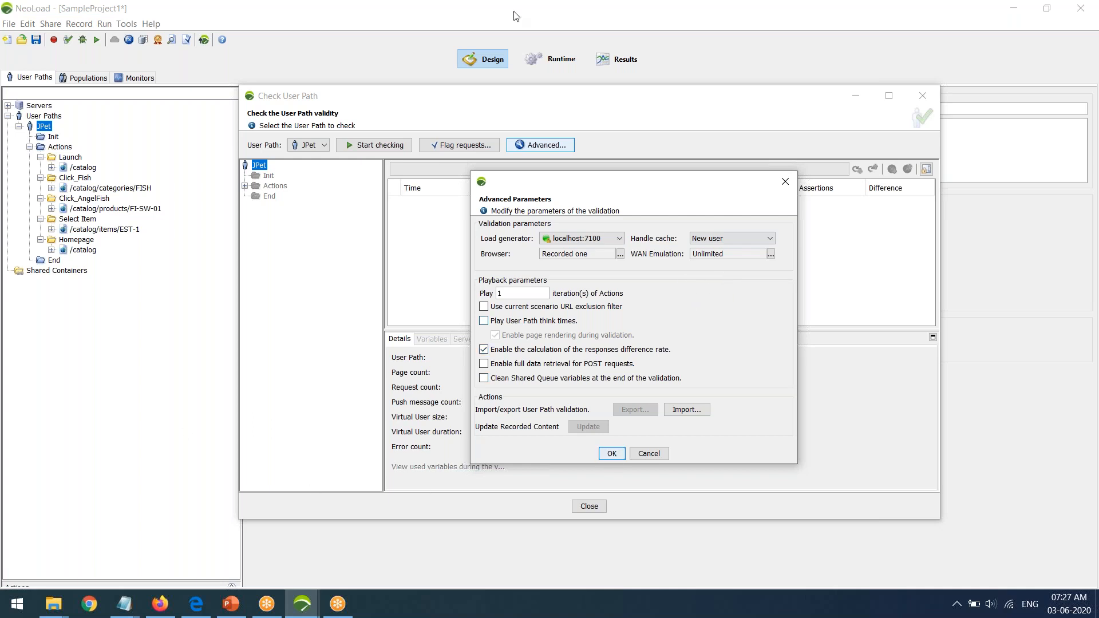
{"action": "left_click", "coordinate": [619, 458]}
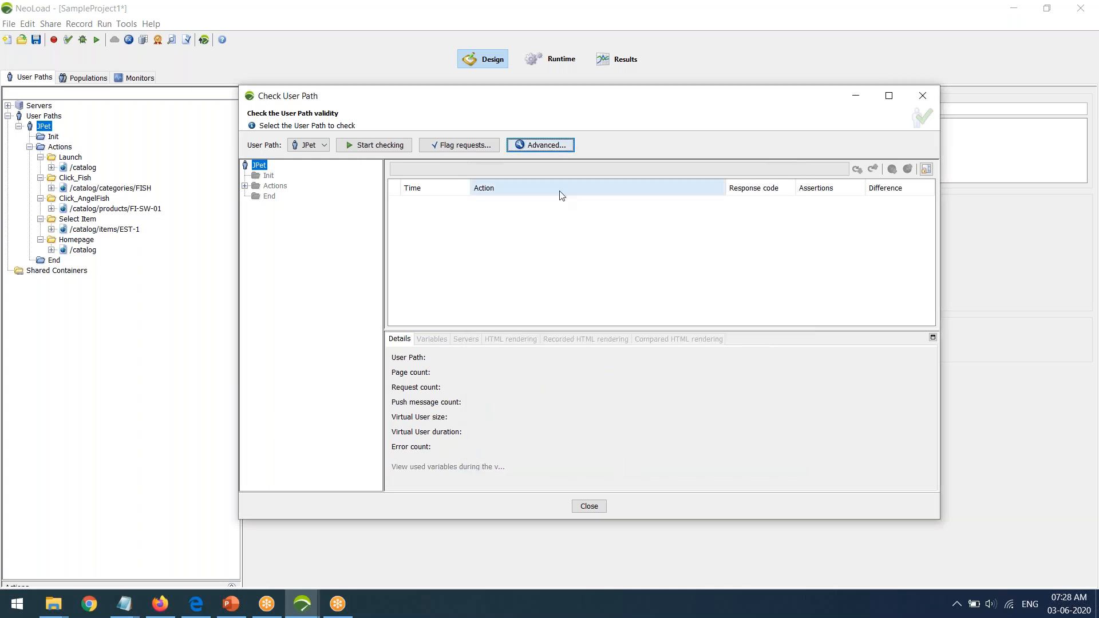
Start checking the JPet user path and enlarge the check window and its results list
{"action": "left_click", "coordinate": [374, 144]}
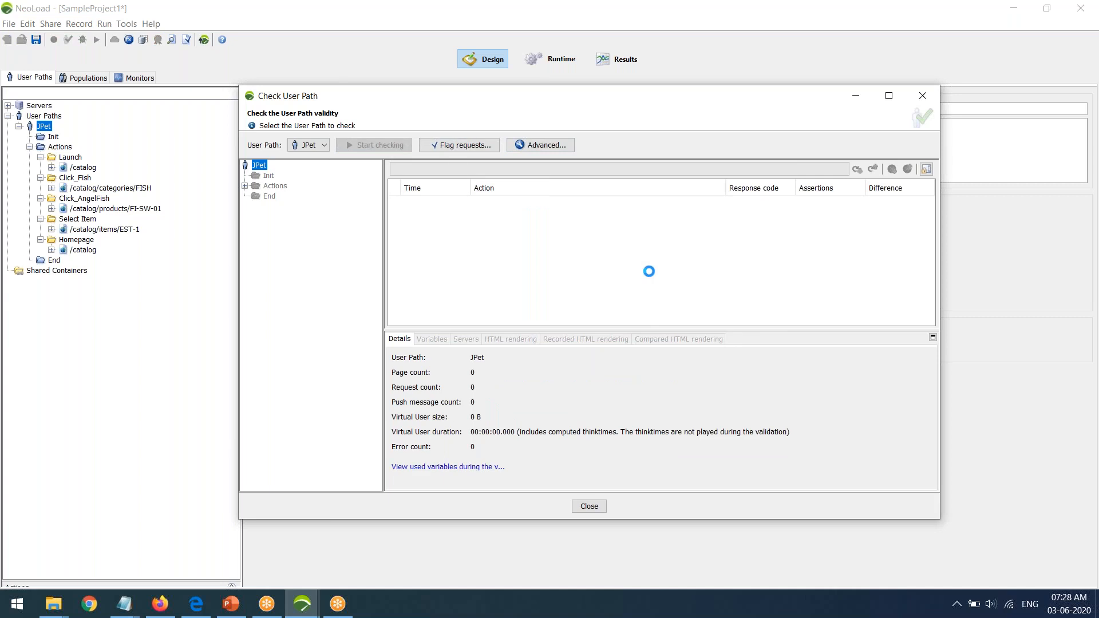
{"action": "left_click_drag", "start_coordinate": [785, 98], "coordinate": [754, 85]}
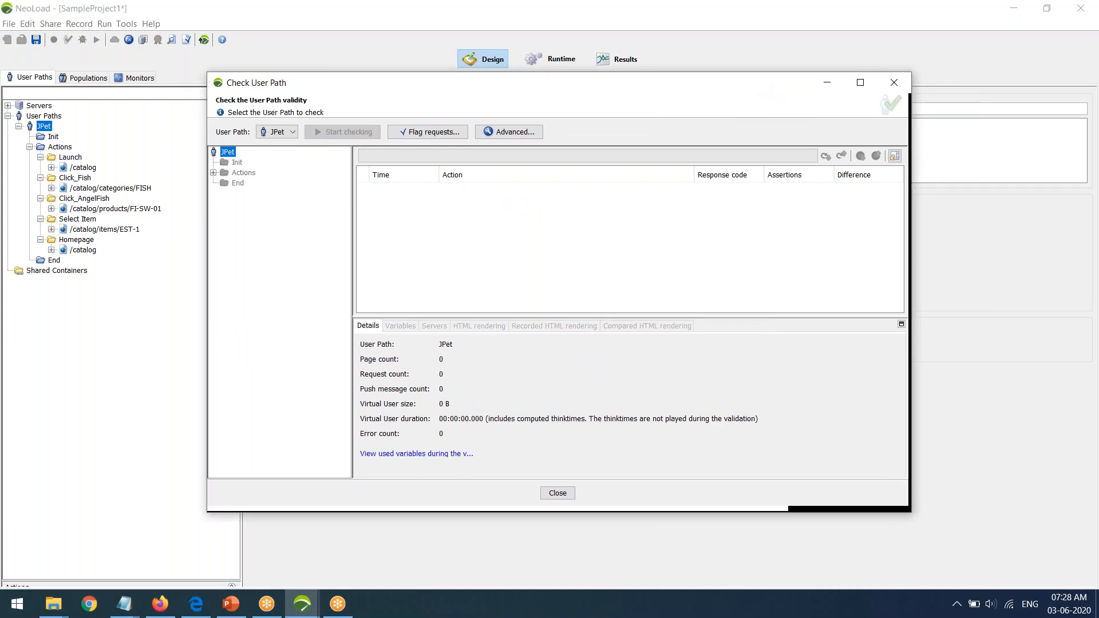
{"action": "left_click_drag", "start_coordinate": [908, 505], "coordinate": [1027, 575]}
{"action": "left_click_drag", "start_coordinate": [738, 86], "coordinate": [696, 51]}
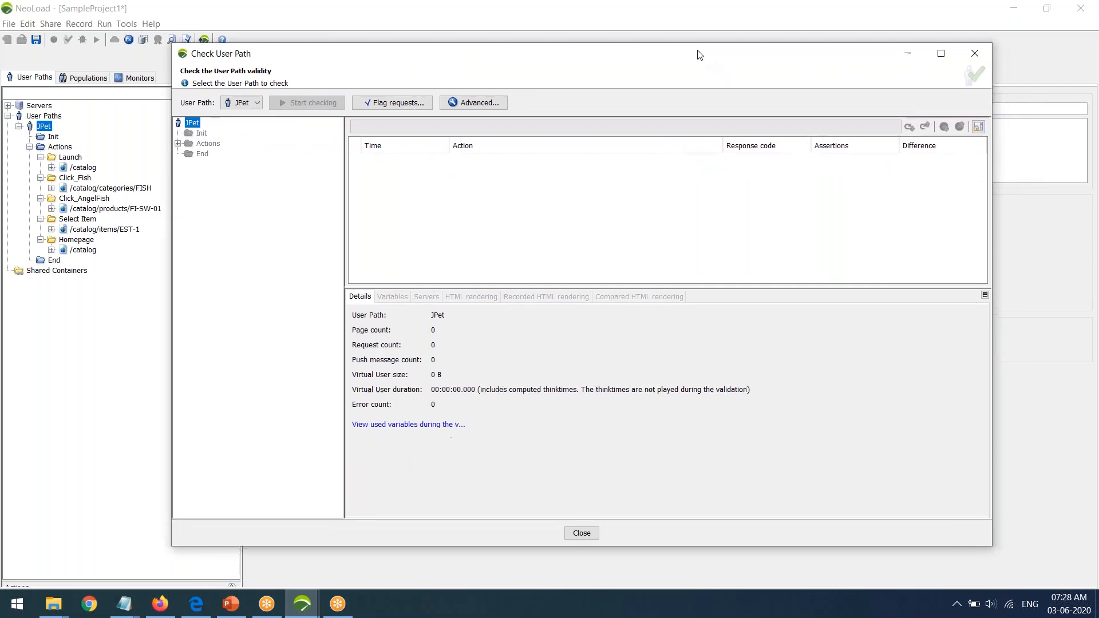
{"action": "left_click_drag", "start_coordinate": [663, 291], "coordinate": [668, 328]}
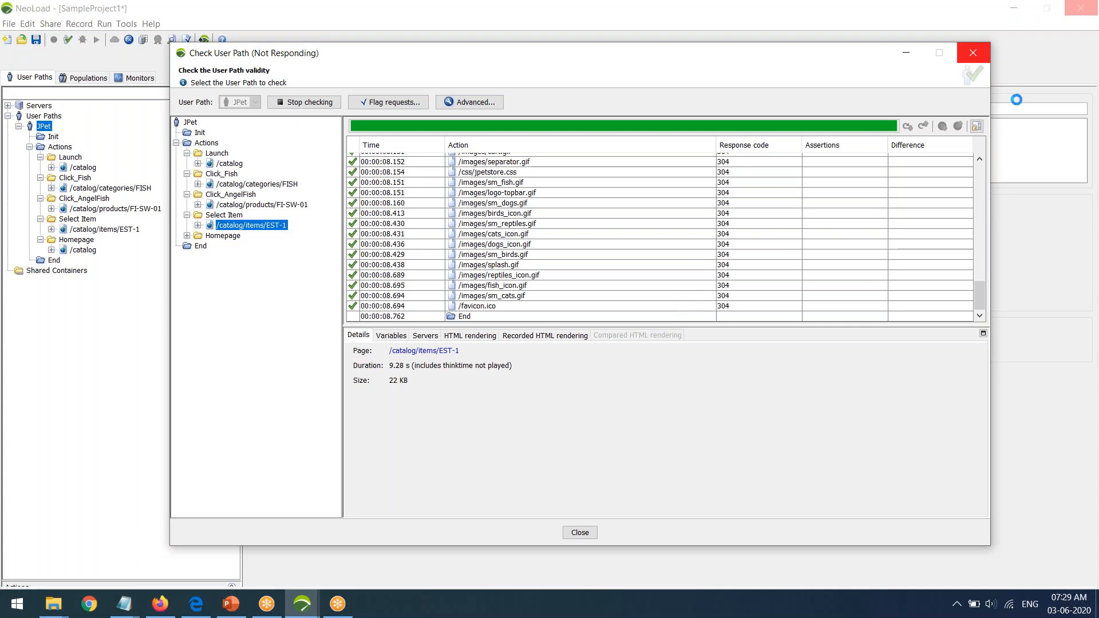
Force the unresponsive NeoLoad program to close
{"action": "left_click", "coordinate": [973, 58]}
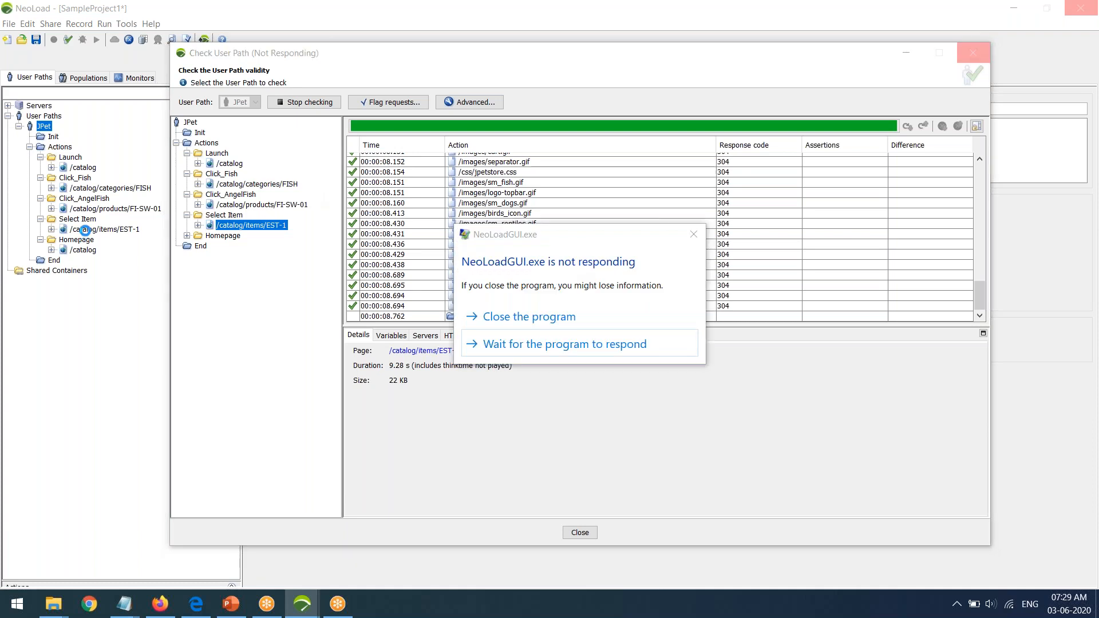
{"action": "left_click", "coordinate": [542, 318]}
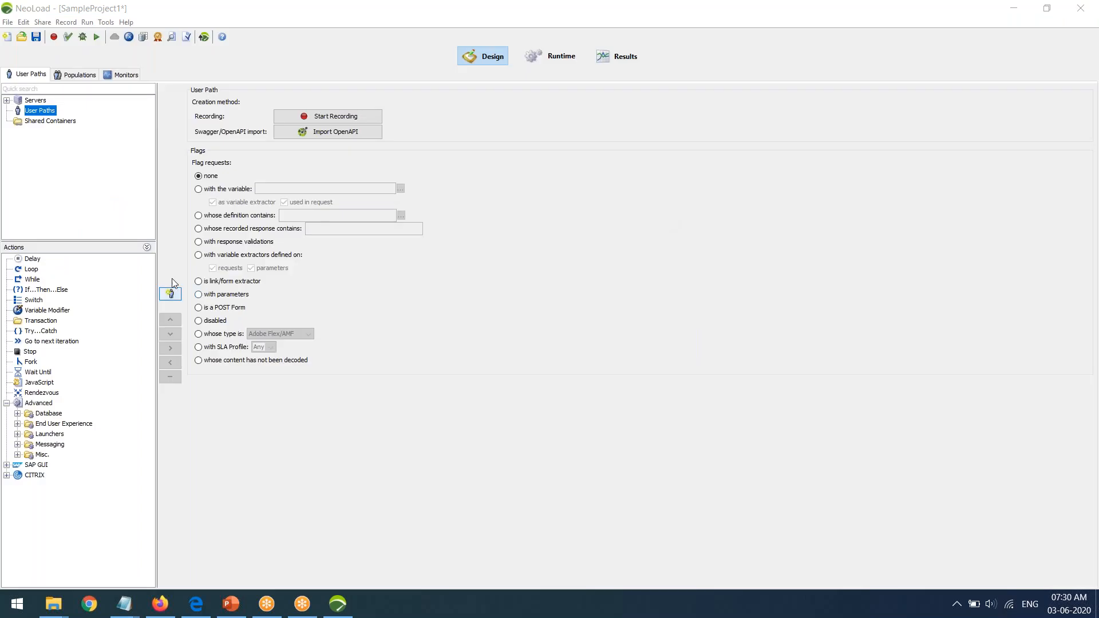
Collapse the list of available actions and open the settings for a new user path recording
{"action": "left_click", "coordinate": [147, 247]}
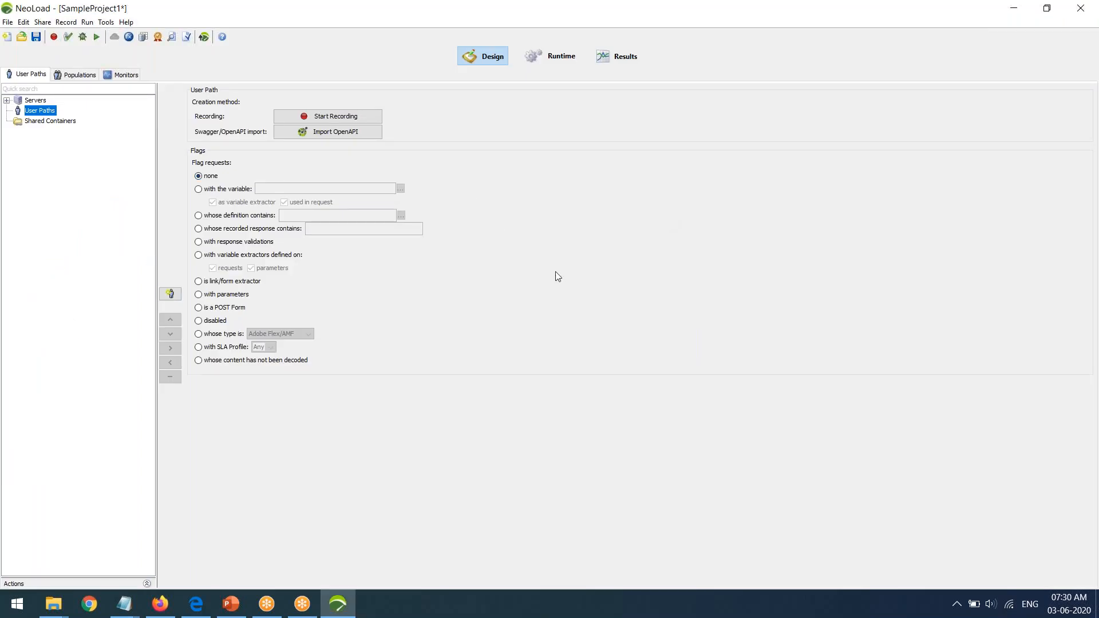
{"action": "left_click", "coordinate": [339, 122]}
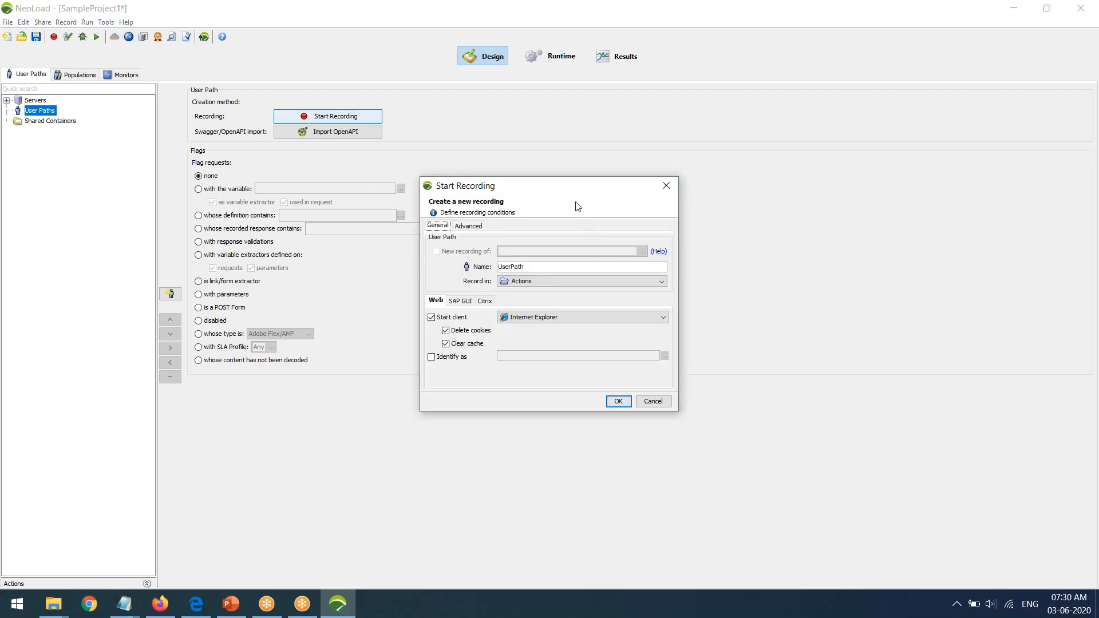
{"action": "left_click_drag", "start_coordinate": [573, 189], "coordinate": [599, 188]}
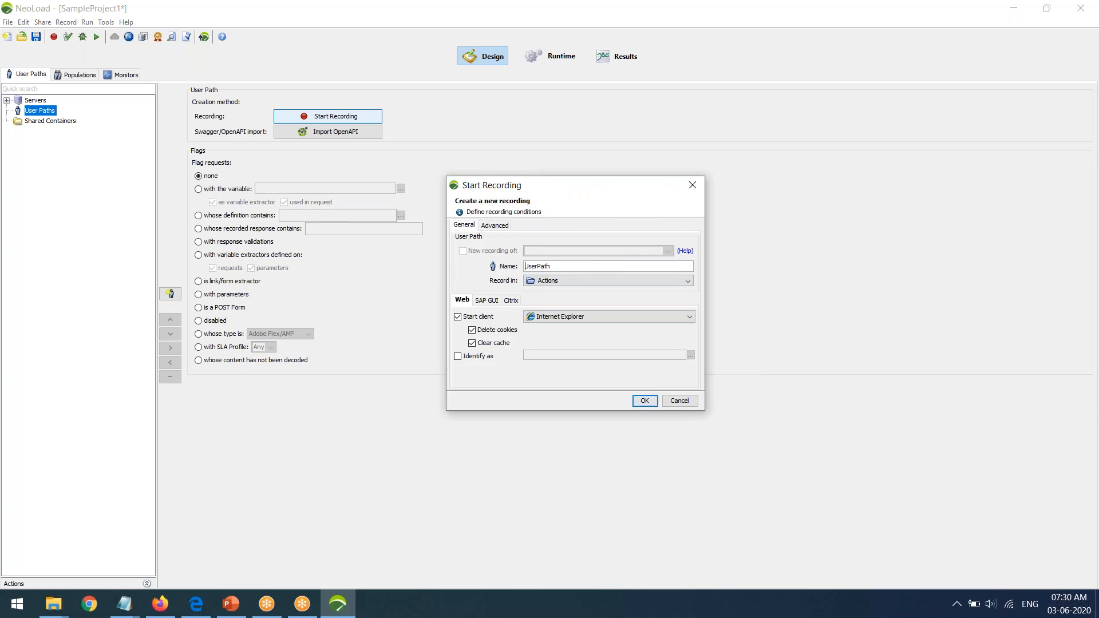
{"action": "double_click", "coordinate": [569, 266]}
Switch to Edge and review the topics in the NeoLoad Course Content PDF, then minimize it
{"action": "left_click", "coordinate": [198, 605]}
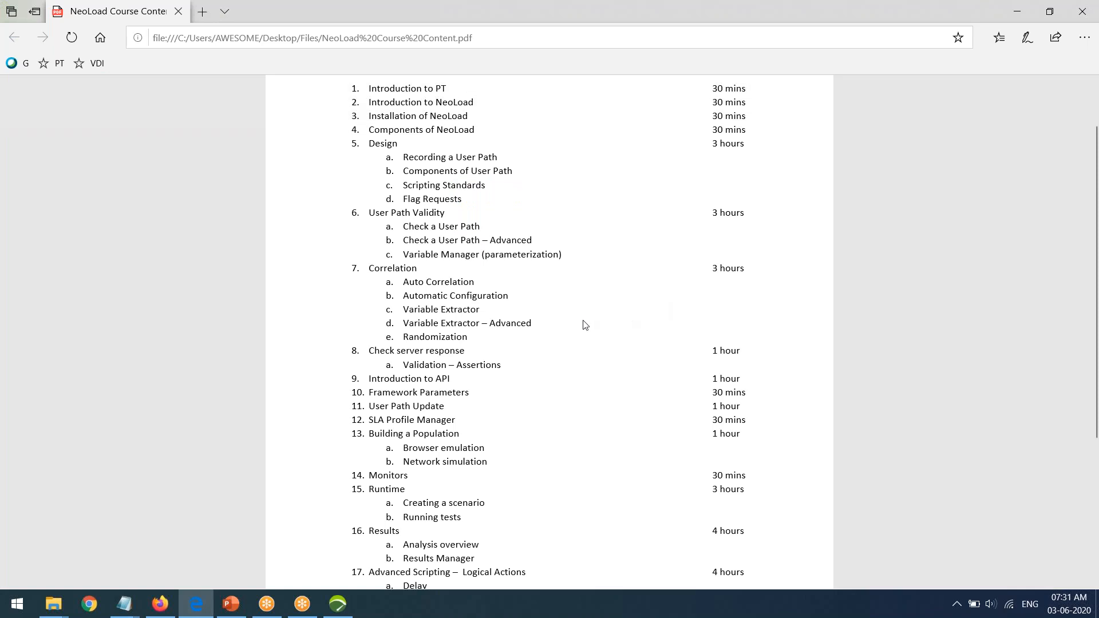
{"action": "scroll", "coordinate": [573, 316], "scroll_direction": "down", "scroll_amount": 3}
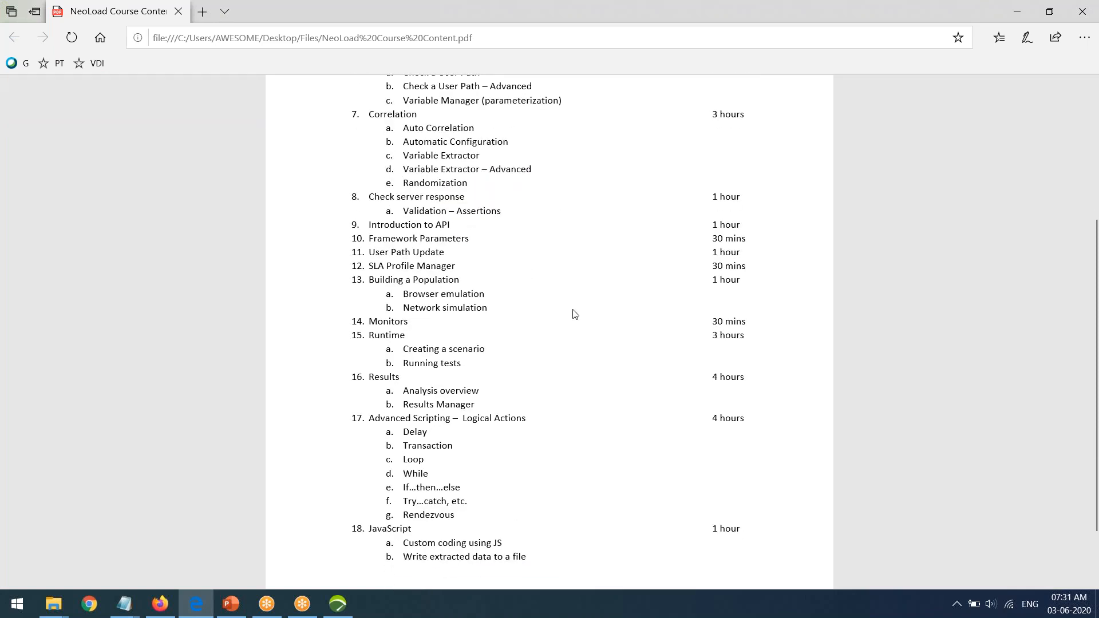
{"action": "scroll", "coordinate": [574, 314], "scroll_direction": "up", "scroll_amount": 2}
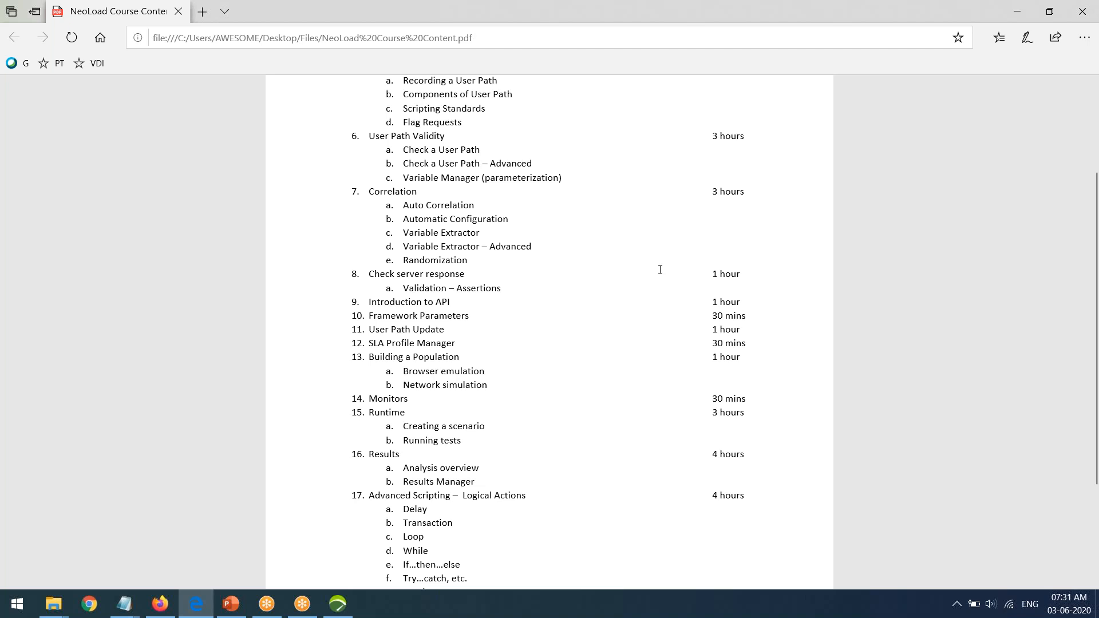
{"action": "left_click", "coordinate": [1017, 13]}
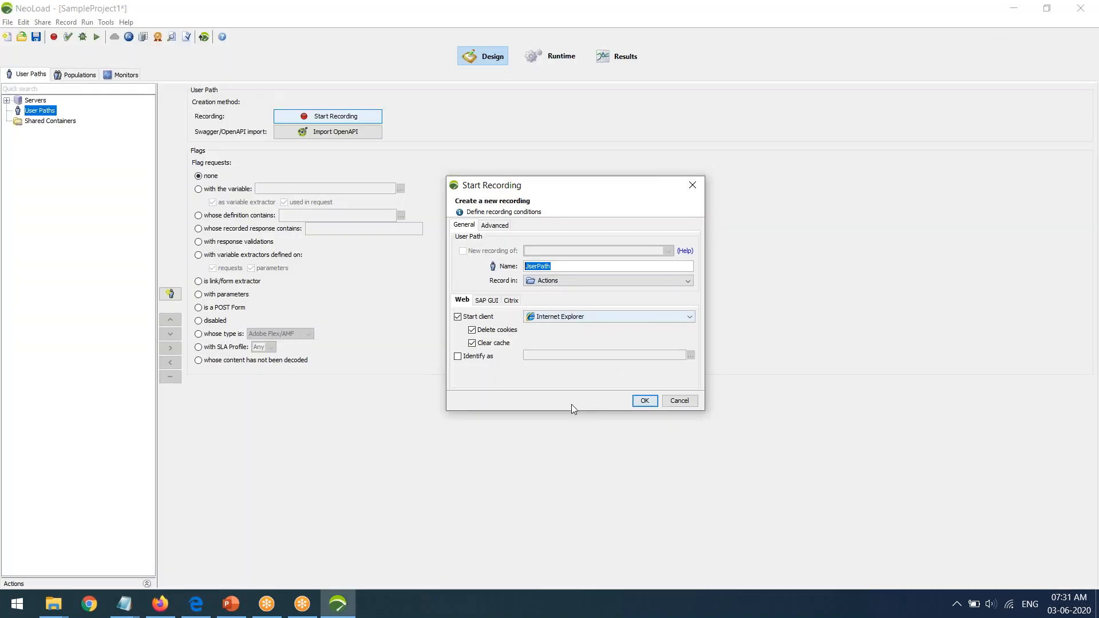
Start recording UserPath in Internet Explorer and name the first transaction Launch
{"action": "left_click", "coordinate": [647, 405]}
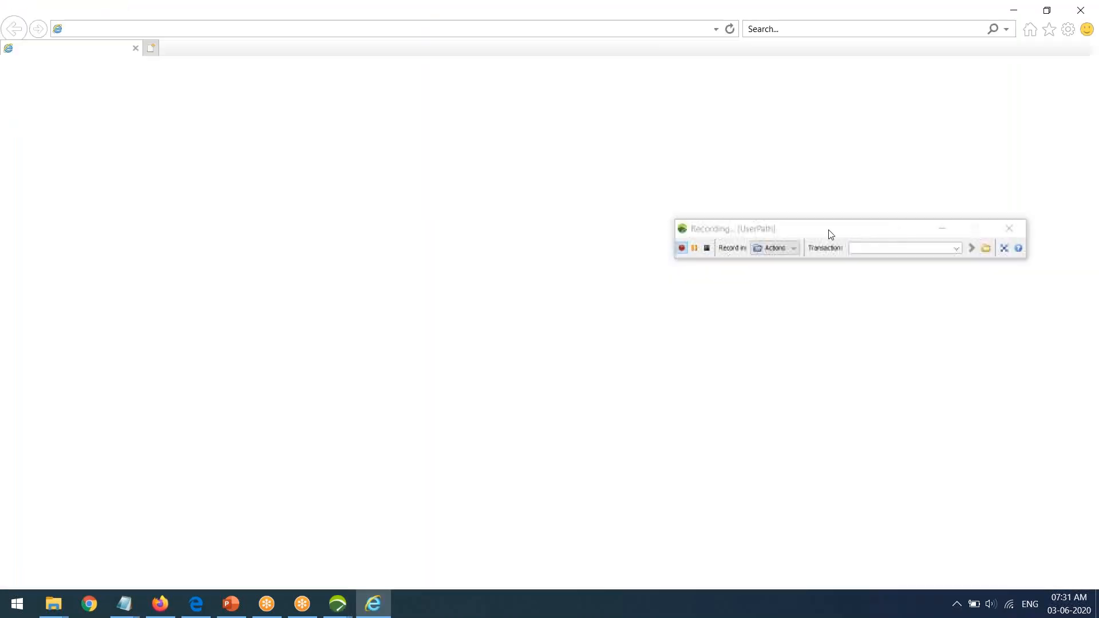
{"action": "type", "text": "Launch"}
{"action": "key", "text": "Return"}
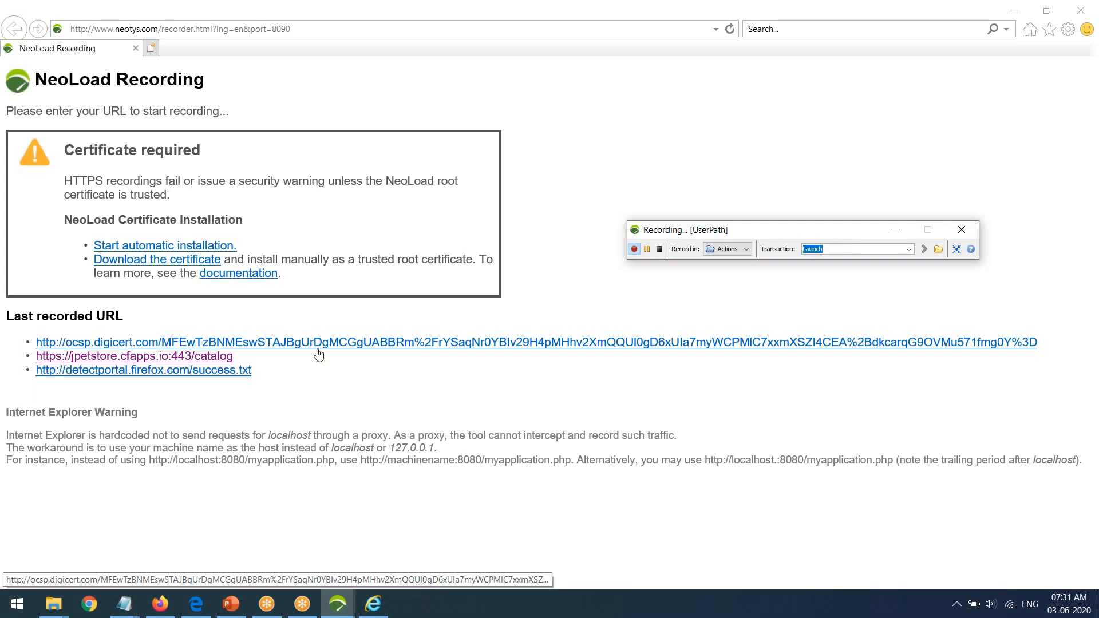
Load the last recorded JPetStore catalog URL and continue past the site security warning
{"action": "left_click", "coordinate": [211, 356]}
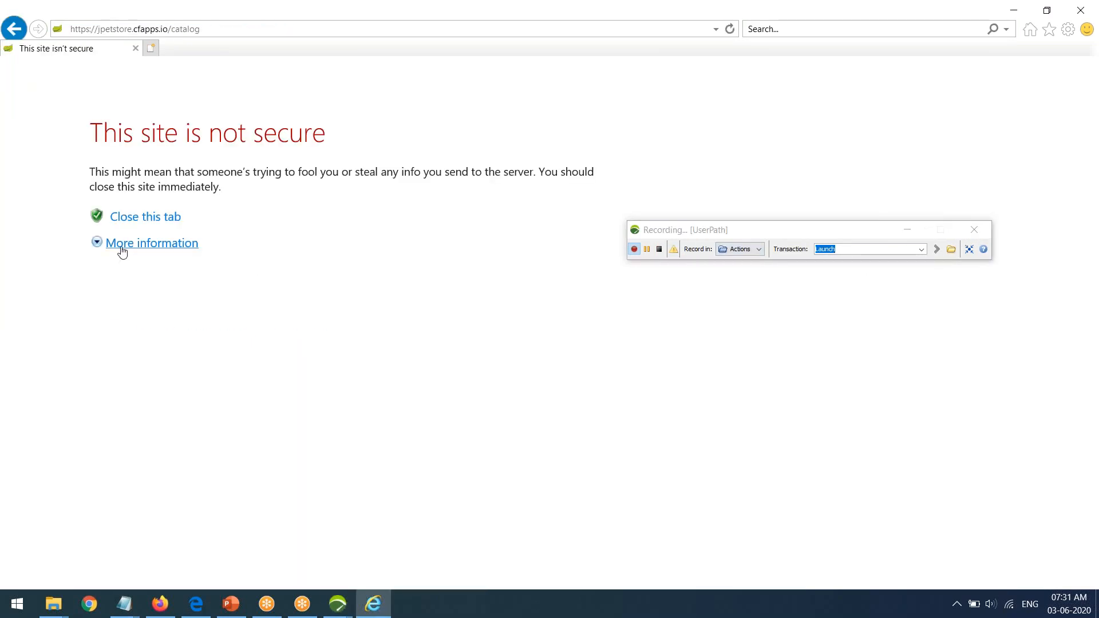
{"action": "left_click", "coordinate": [122, 252]}
{"action": "left_click", "coordinate": [226, 334]}
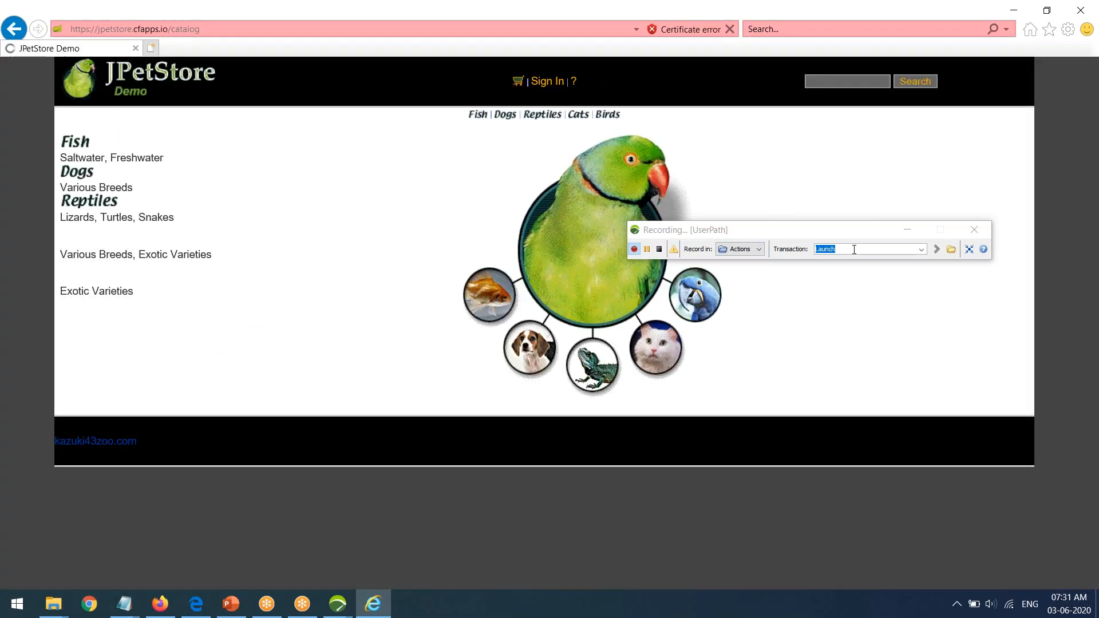
Name the next recorded transaction Click Fish and open the Fish category in JPetStore
{"action": "type", "text": "Click Fish"}
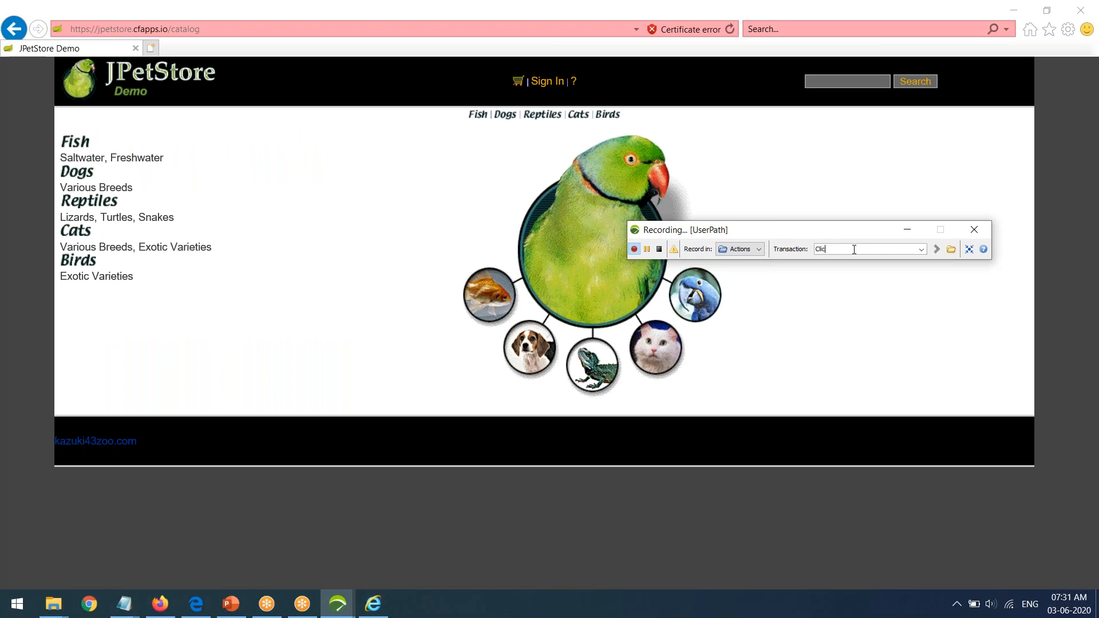
{"action": "key", "text": "Return"}
{"action": "type", "text": "Click Fish"}
{"action": "left_click", "coordinate": [79, 145]}
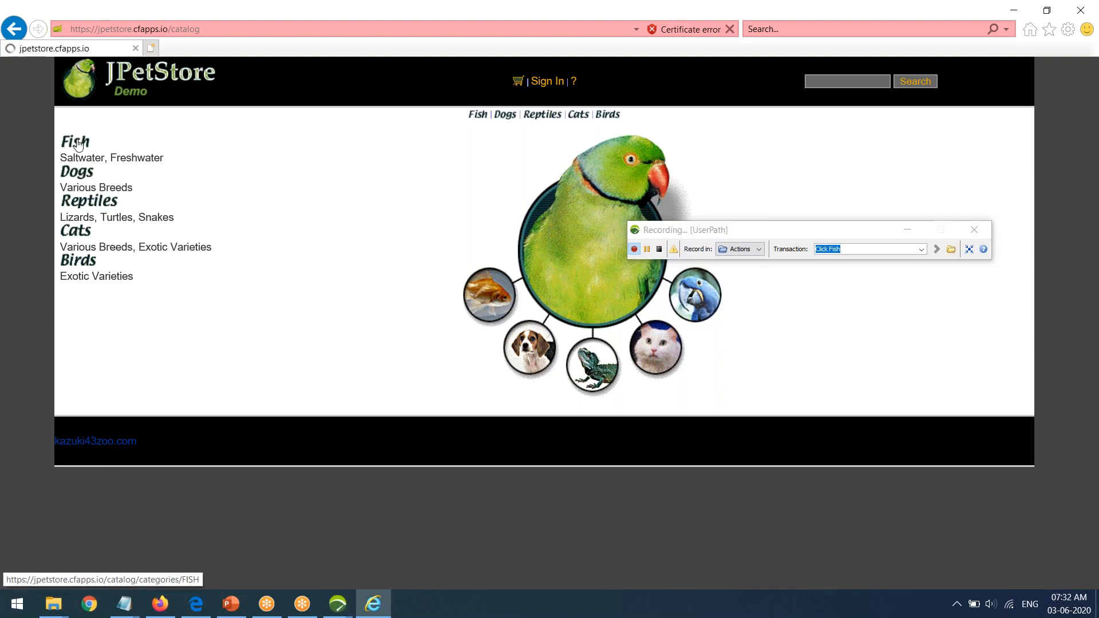
Name the next transaction Click AngelFish and open the Angelfish product FI-SW-01
{"action": "left_click", "coordinate": [869, 251]}
{"action": "type", "text": "Click Angelis"}
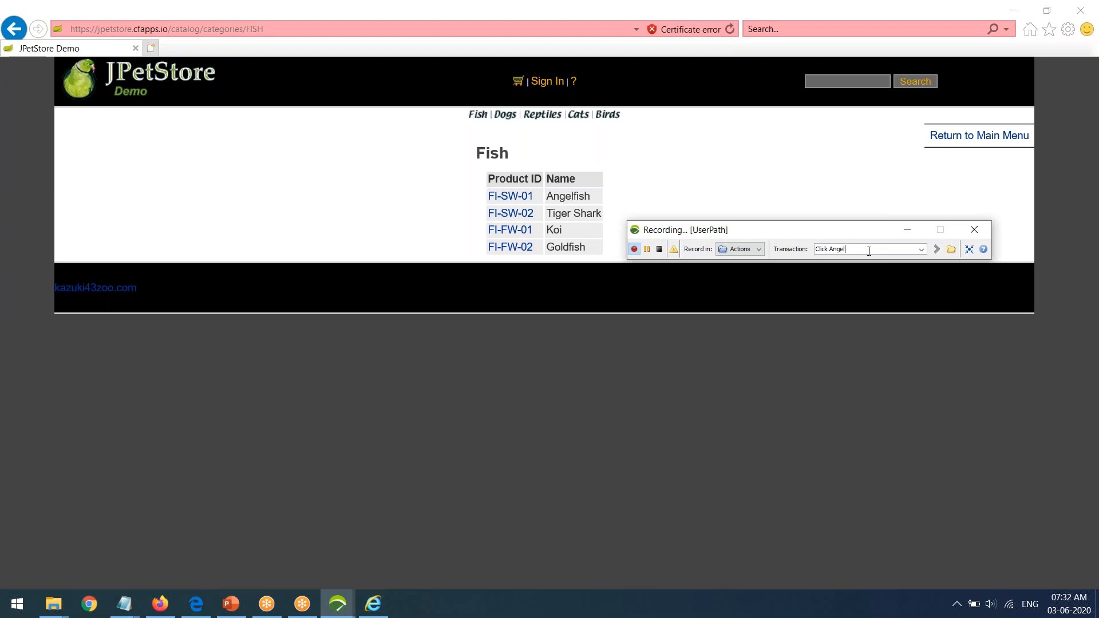
{"action": "key", "text": "BackSpace"}
{"action": "key", "text": "BackSpace"}
{"action": "type", "text": "Fish"}
{"action": "key", "text": "Return"}
{"action": "left_click", "coordinate": [509, 196]}
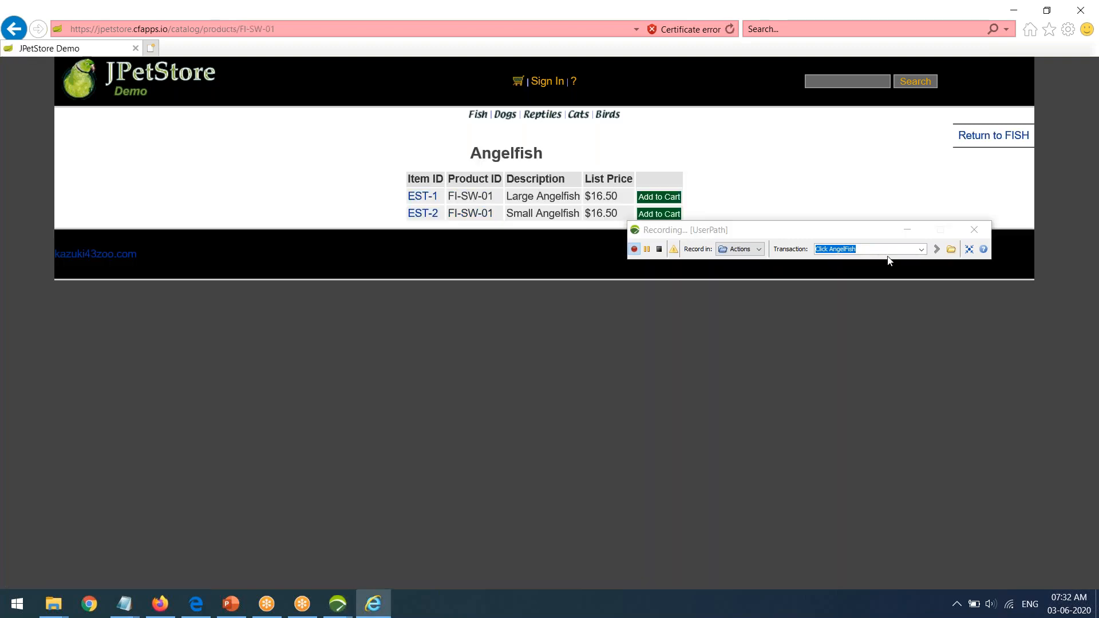
Name the next transaction Select Item and open the Large Angelfish item EST-1
{"action": "left_click", "coordinate": [878, 249]}
{"action": "type", "text": "Select Item"}
{"action": "key", "text": "Return"}
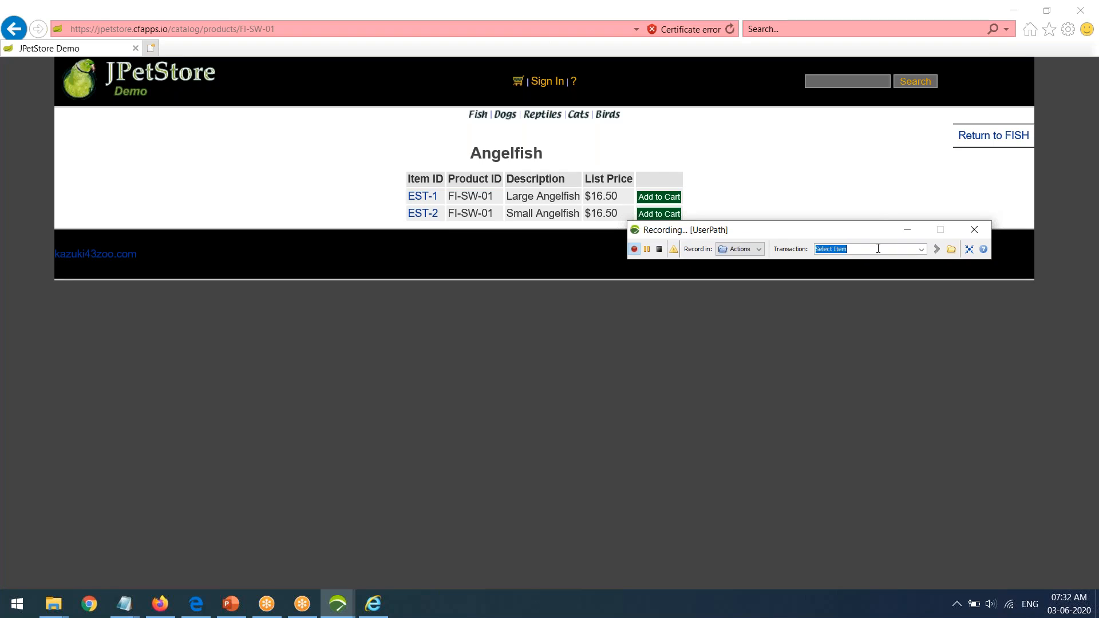
{"action": "left_click", "coordinate": [418, 198]}
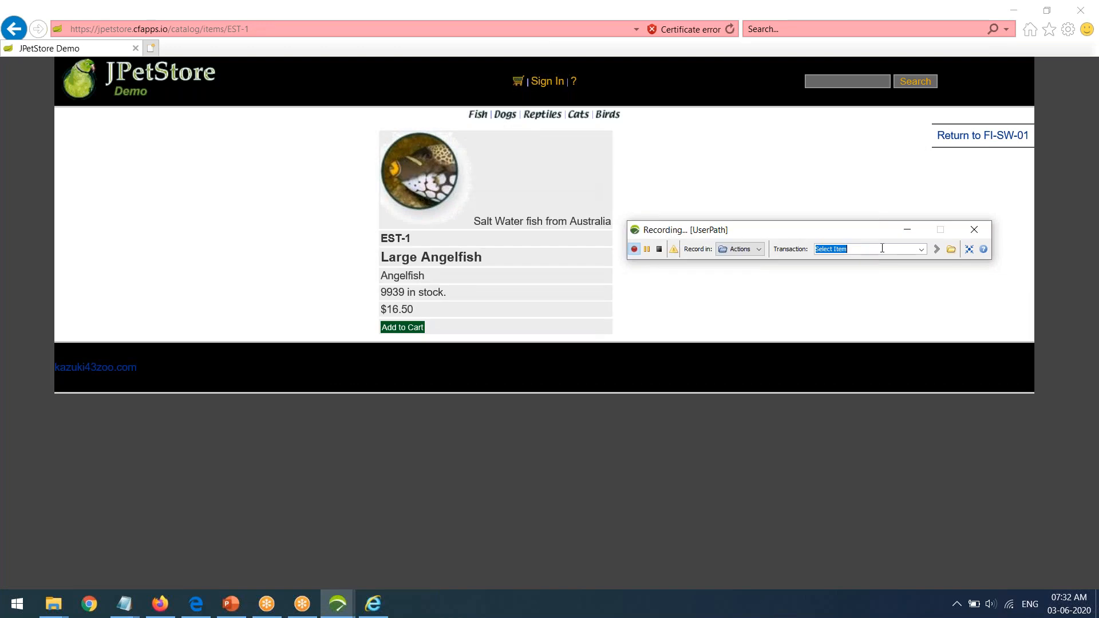
Name the next transaction Homepage and return to the JPetStore main catalog page through its logo
{"action": "type", "text": "Homepage"}
{"action": "key", "text": "Return"}
{"action": "left_click", "coordinate": [148, 78]}
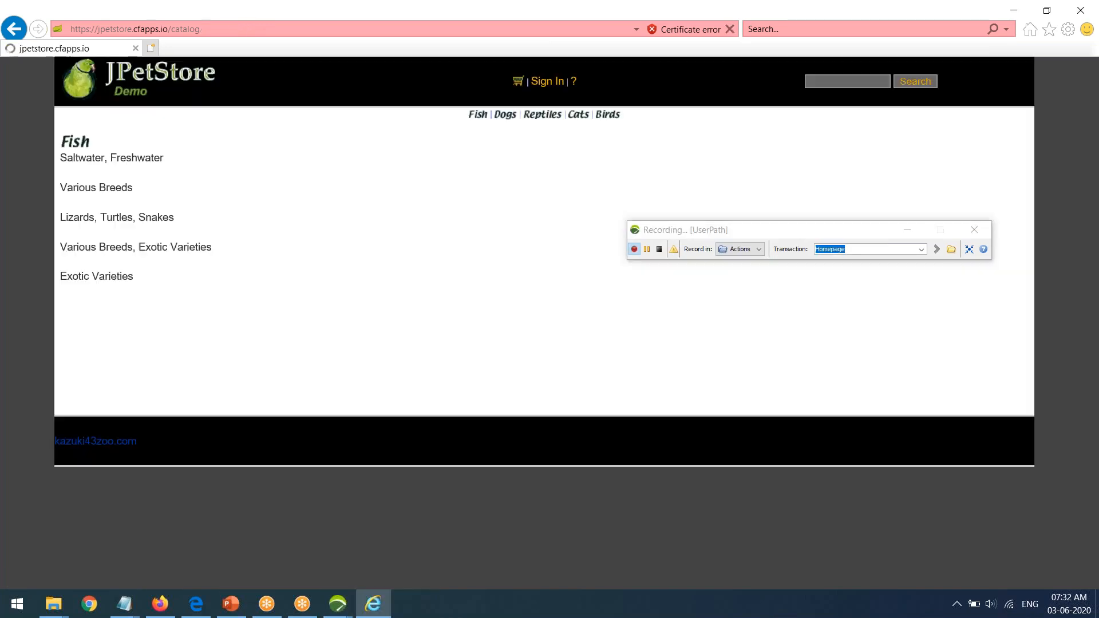
Stop the recording, finish the post-recording wizard with the jpetstore.cfapps.io host, and expand UserPath down to its Actions transactions
{"action": "left_click", "coordinate": [658, 249]}
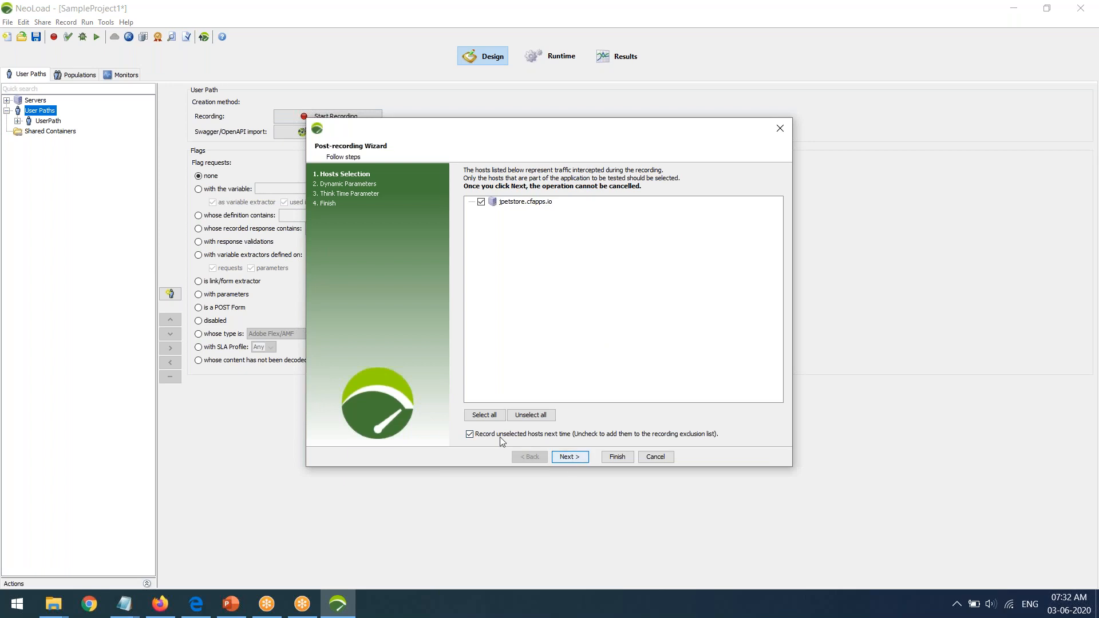
{"action": "left_click", "coordinate": [617, 457]}
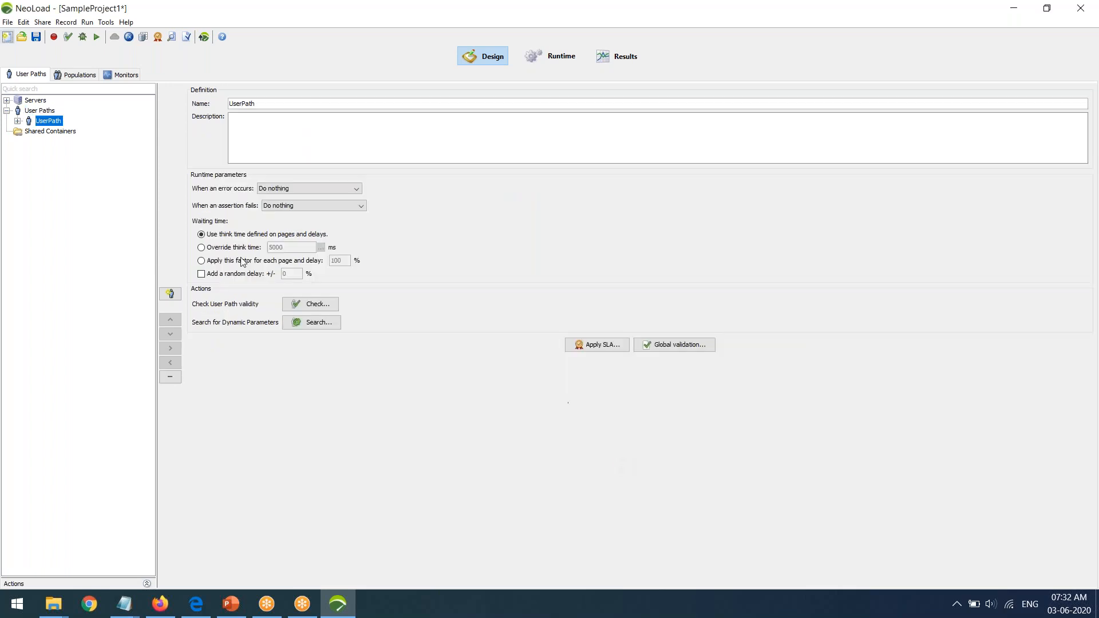
{"action": "double_click", "coordinate": [52, 121]}
{"action": "double_click", "coordinate": [54, 142]}
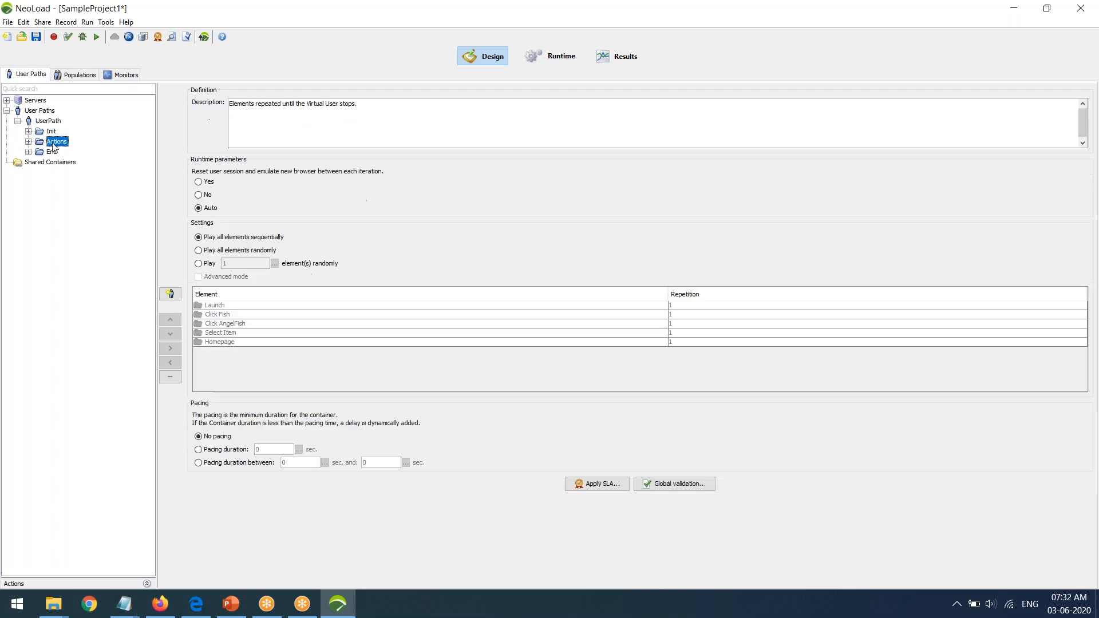
Open the maximized user path check for UserPath and set its advanced cache handling to New user
{"action": "left_click", "coordinate": [68, 38]}
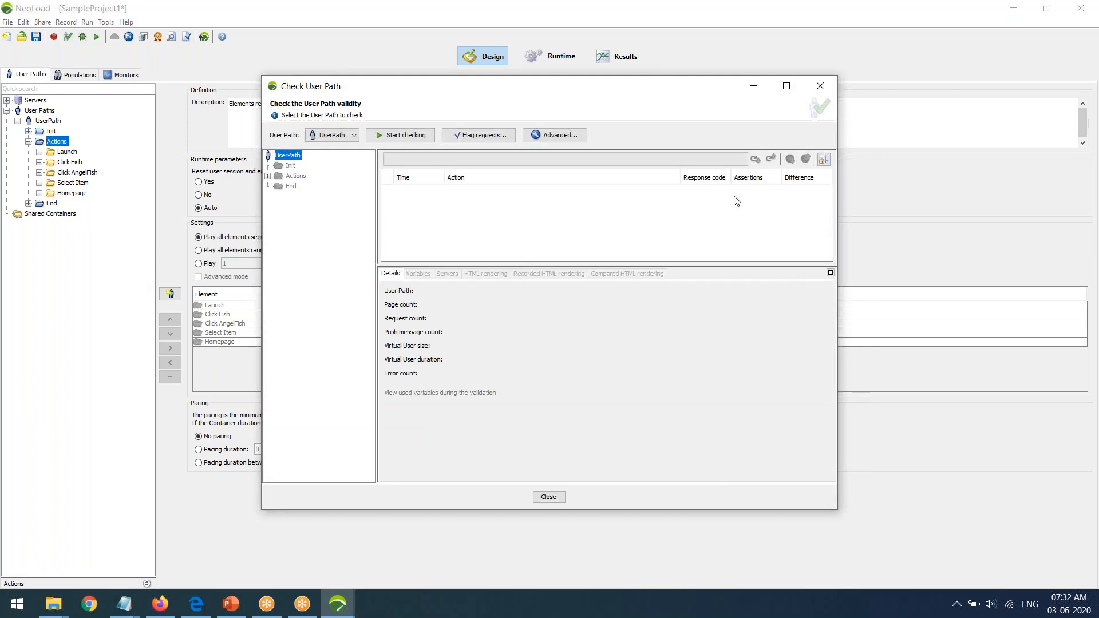
{"action": "left_click_drag", "start_coordinate": [840, 509], "coordinate": [912, 532]}
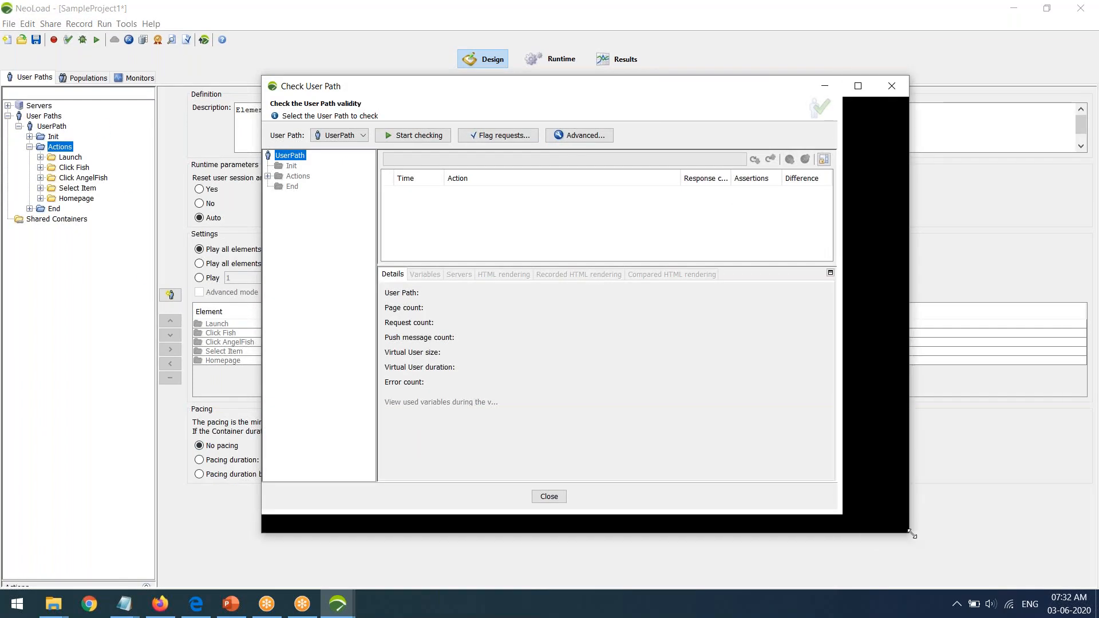
{"action": "left_click", "coordinate": [859, 86]}
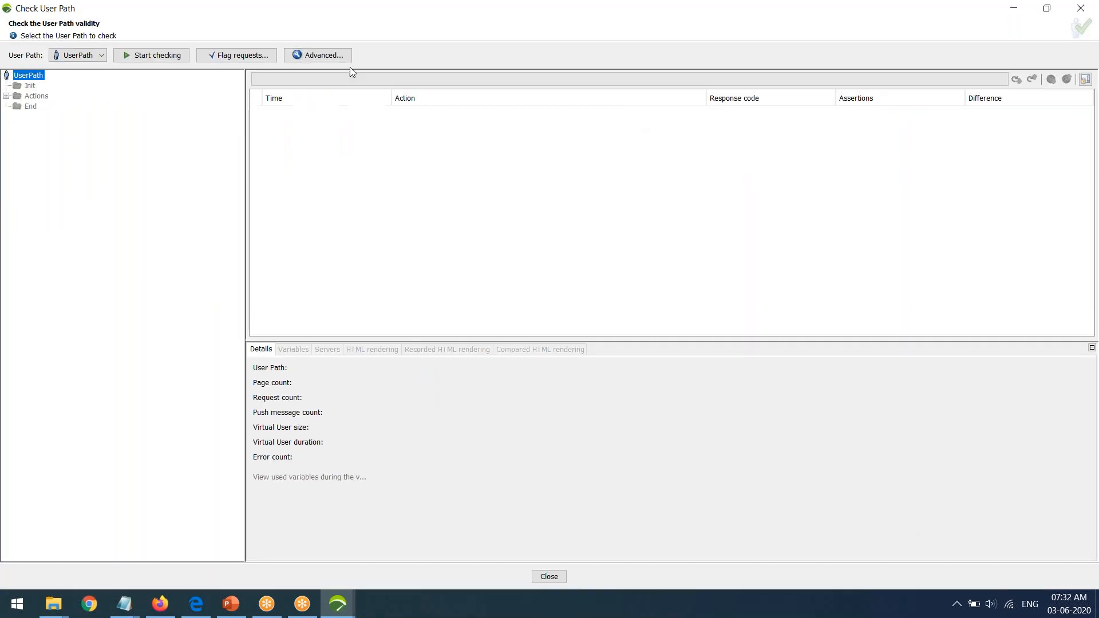
{"action": "left_click", "coordinate": [334, 56]}
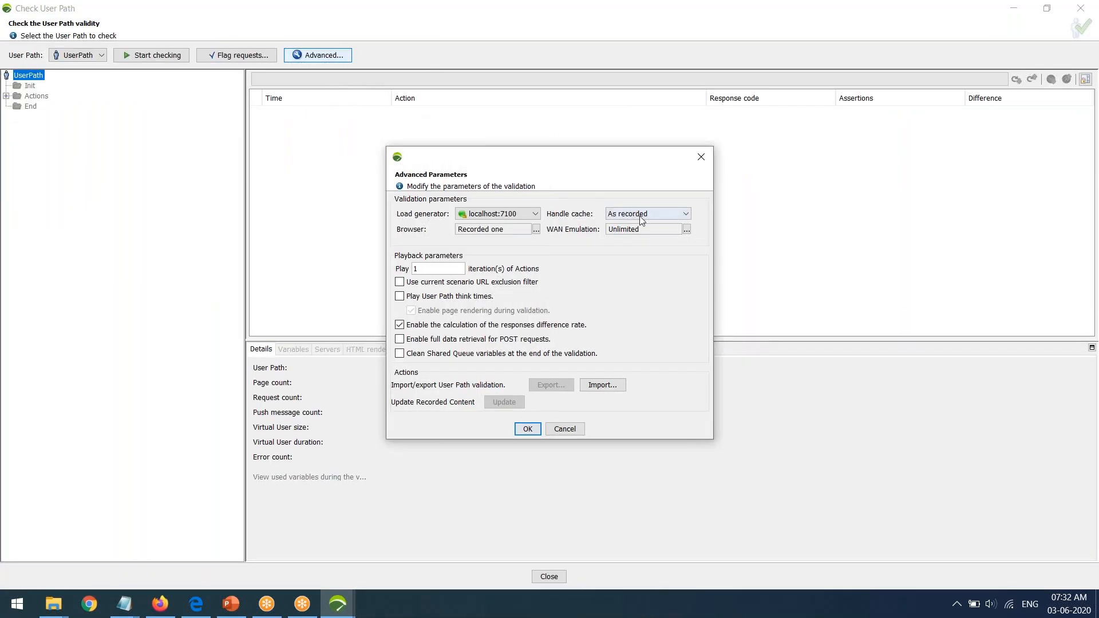
{"action": "left_click", "coordinate": [666, 211]}
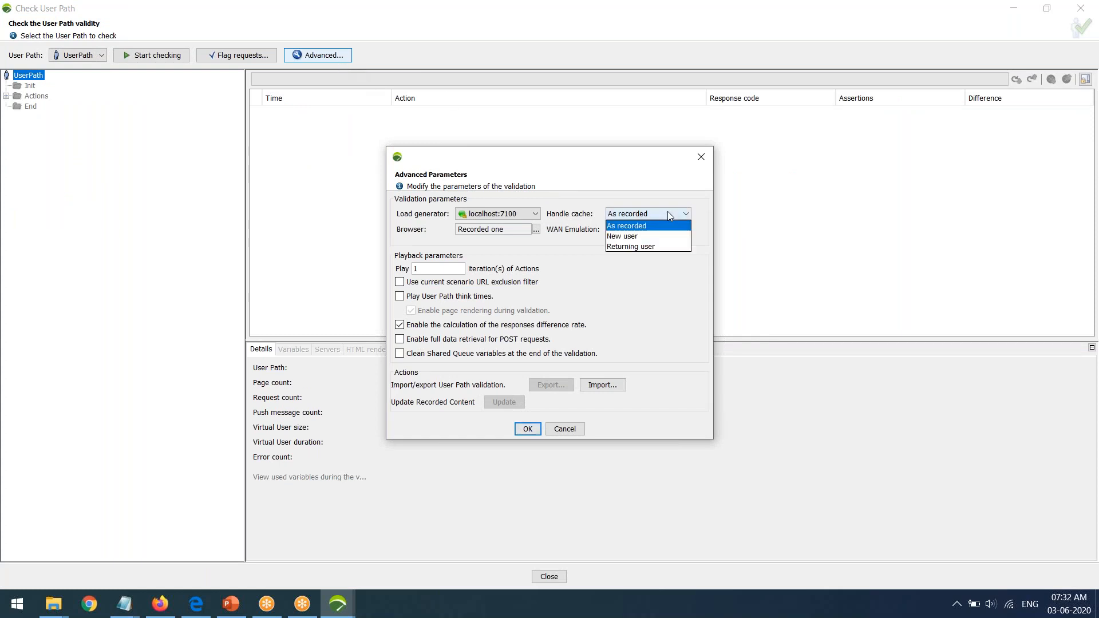
{"action": "left_click", "coordinate": [629, 235]}
{"action": "left_click", "coordinate": [529, 429]}
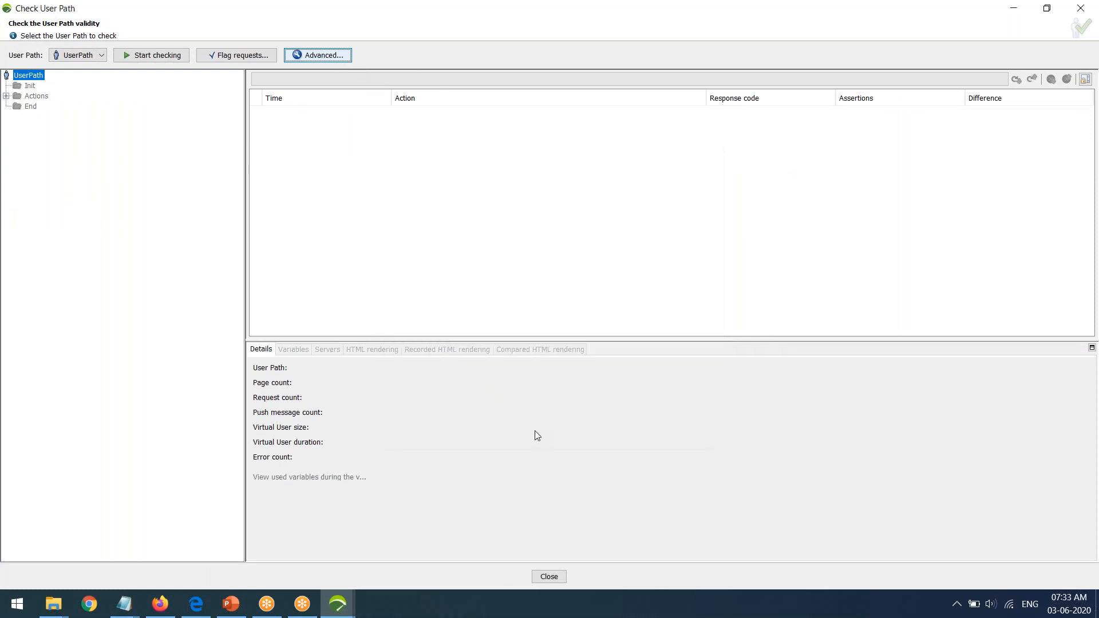
Run the validity check on UserPath and review the request results, closing the check and collapsing the Actions container
{"action": "left_click", "coordinate": [159, 57]}
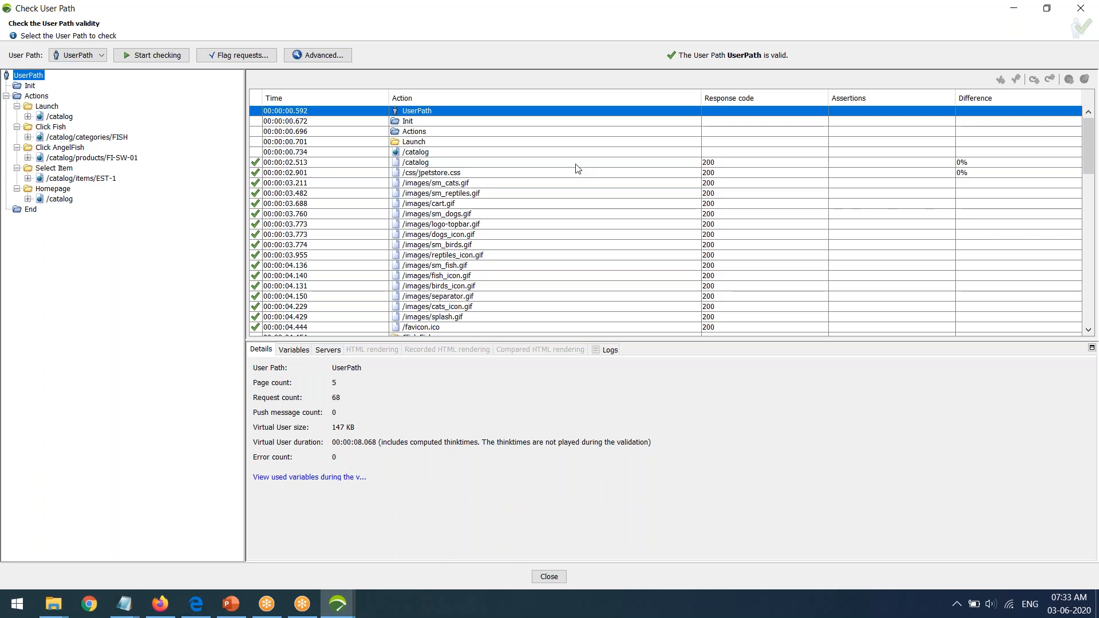
{"action": "scroll", "coordinate": [713, 221], "scroll_direction": "down", "scroll_amount": 4}
{"action": "scroll", "coordinate": [726, 209], "scroll_direction": "up", "scroll_amount": 4}
{"action": "left_click", "coordinate": [1081, 8]}
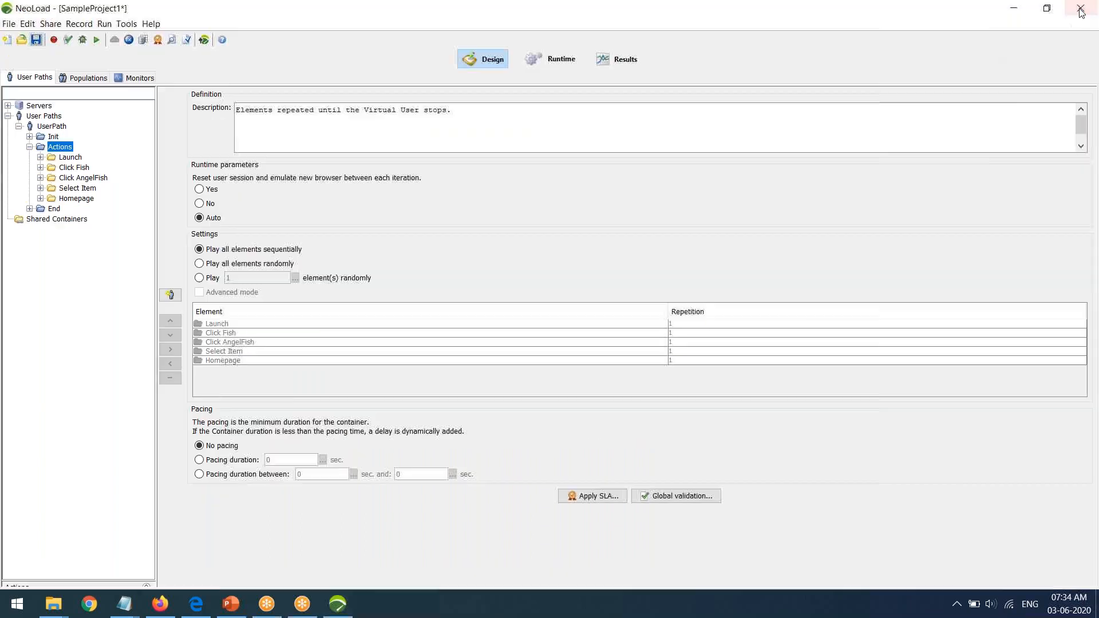
{"action": "left_click", "coordinate": [343, 133]}
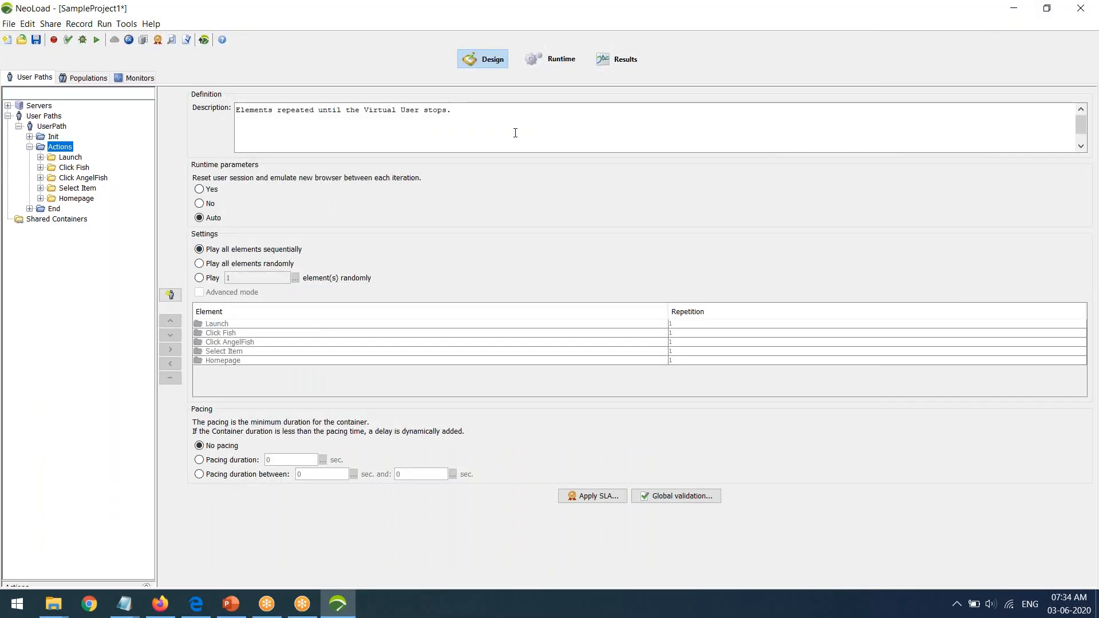
{"action": "left_click", "coordinate": [30, 148]}
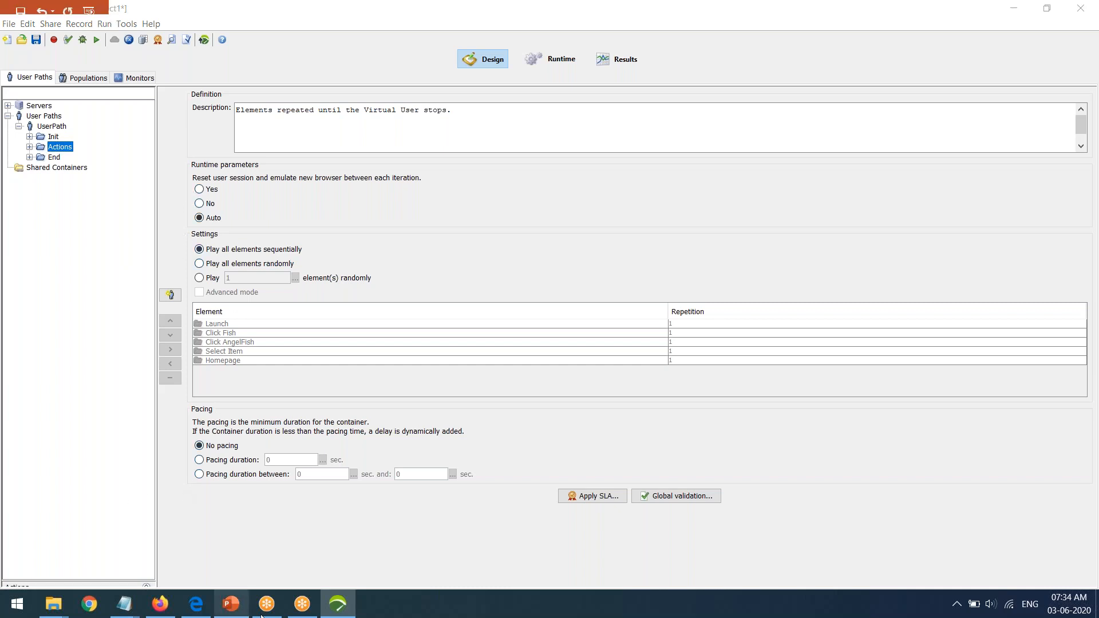
Switch to PowerPoint and present the NeoLoad Modules slide and the closing Learn more about NeoLoad slide, ending the slide show
{"action": "left_click", "coordinate": [231, 604]}
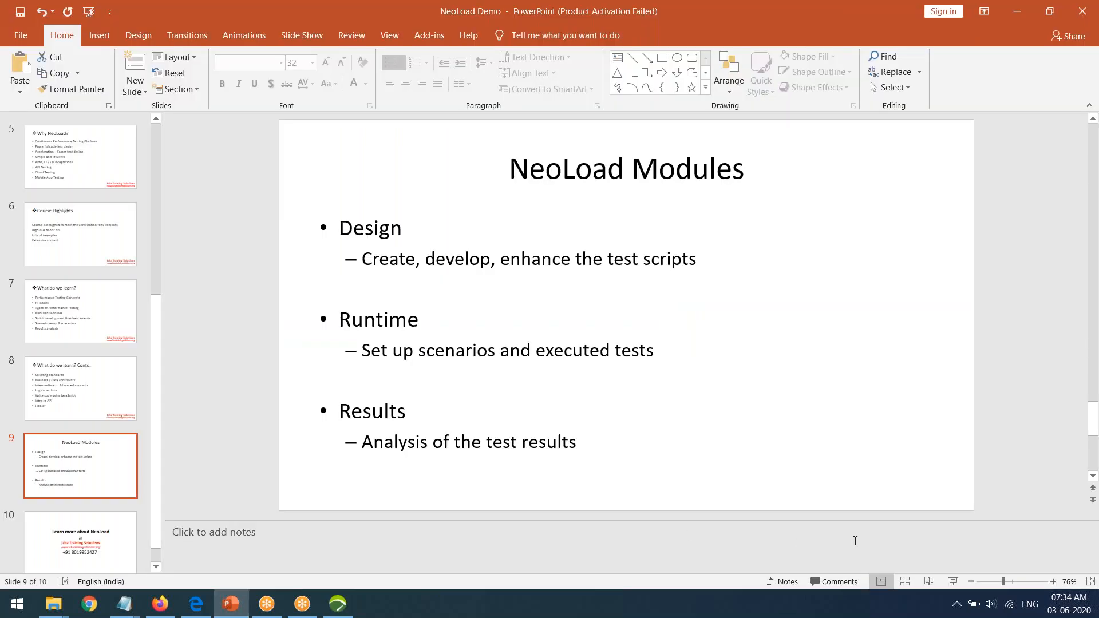
{"action": "left_click", "coordinate": [953, 582]}
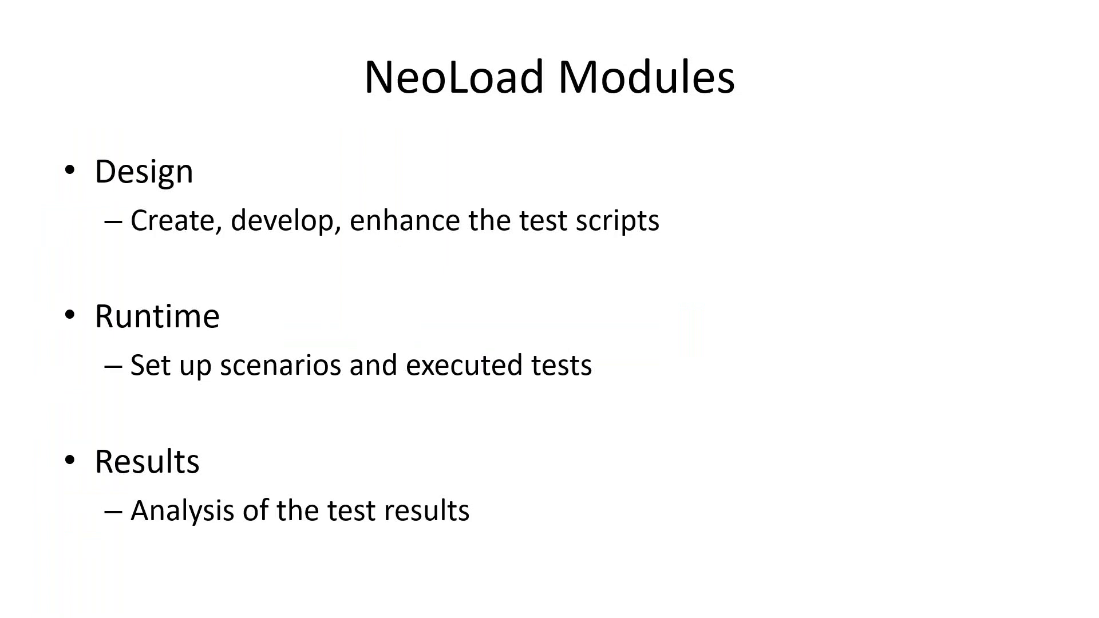
{"action": "key", "text": "Right"}
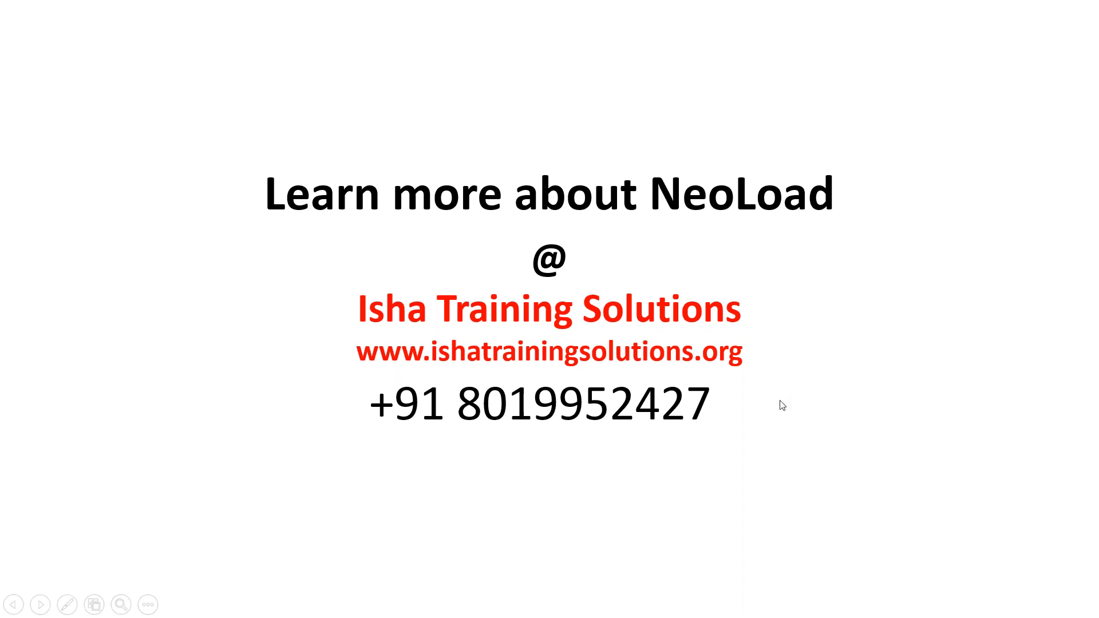
{"action": "key", "text": "Escape"}
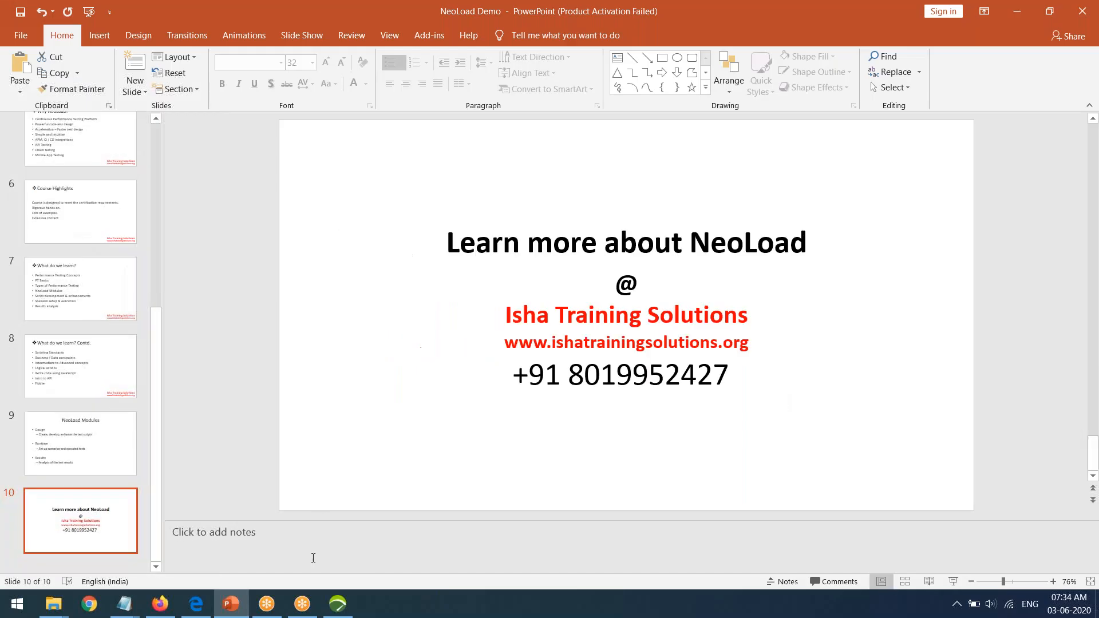
Switch to Edge, review the course topics in the NeoLoad Course Content PDF, and minimize it to return to the closing slide
{"action": "left_click", "coordinate": [195, 604]}
{"action": "scroll", "coordinate": [550, 384], "scroll_direction": "down", "scroll_amount": 3}
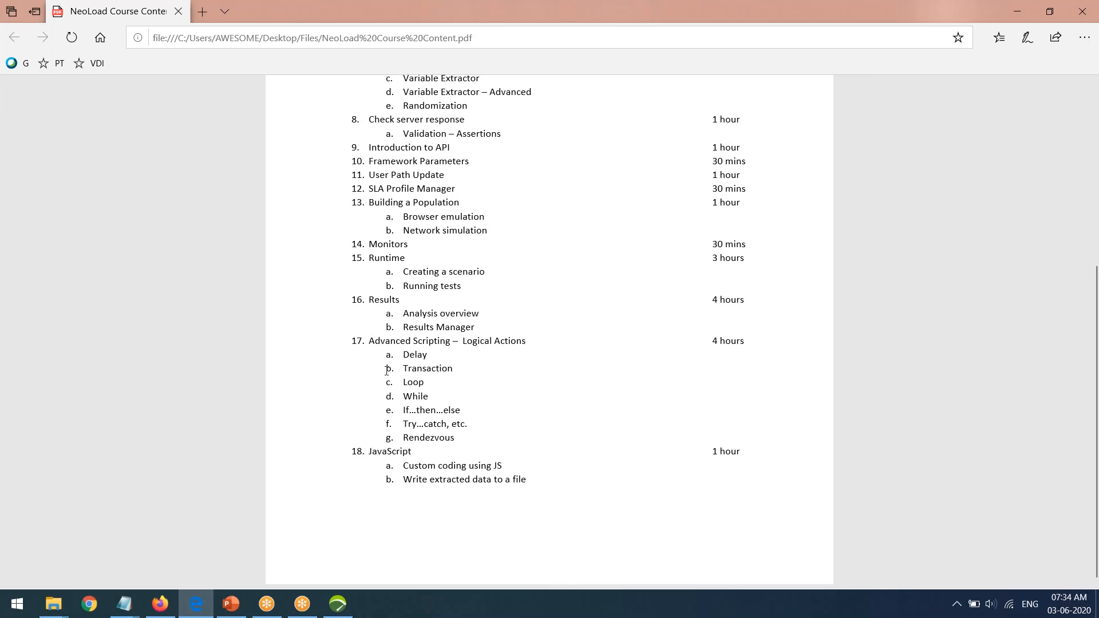
{"action": "scroll", "coordinate": [525, 419], "scroll_direction": "up", "scroll_amount": 3}
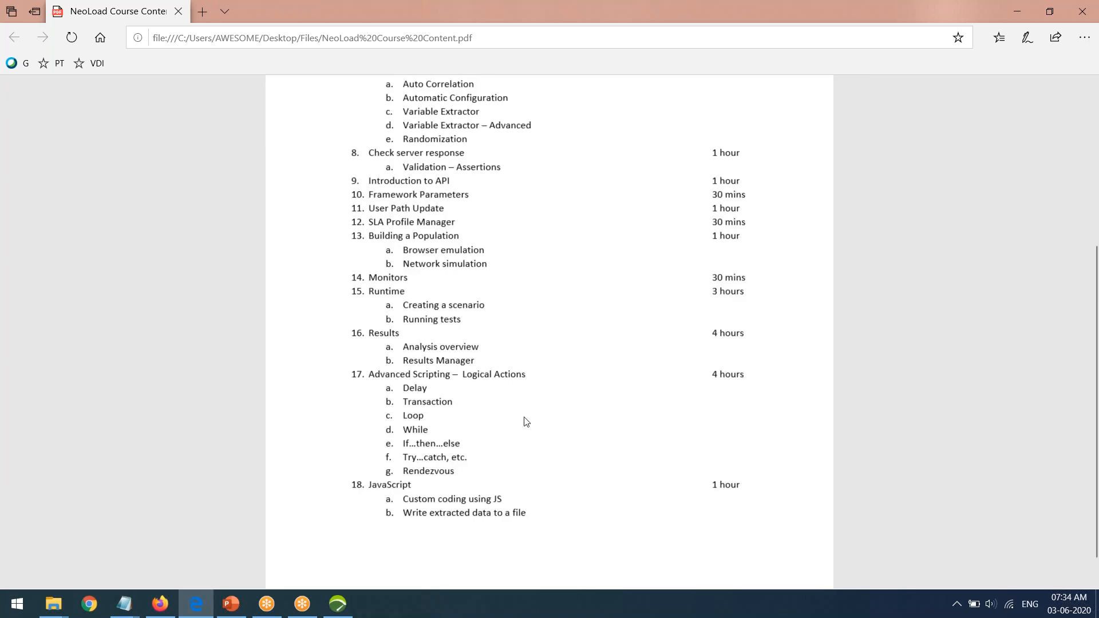
{"action": "scroll", "coordinate": [510, 412], "scroll_direction": "down", "scroll_amount": 2}
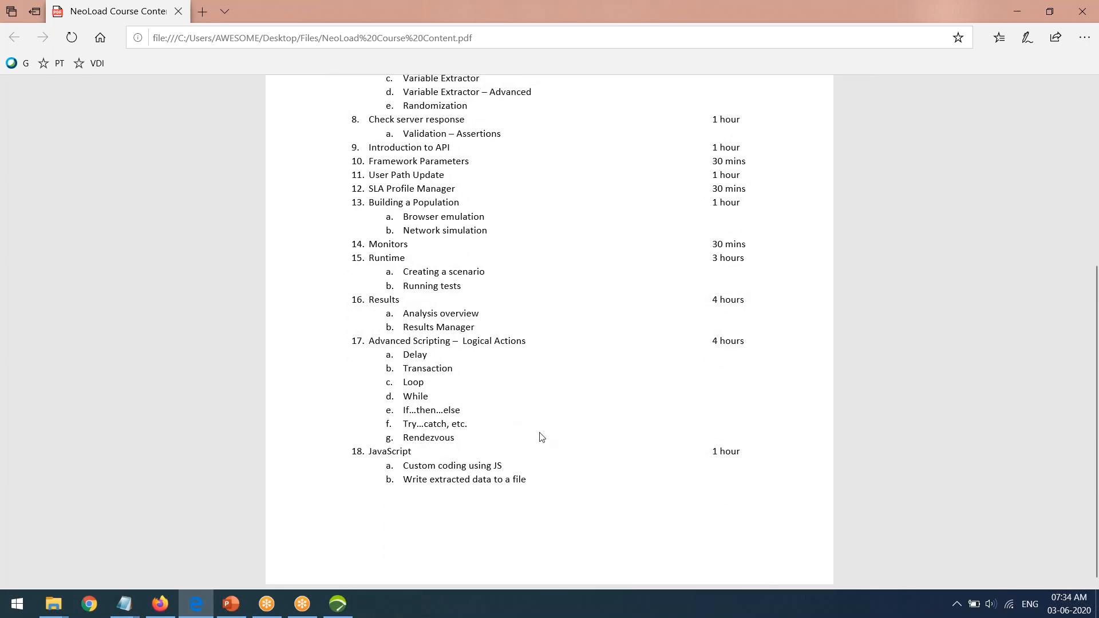
{"action": "scroll", "coordinate": [547, 433], "scroll_direction": "up", "scroll_amount": 1}
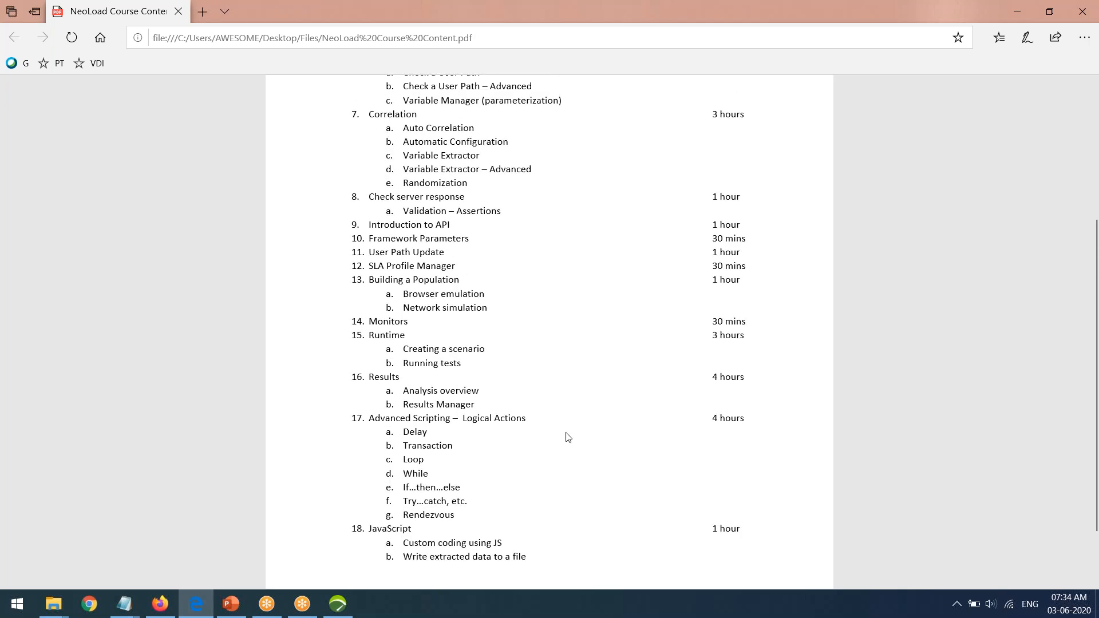
{"action": "scroll", "coordinate": [564, 437], "scroll_direction": "up", "scroll_amount": 5}
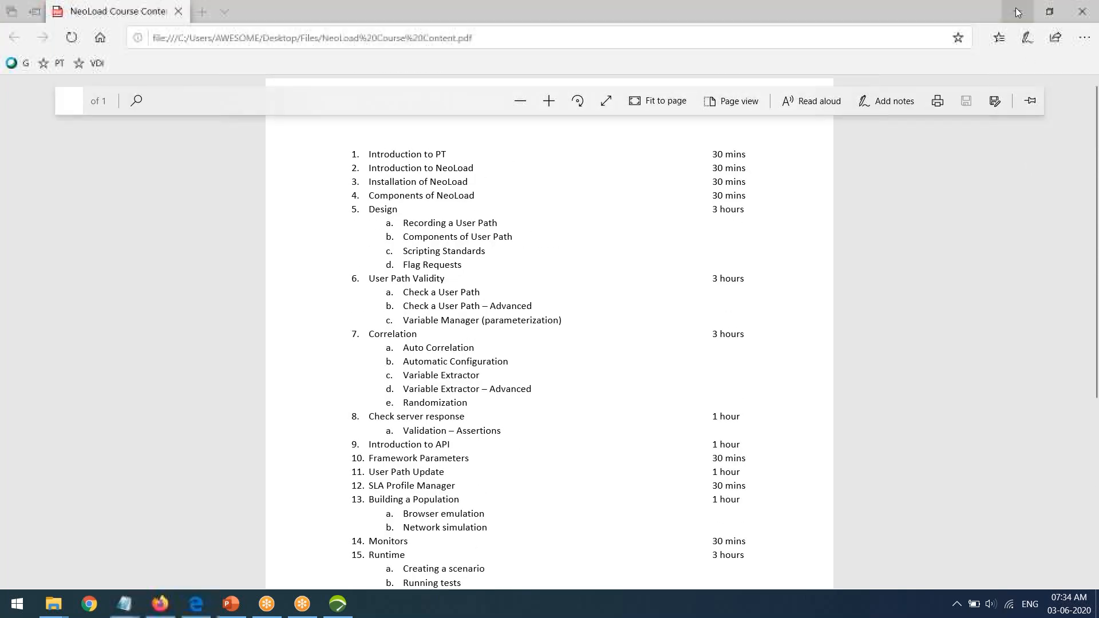
{"action": "left_click", "coordinate": [1021, 17]}
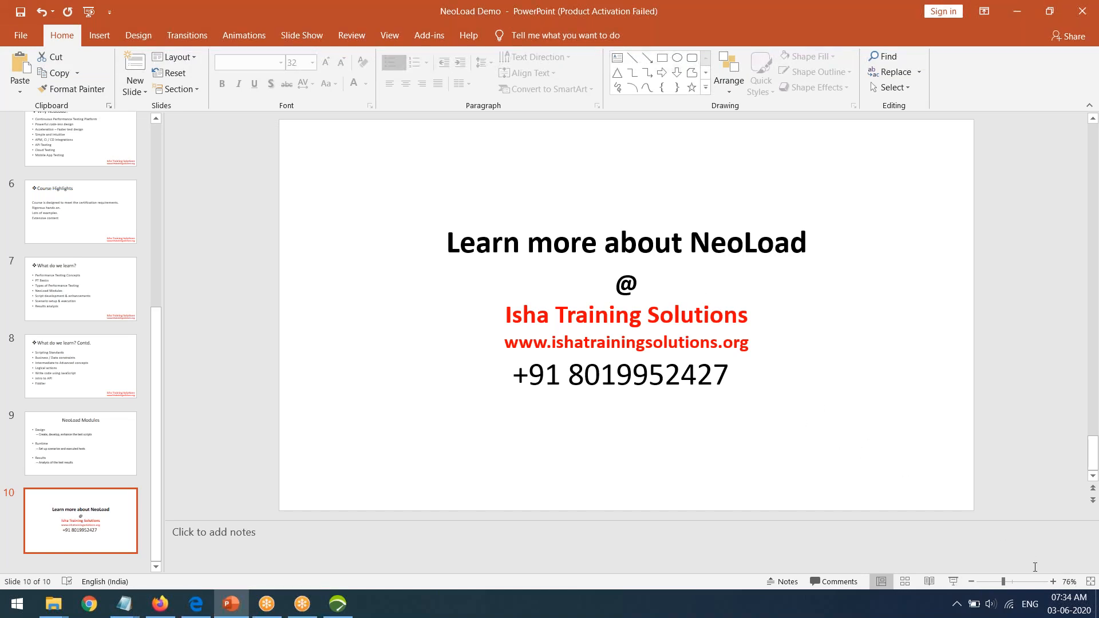
{"action": "left_click", "coordinate": [951, 421]}
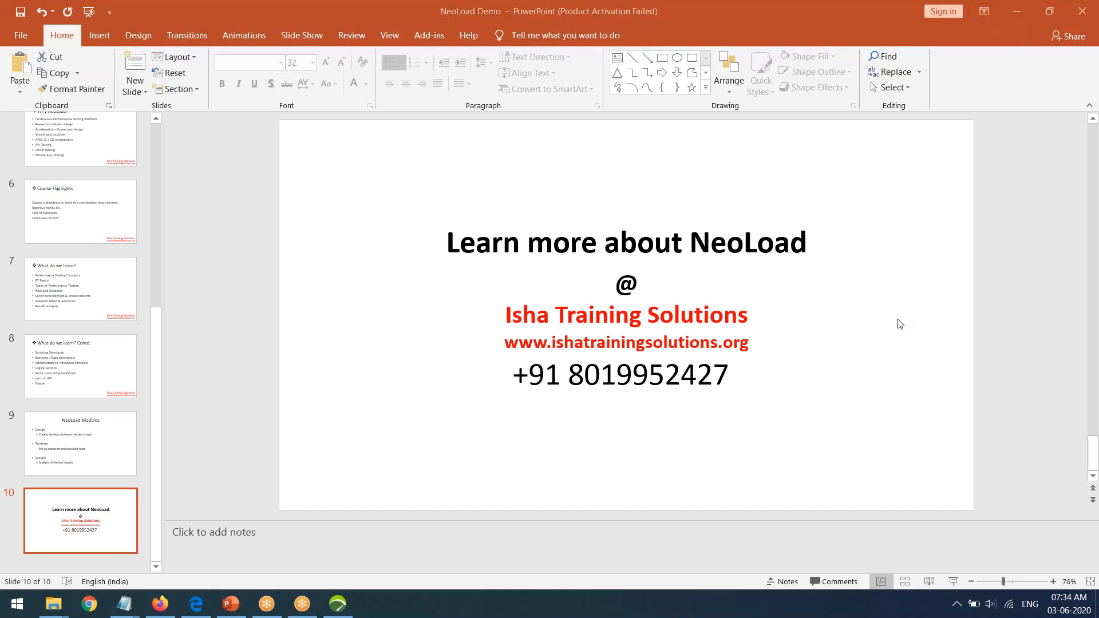